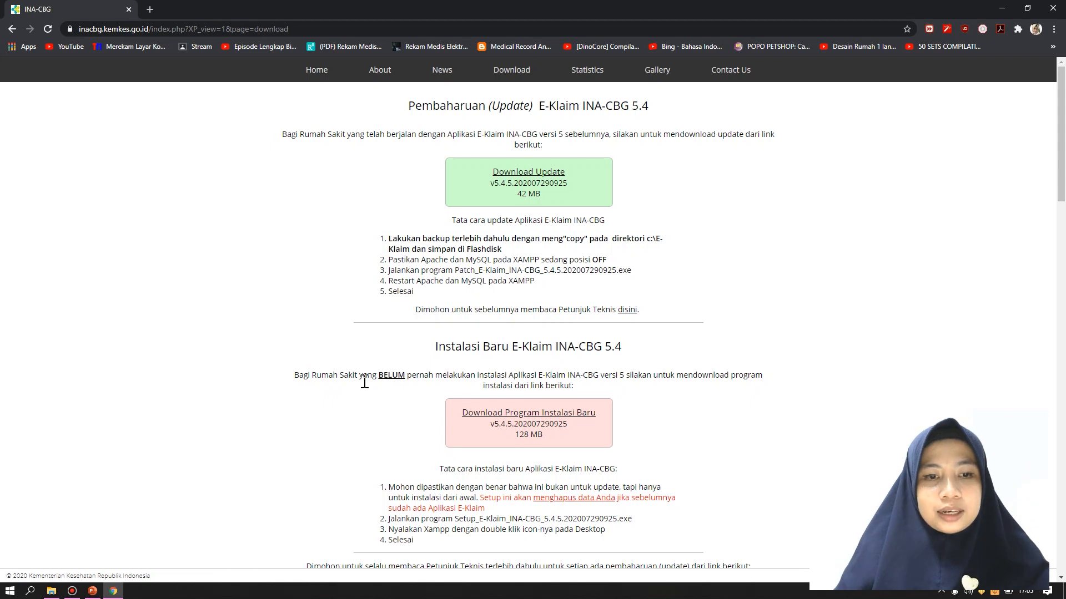
Start downloading the E-Klaim INA-CBG 5.4.5 new-installation package (128 MB), then switch to File Explorer
{"action": "left_click_drag", "start_coordinate": [416, 417], "coordinate": [650, 441]}
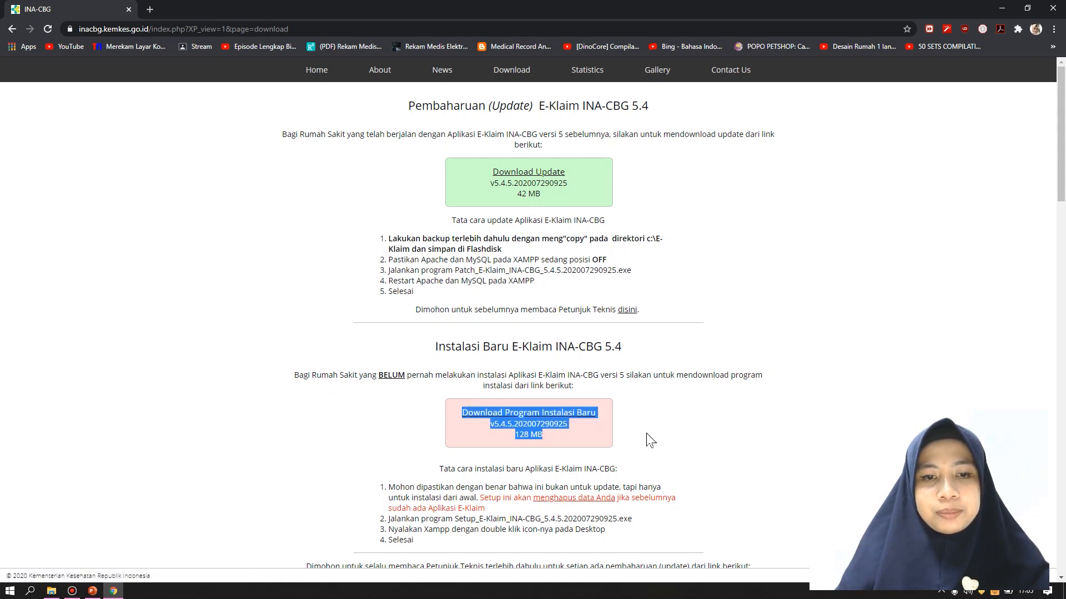
{"action": "scroll", "coordinate": [766, 389], "scroll_direction": "down", "scroll_amount": 1}
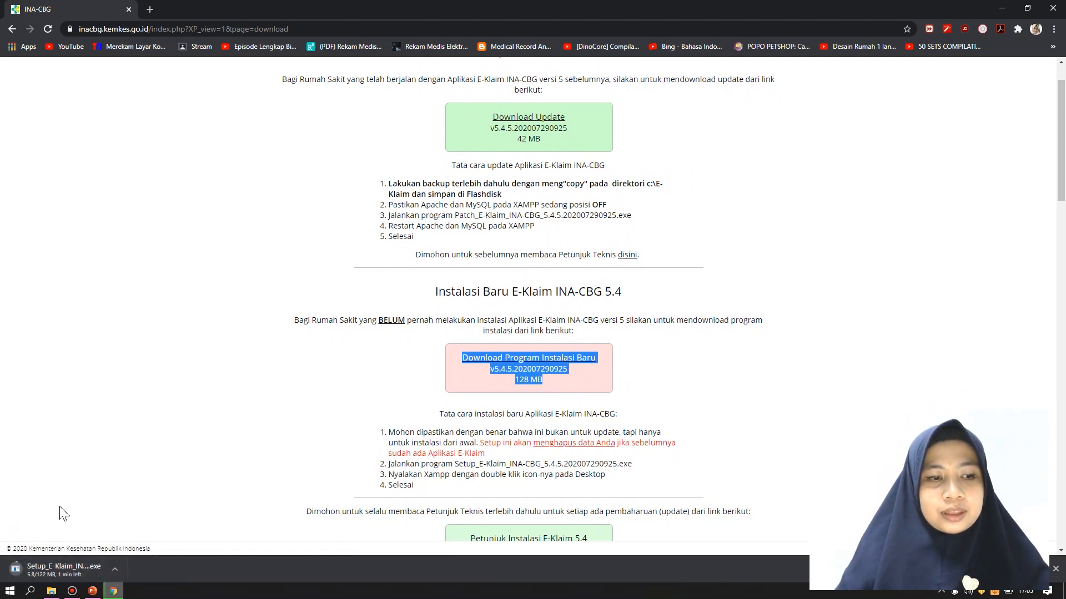
{"action": "left_click", "coordinate": [51, 591]}
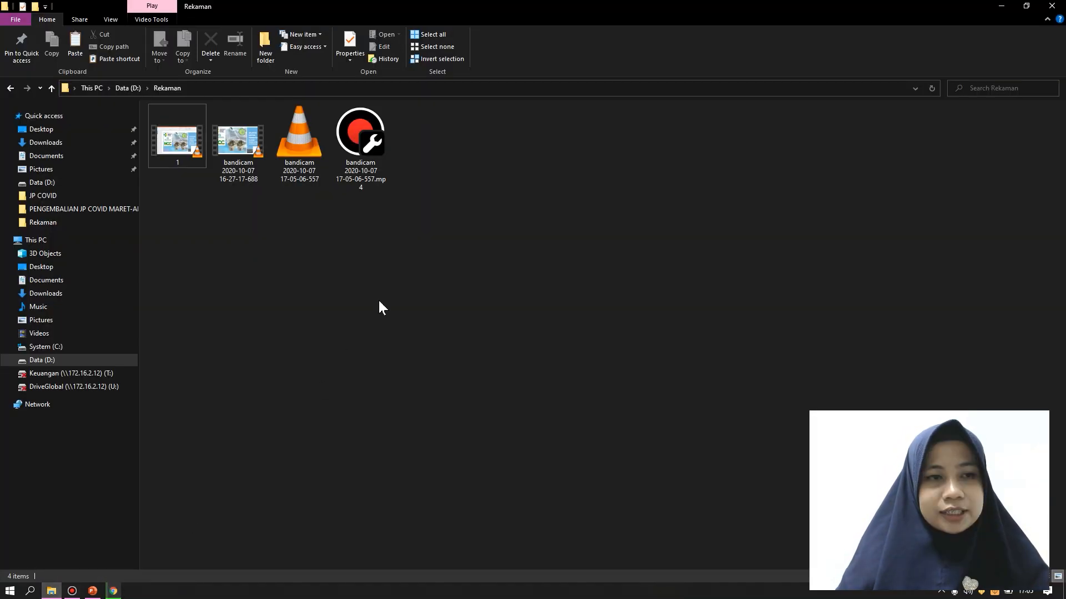
Run the Setup_E-Klaim_INA-CBG_5.4.5.202007290925 installer from Data (D:) and approve the UAC prompt
{"action": "left_click", "coordinate": [56, 359]}
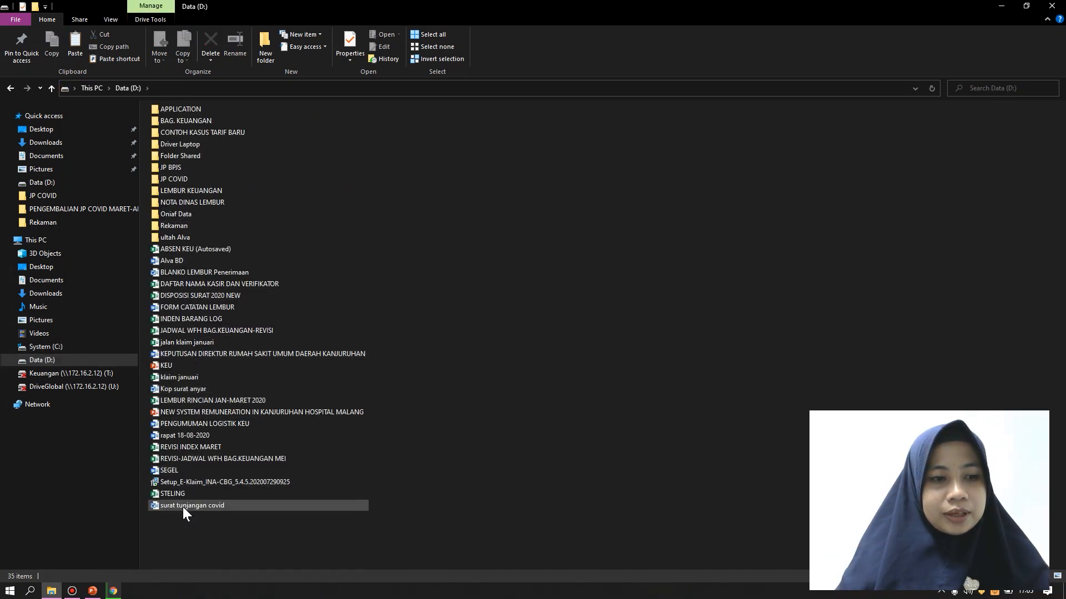
{"action": "left_click", "coordinate": [197, 481]}
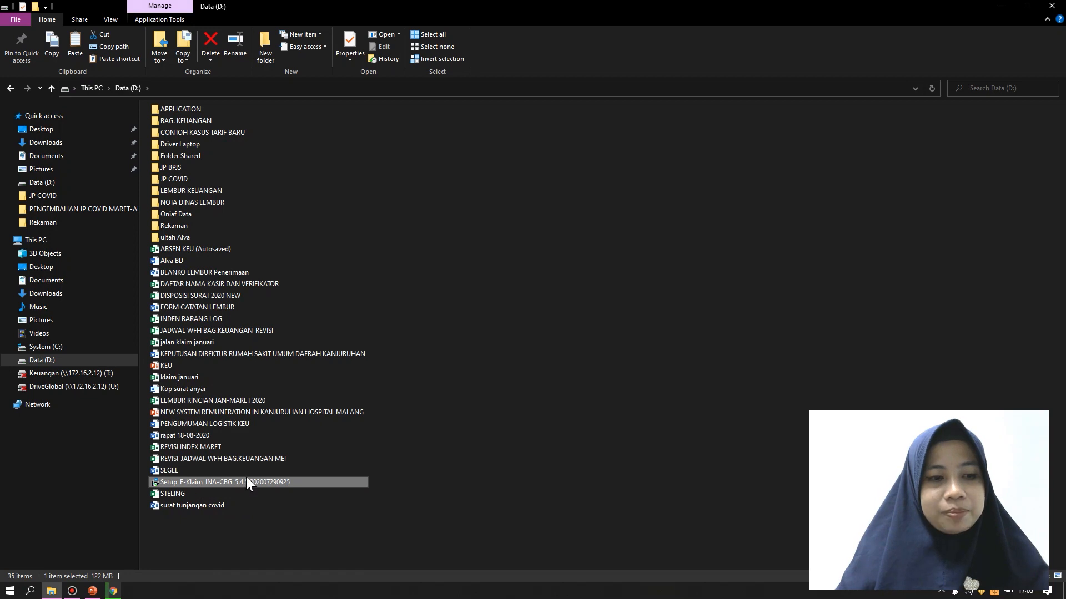
{"action": "double_click", "coordinate": [332, 482]}
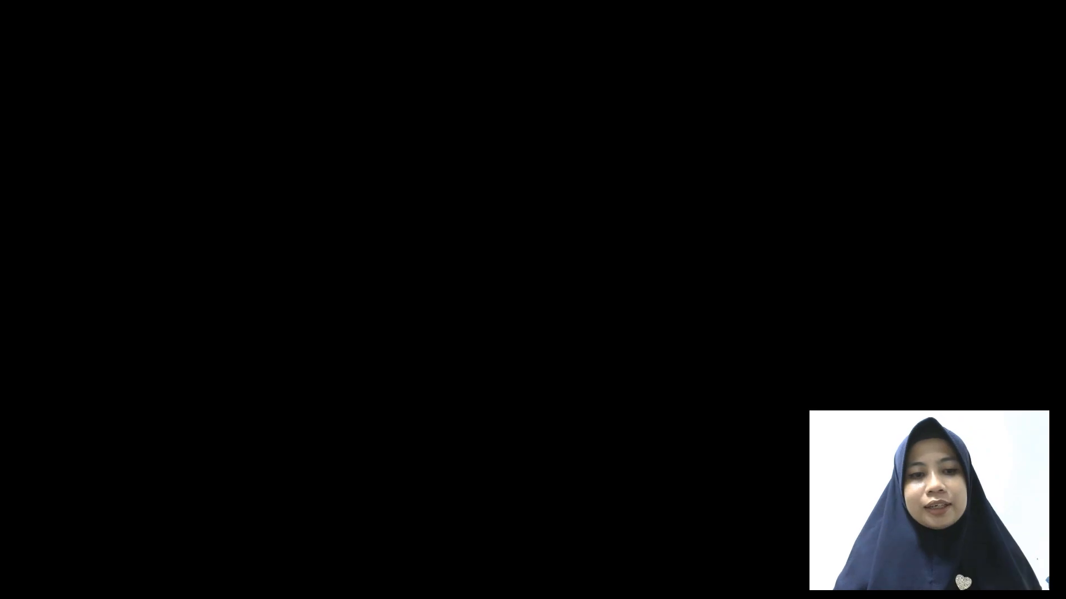
{"action": "left_click", "coordinate": [511, 378]}
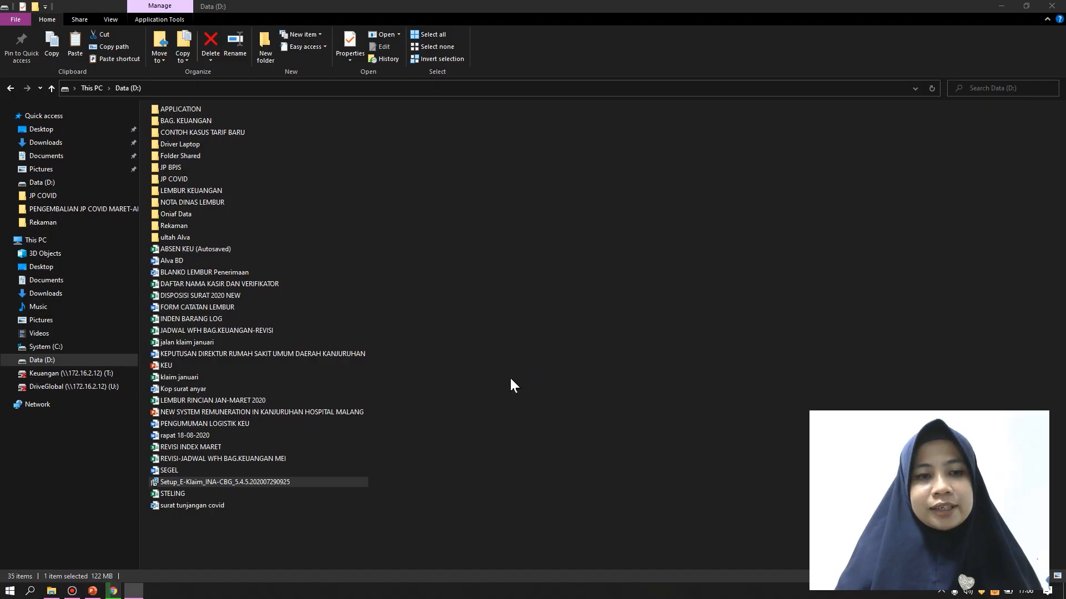
Install E-Klaim INA-CBG 5 with Bahasa Indonesia as the setup language
{"action": "left_click", "coordinate": [560, 305]}
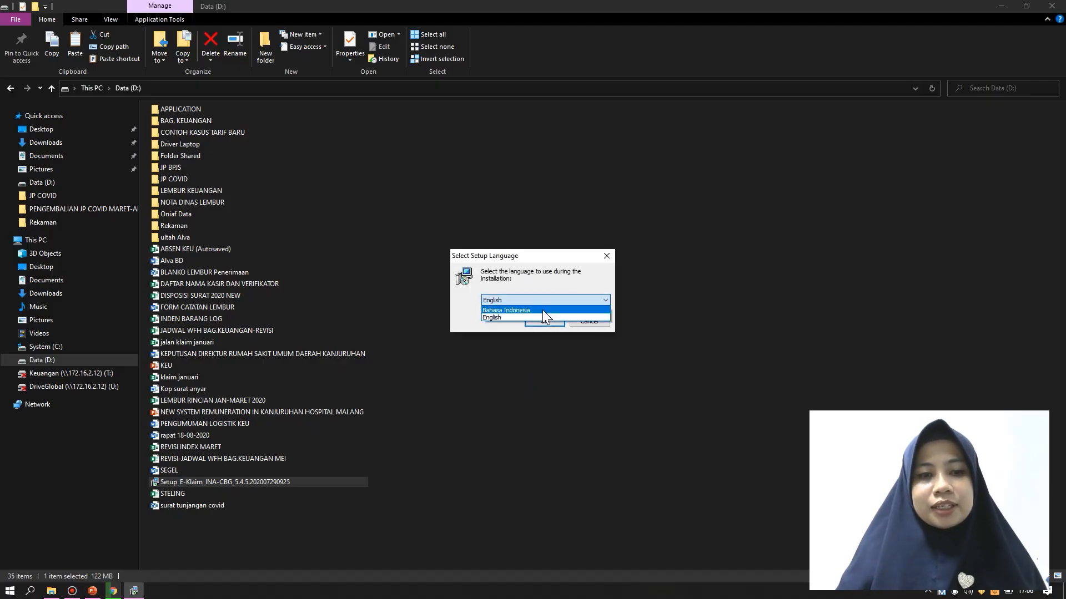
{"action": "left_click", "coordinate": [542, 309]}
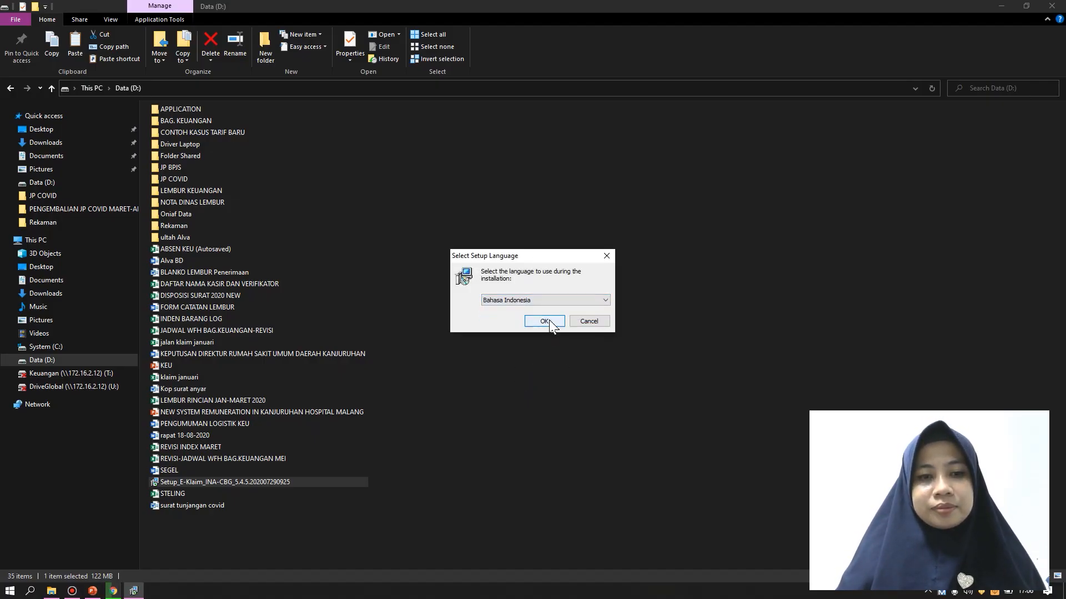
{"action": "left_click", "coordinate": [545, 321]}
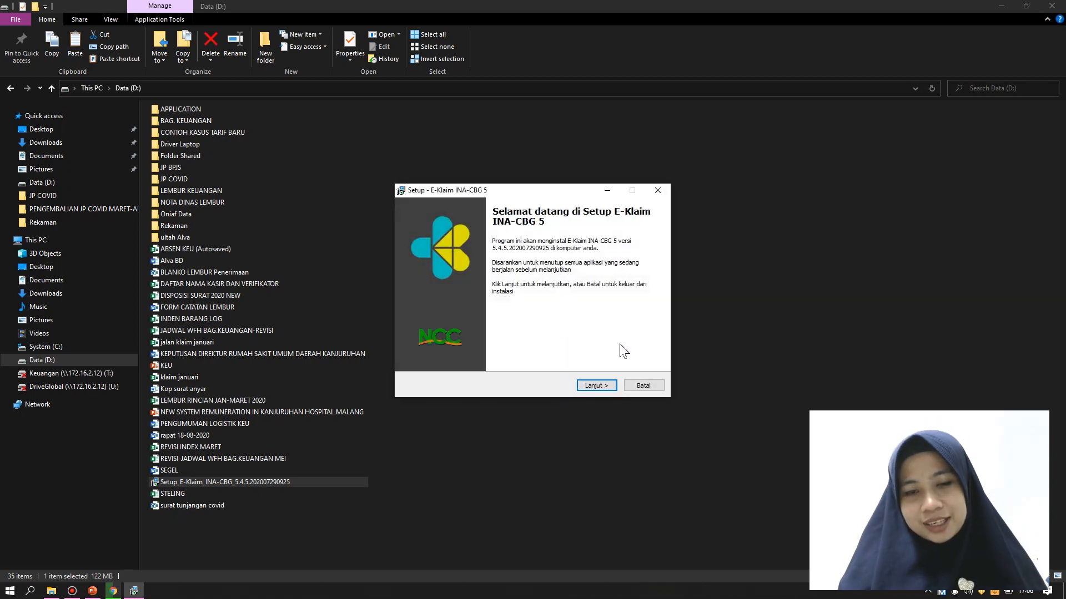
{"action": "left_click", "coordinate": [594, 385]}
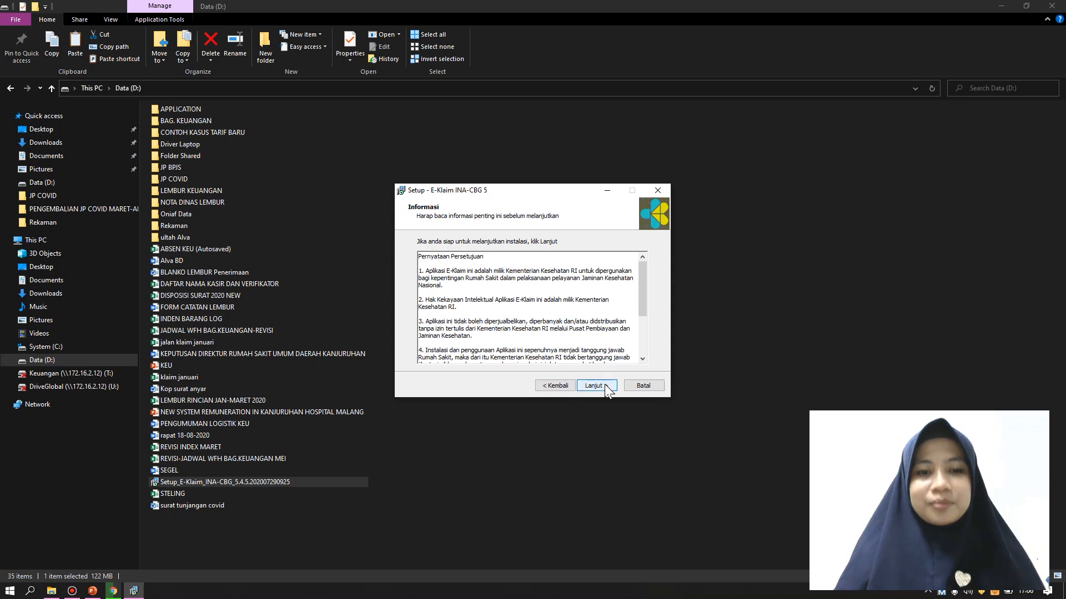
{"action": "left_click", "coordinate": [606, 387]}
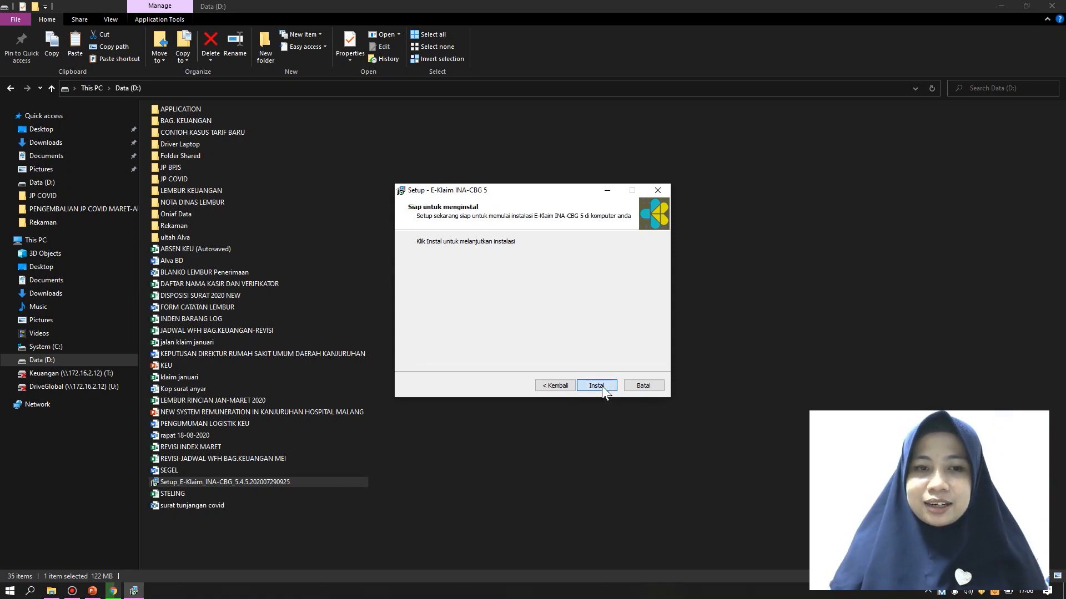
{"action": "left_click", "coordinate": [602, 385]}
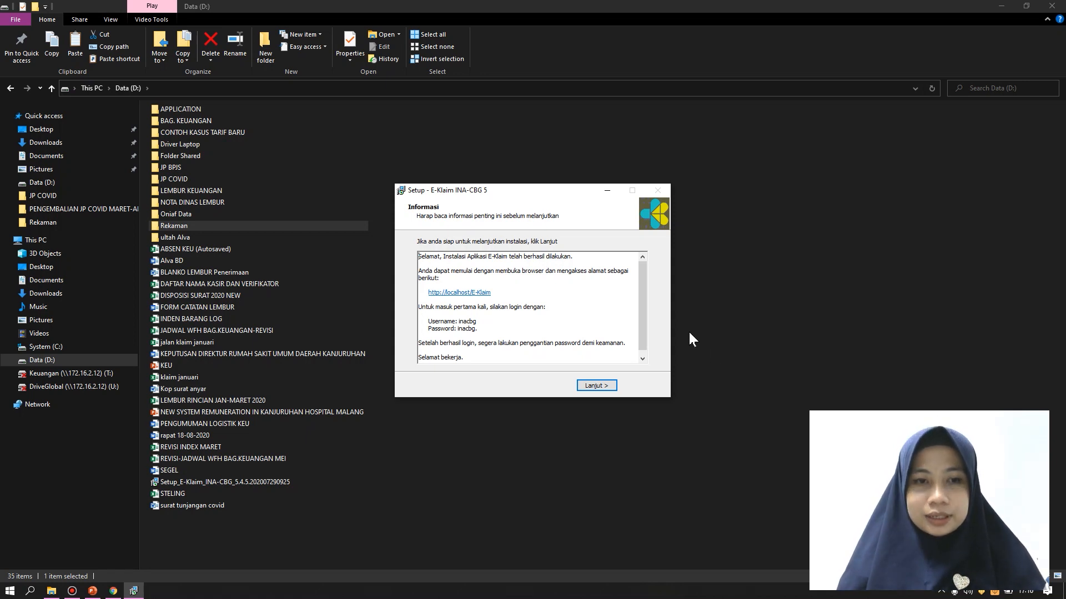
After installation completes, move the setup dialog aside and show the desktop
{"action": "left_click_drag", "start_coordinate": [540, 189], "coordinate": [604, 178]}
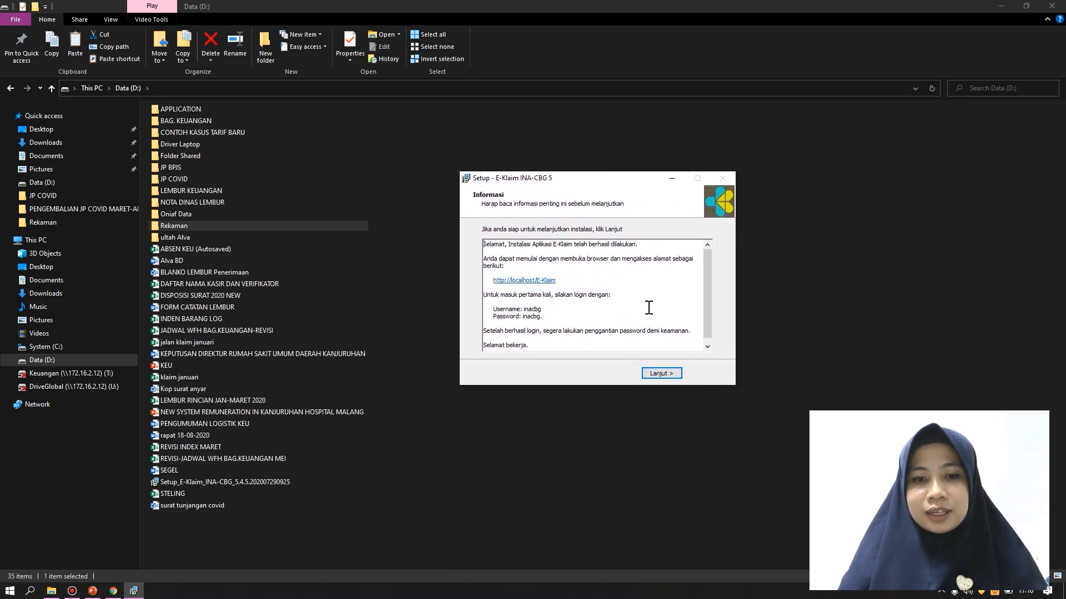
{"action": "left_click_drag", "start_coordinate": [486, 244], "coordinate": [644, 242]}
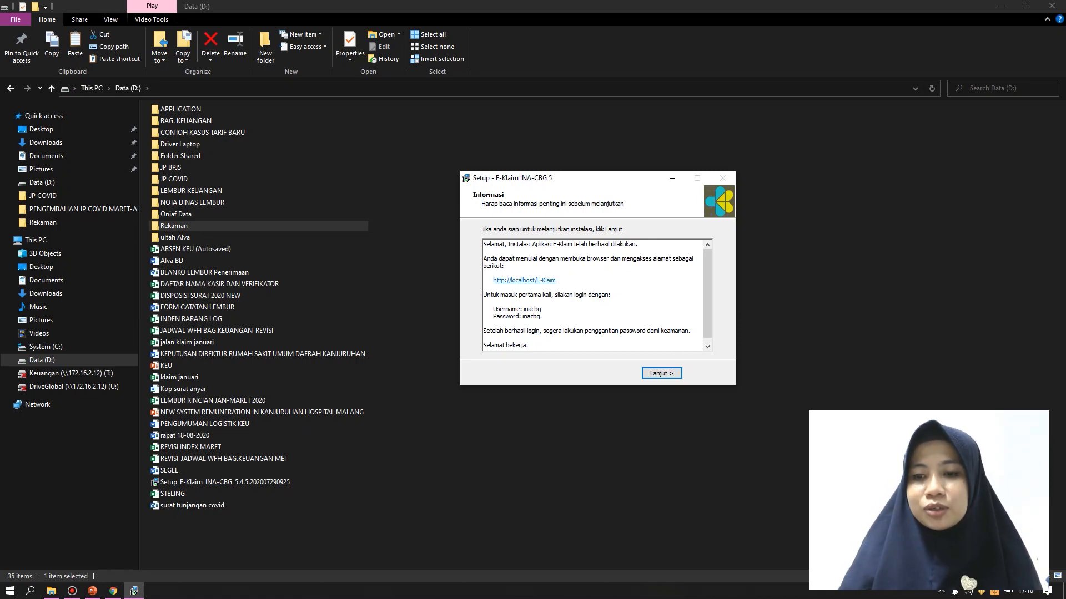
{"action": "key", "text": "super+d"}
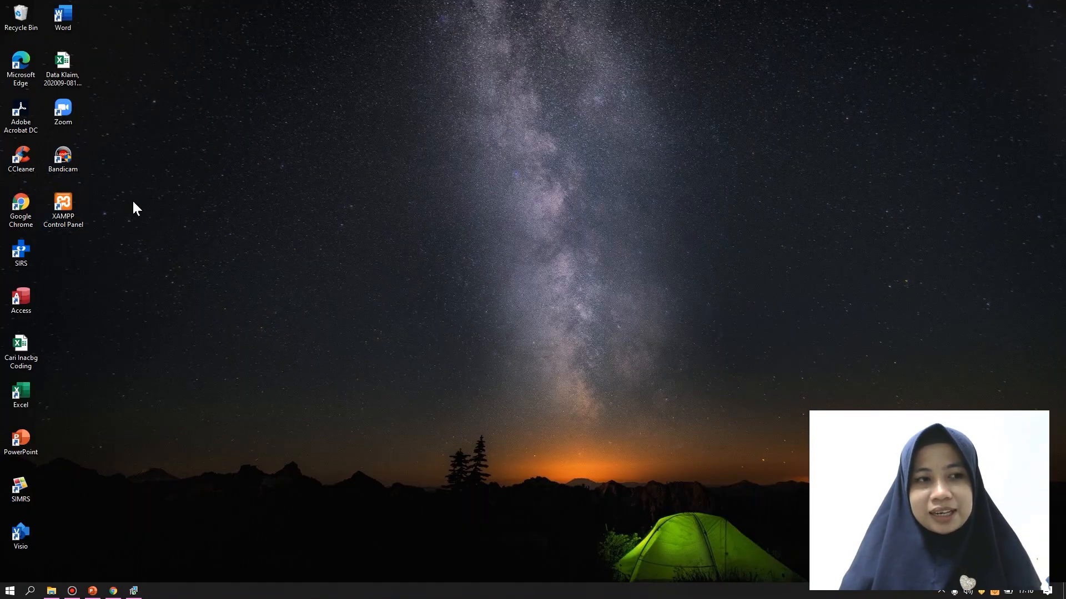
Open XAMPP Control Panel, confirm Apache and MySQL are running, and return to the setup notice
{"action": "left_click", "coordinate": [66, 198]}
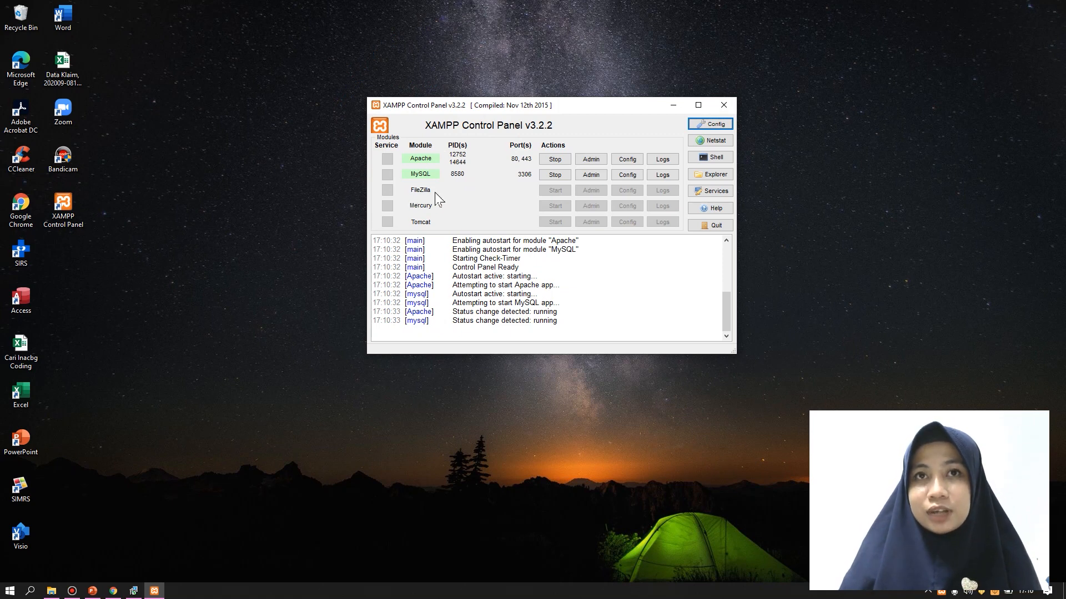
{"action": "left_click", "coordinate": [795, 238]}
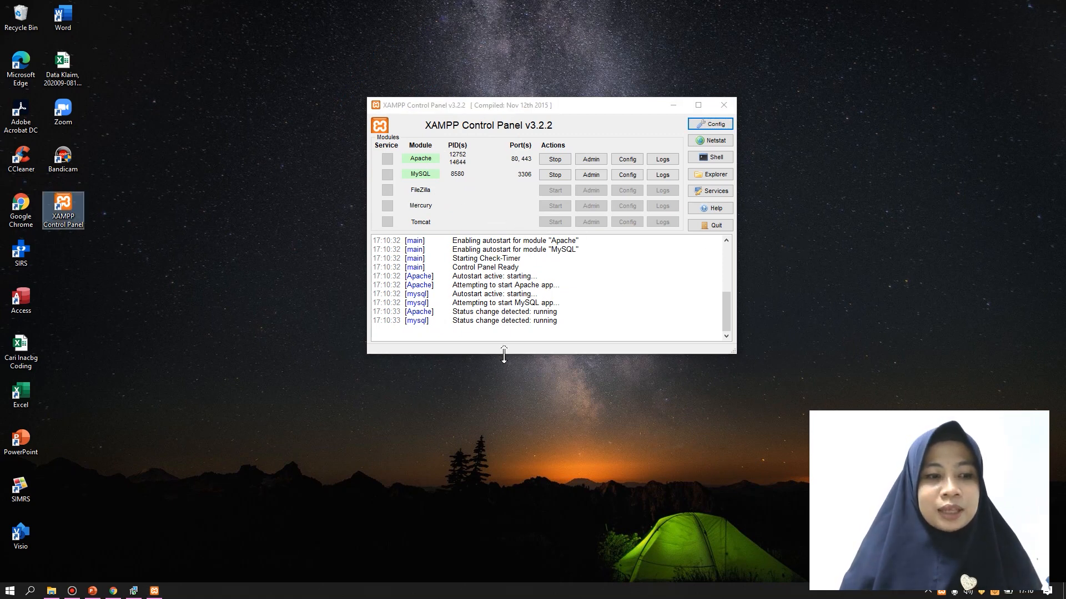
{"action": "left_click", "coordinate": [411, 440]}
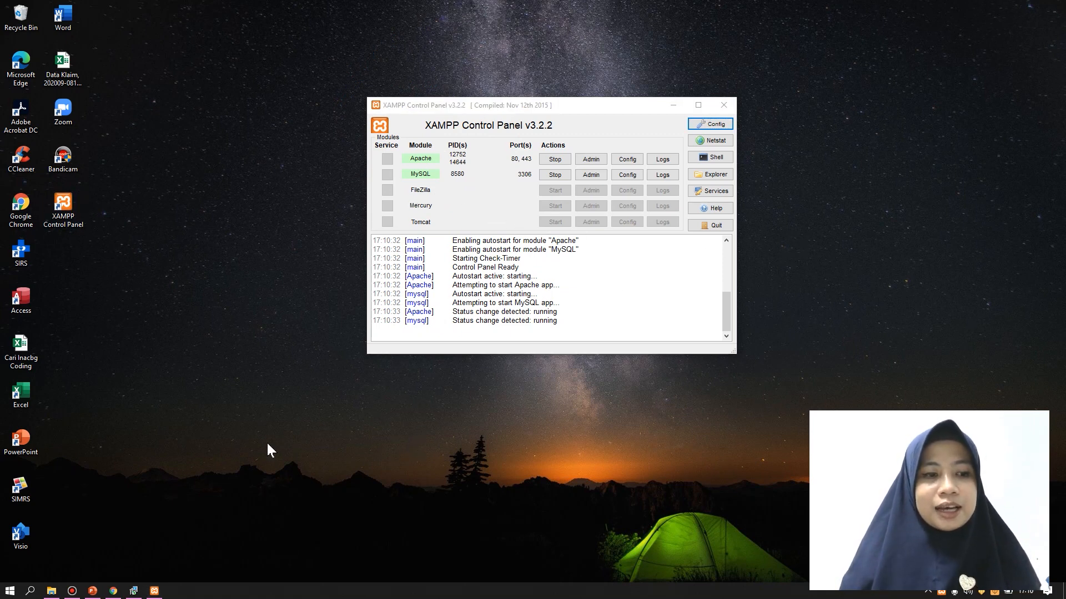
{"action": "left_click", "coordinate": [114, 592]}
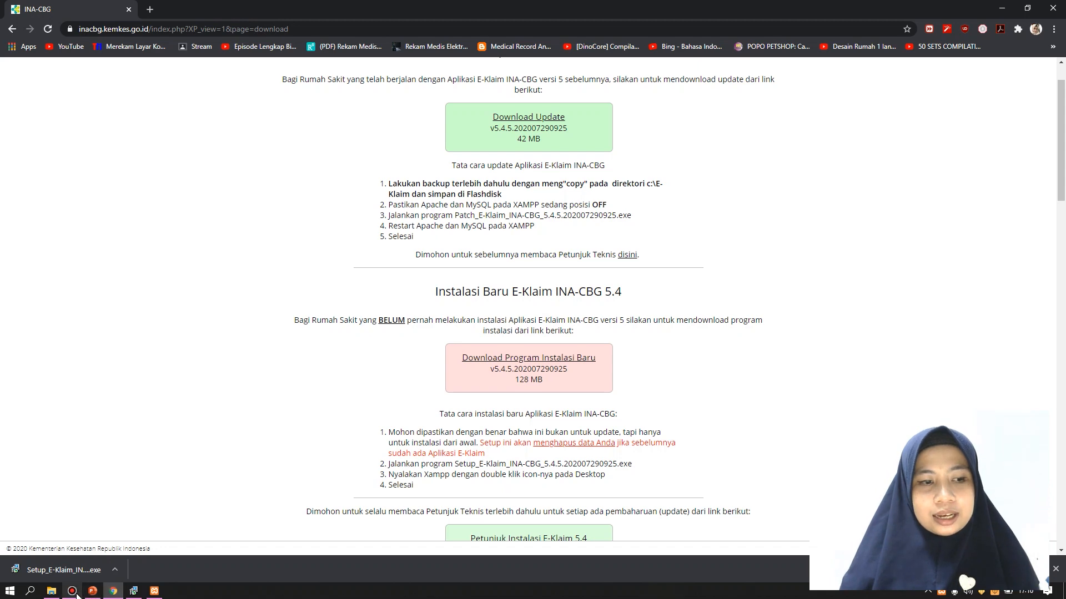
{"action": "left_click", "coordinate": [113, 591]}
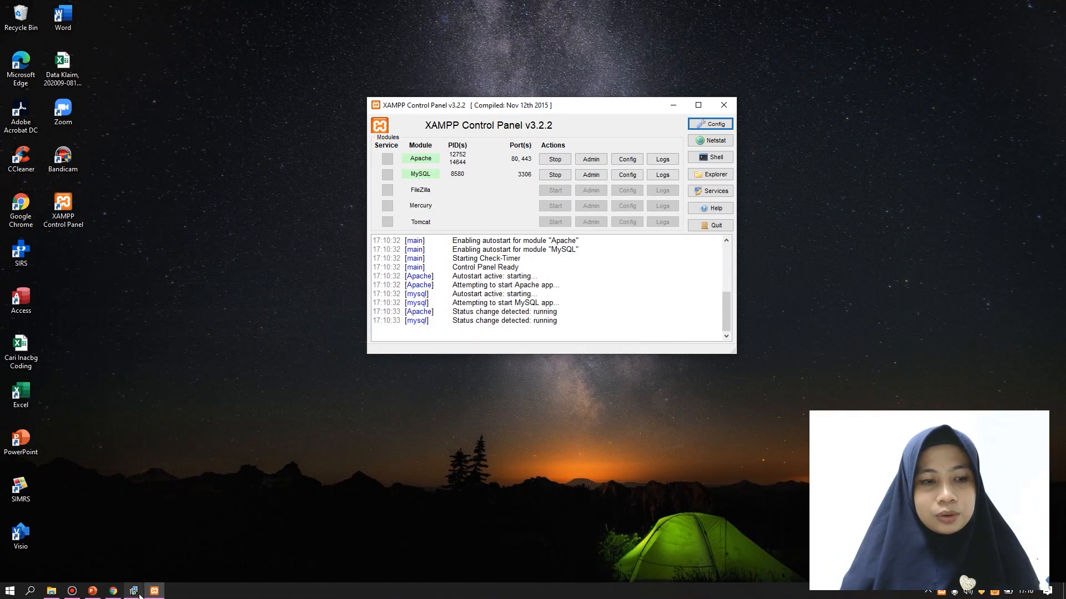
{"action": "left_click", "coordinate": [134, 591]}
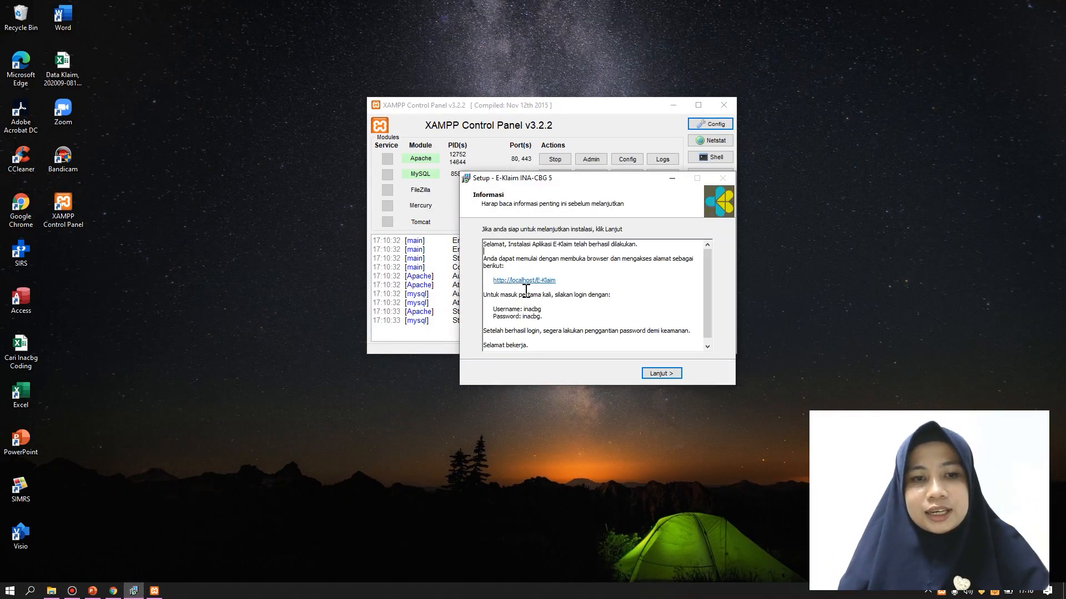
{"action": "left_click", "coordinate": [533, 283]}
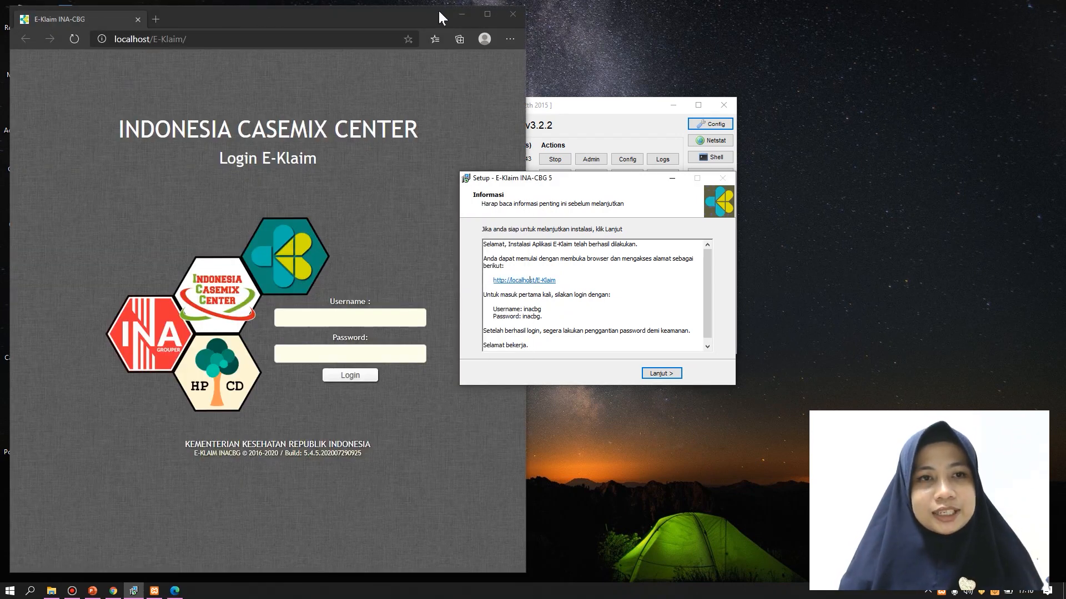
{"action": "left_click", "coordinate": [487, 14]}
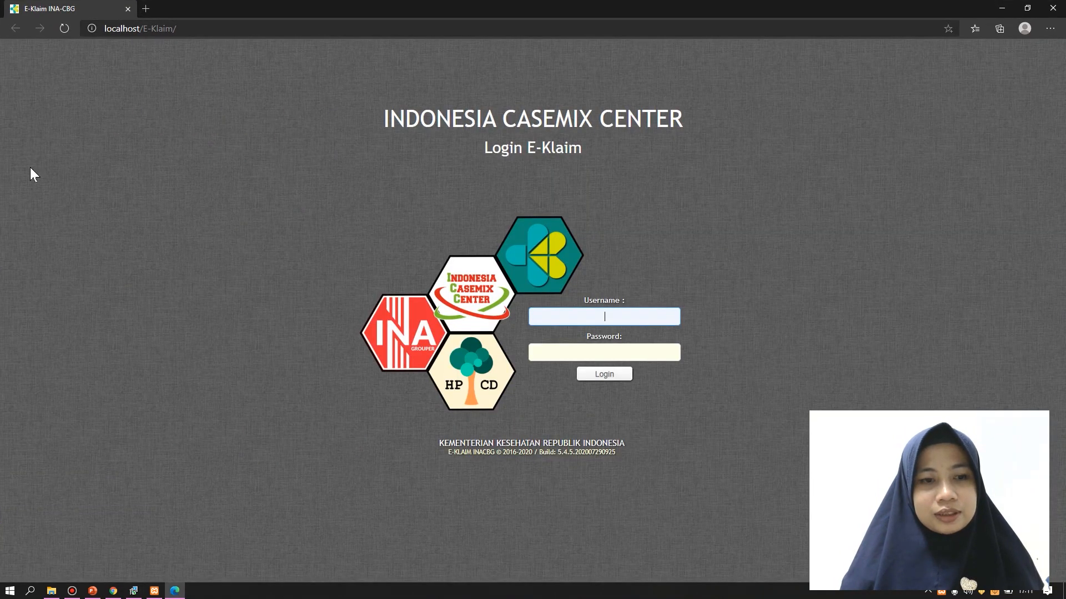
{"action": "mouse_move", "coordinate": [178, 593]}
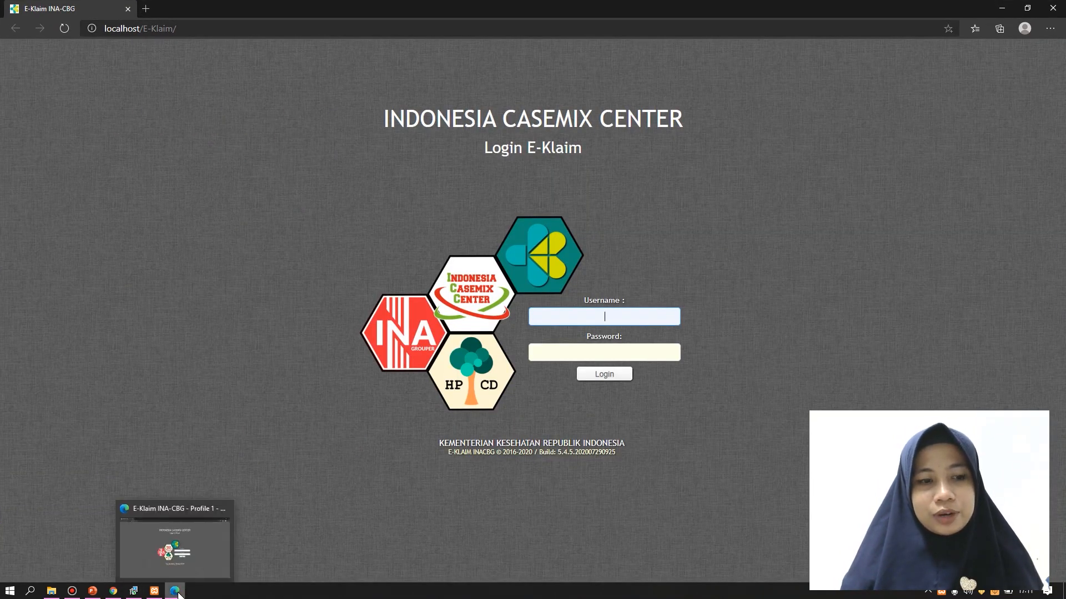
{"action": "left_click", "coordinate": [175, 591]}
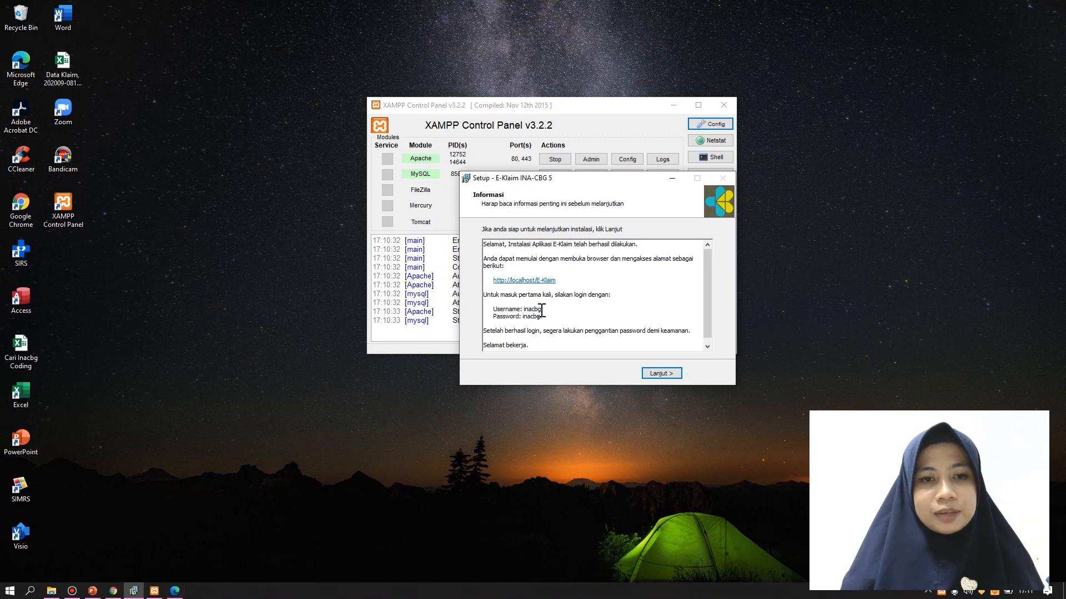
{"action": "left_click_drag", "start_coordinate": [558, 280], "coordinate": [493, 281]}
{"action": "key", "text": "super+c"}
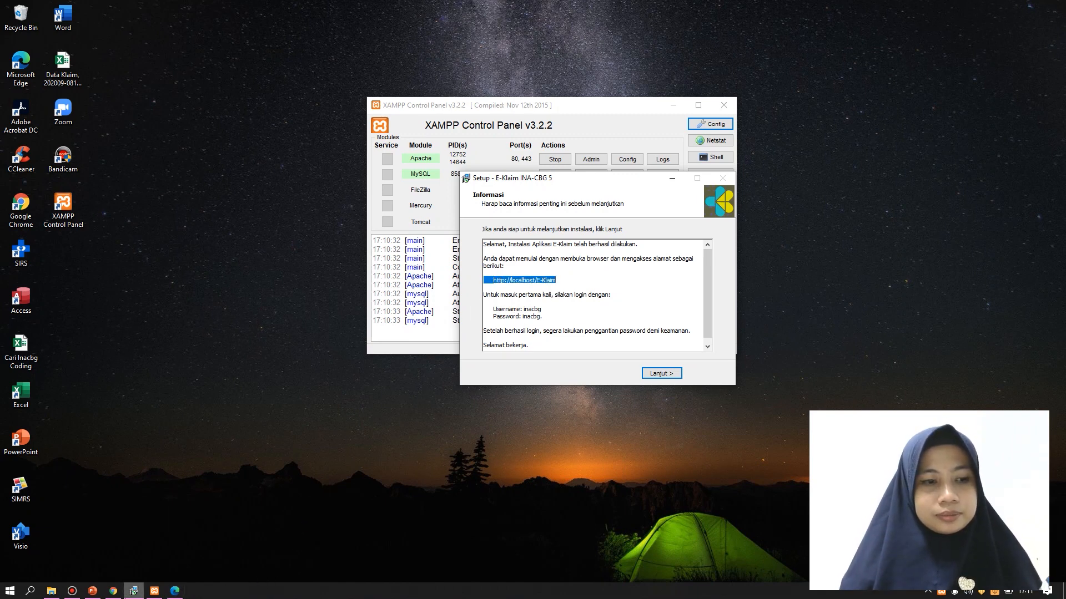
{"action": "left_click", "coordinate": [113, 591]}
Load the localhost/E-Klaim login page in a new Chrome tab
{"action": "left_click", "coordinate": [149, 8]}
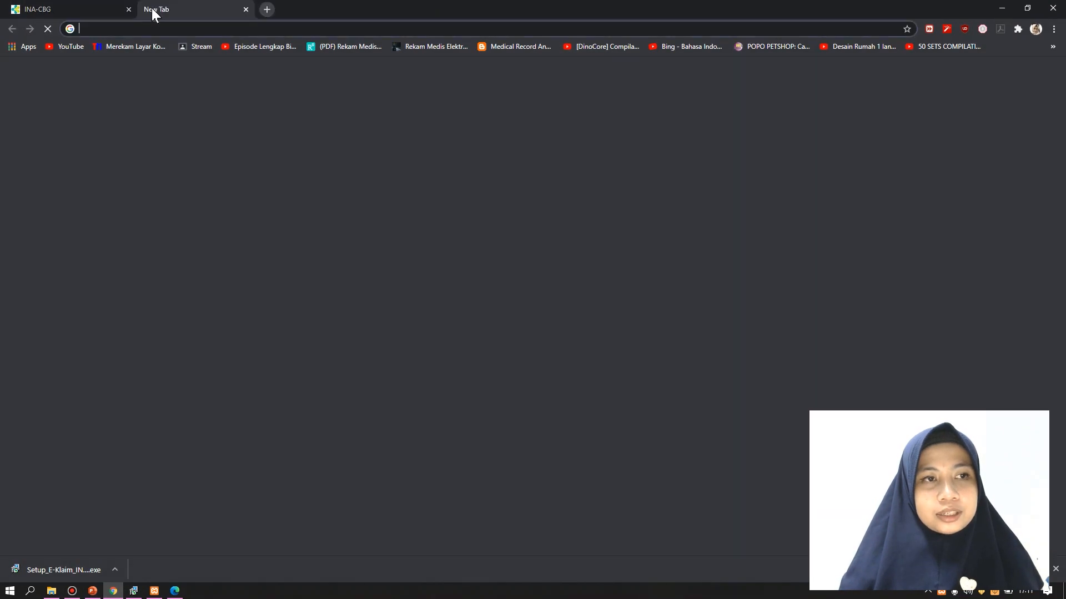
{"action": "right_click", "coordinate": [197, 28]}
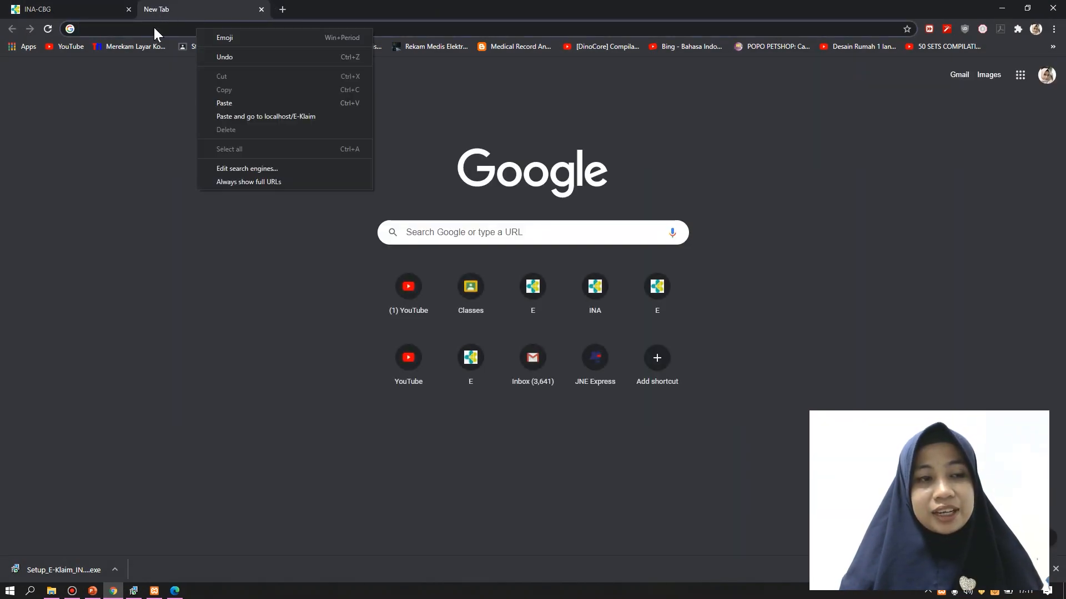
{"action": "left_click", "coordinate": [154, 28]}
{"action": "right_click", "coordinate": [154, 27]}
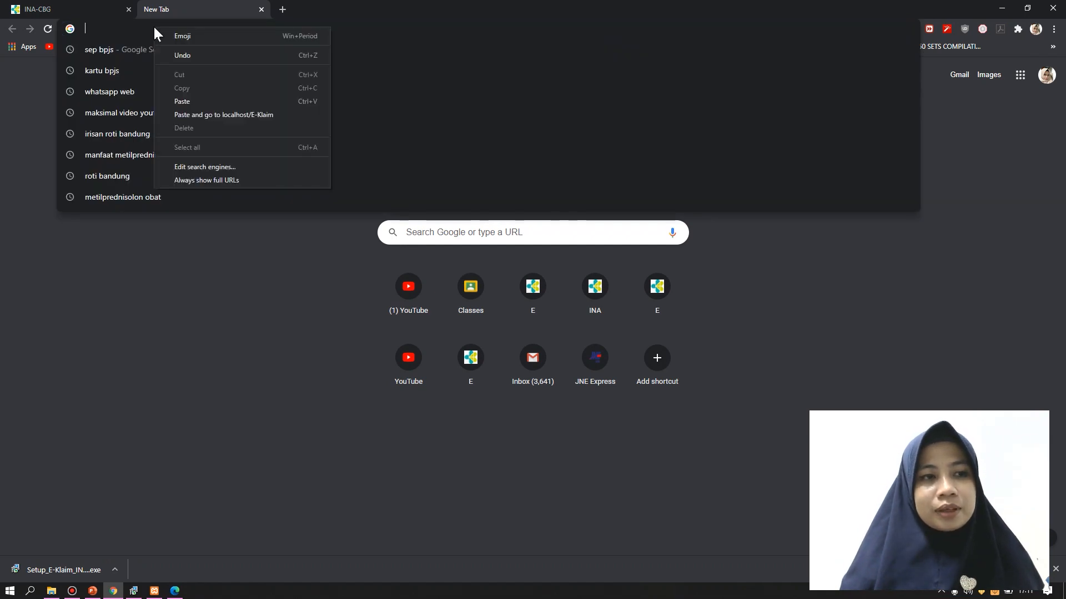
{"action": "left_click", "coordinate": [191, 99]}
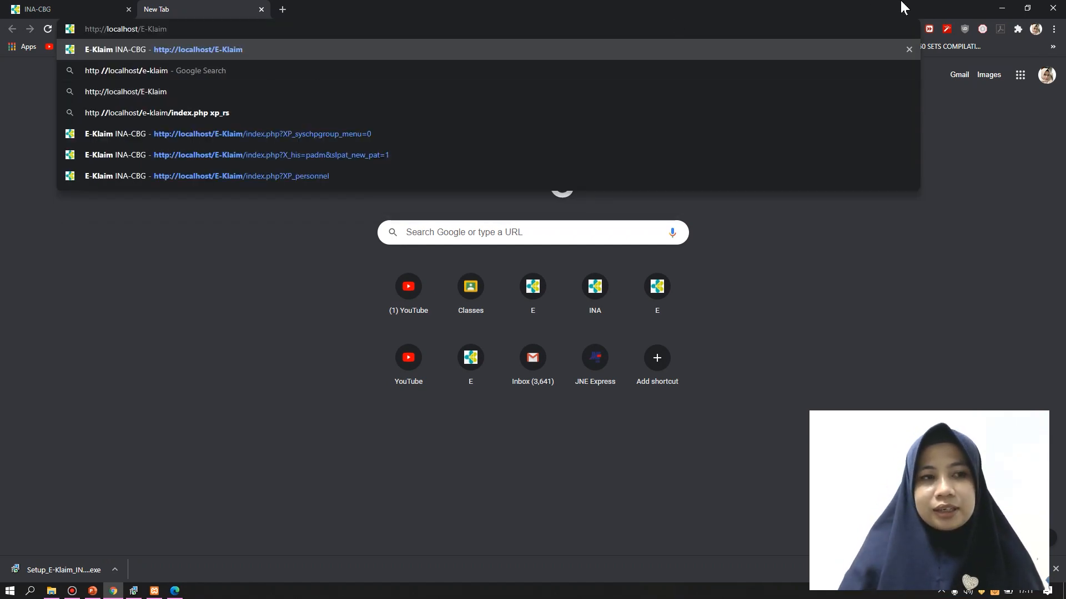
{"action": "key", "text": "Return"}
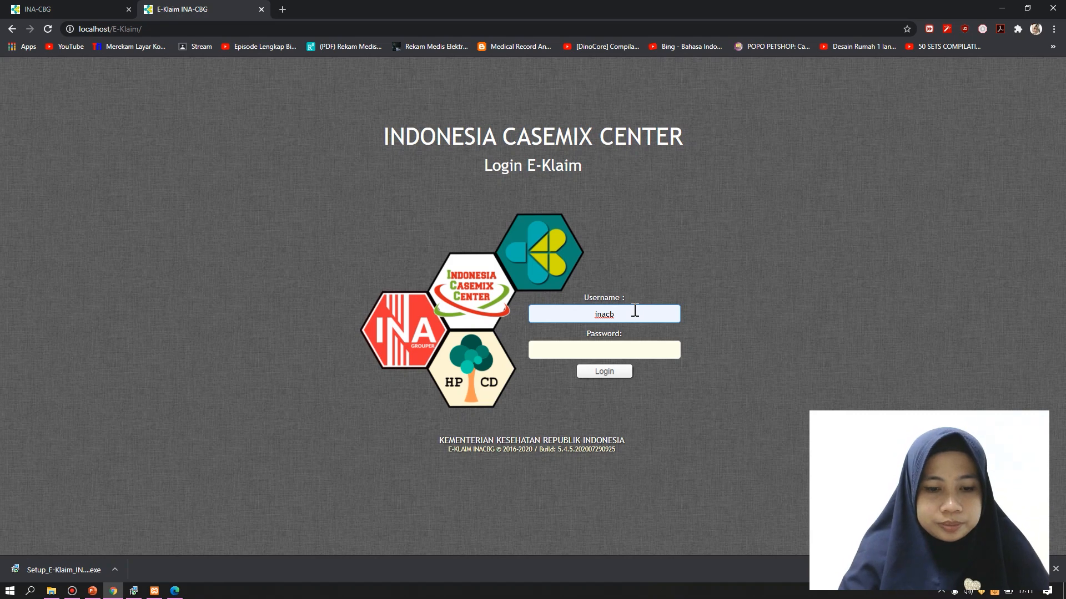
Enter the login username and password
{"action": "type", "text": "g"}
{"action": "key", "text": "Tab"}
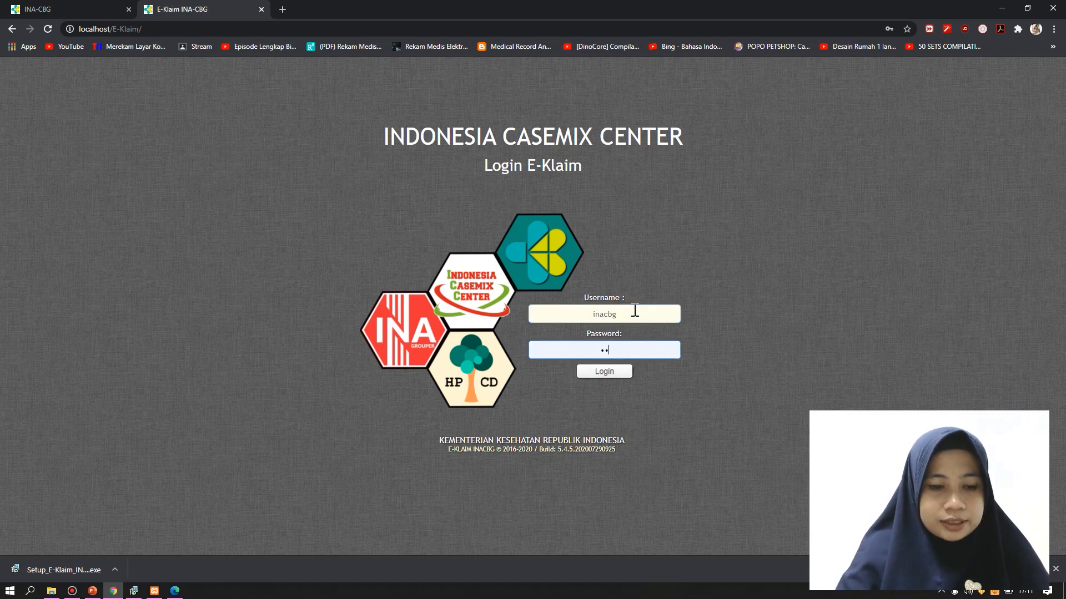
{"action": "type", "text": "inacbg"}
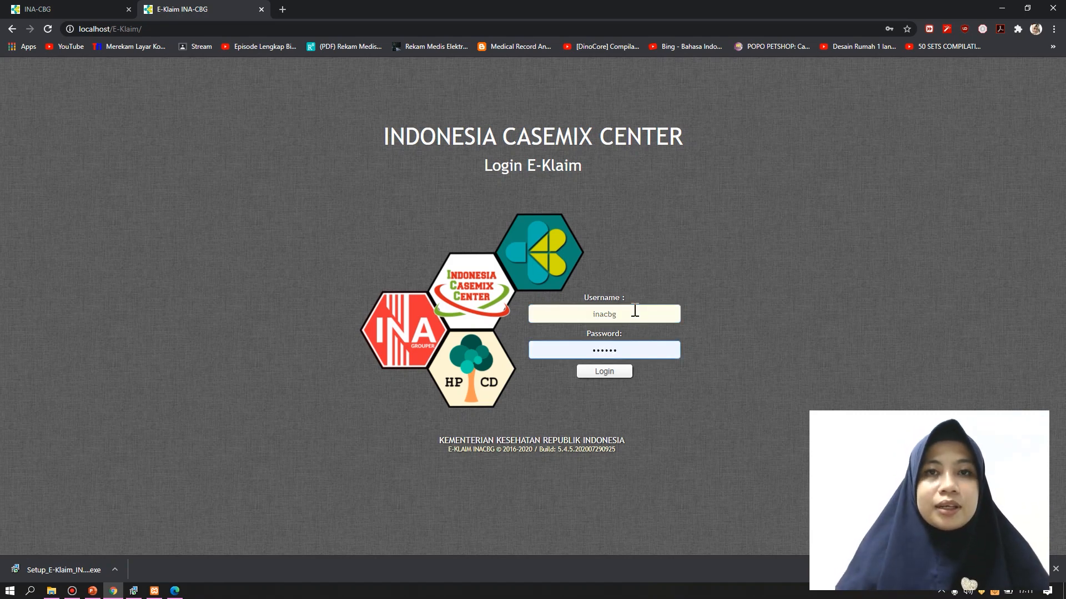
Log in, dismiss the password alert, and run Update Database Institusi on Setup Institusi
{"action": "left_click", "coordinate": [616, 373]}
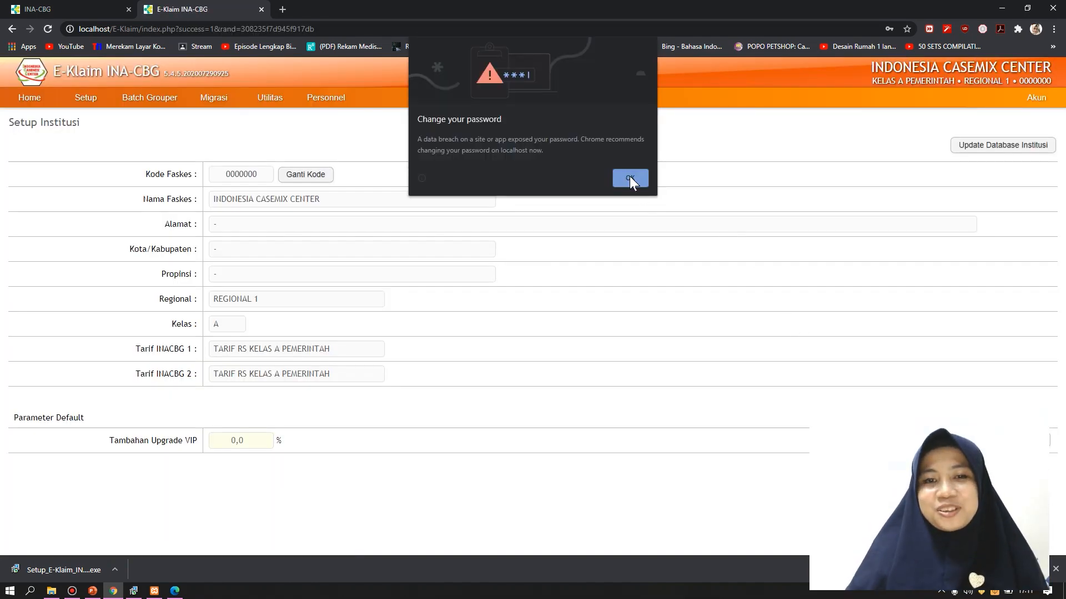
{"action": "left_click", "coordinate": [629, 180]}
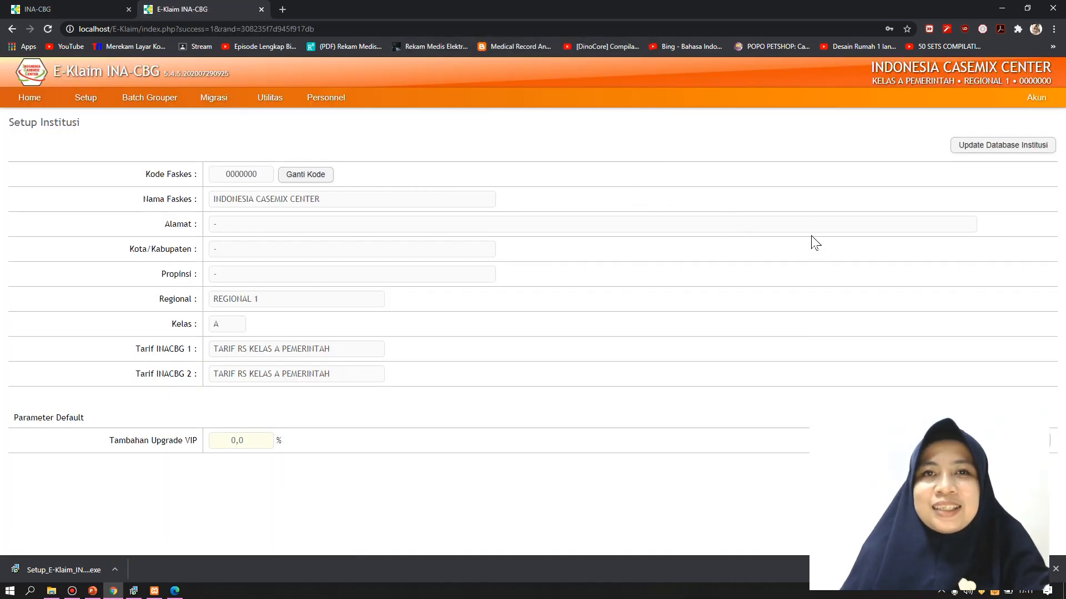
{"action": "left_click", "coordinate": [1015, 147]}
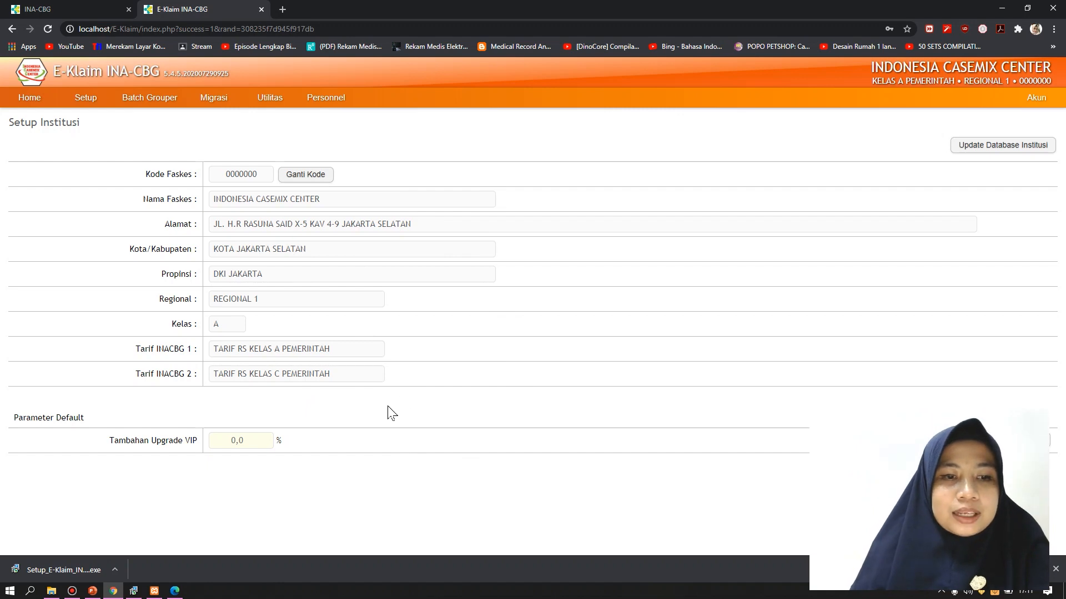
{"action": "left_click_drag", "start_coordinate": [390, 411], "coordinate": [278, 161]}
{"action": "left_click", "coordinate": [278, 161]}
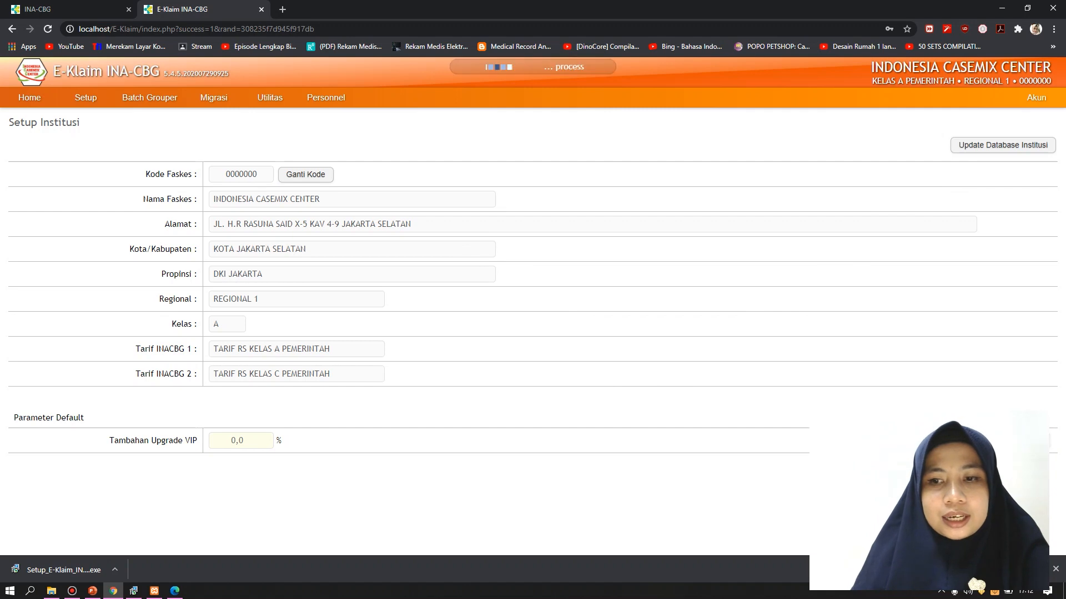
Switch the user group to Administrasi Klaim and start a Pasien Baru registration
{"action": "left_click", "coordinate": [1037, 98]}
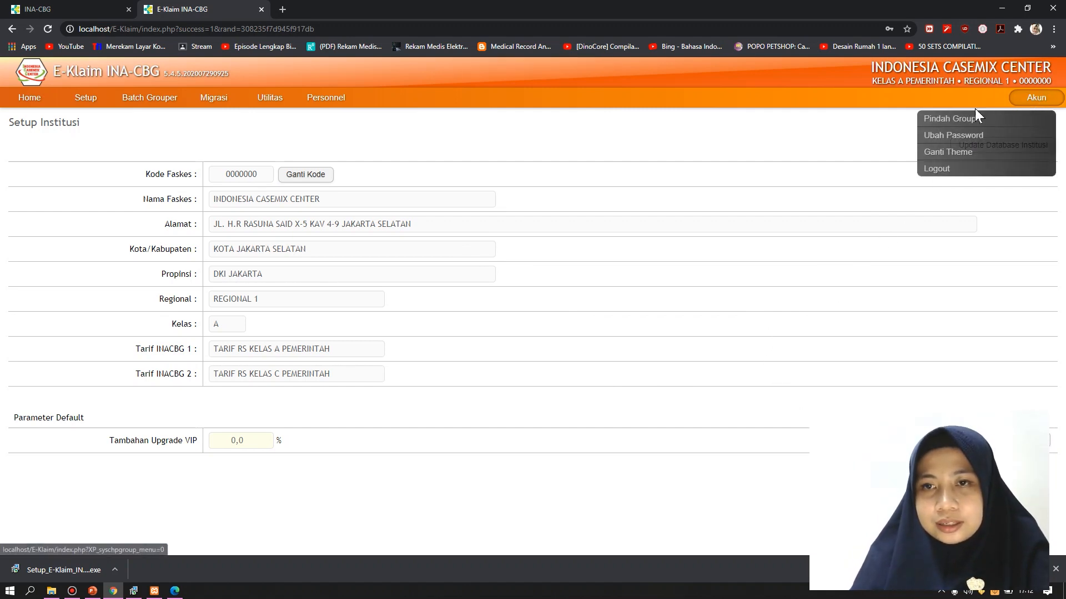
{"action": "left_click", "coordinate": [959, 119]}
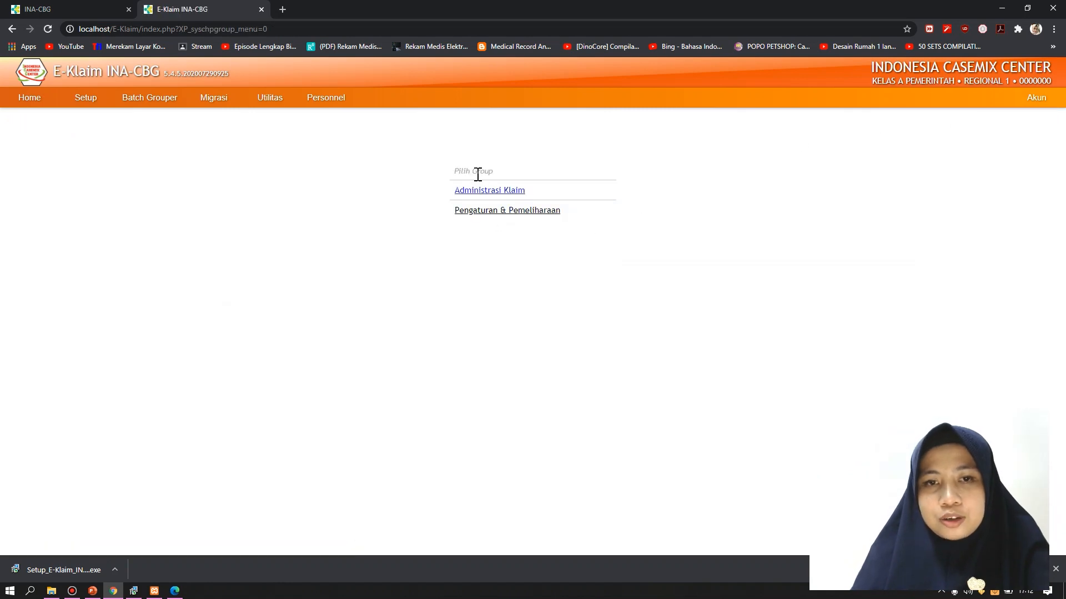
{"action": "left_click_drag", "start_coordinate": [444, 194], "coordinate": [516, 190]}
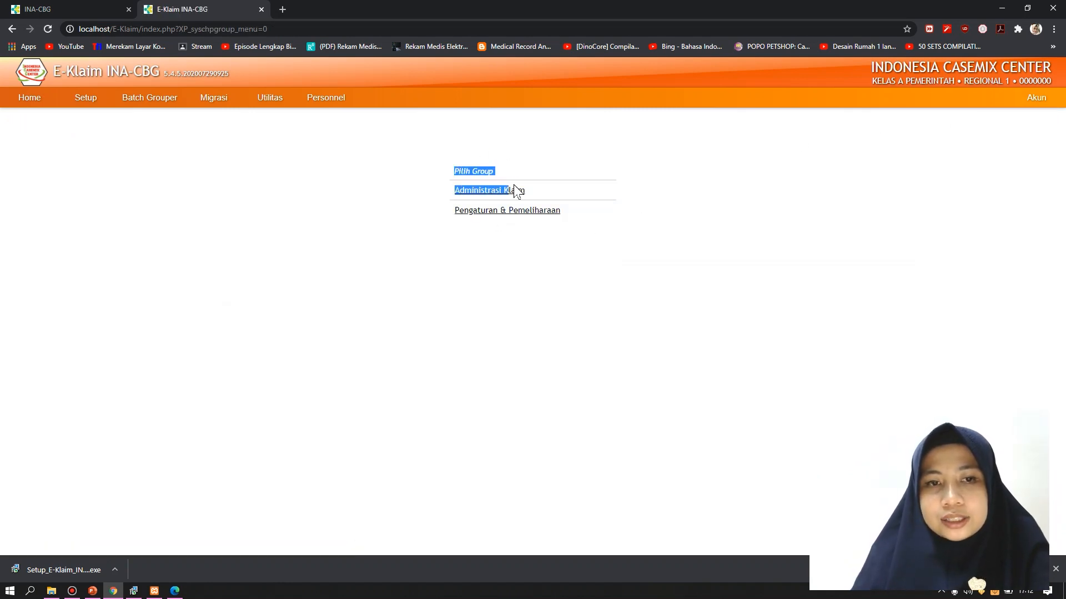
{"action": "left_click", "coordinate": [690, 198]}
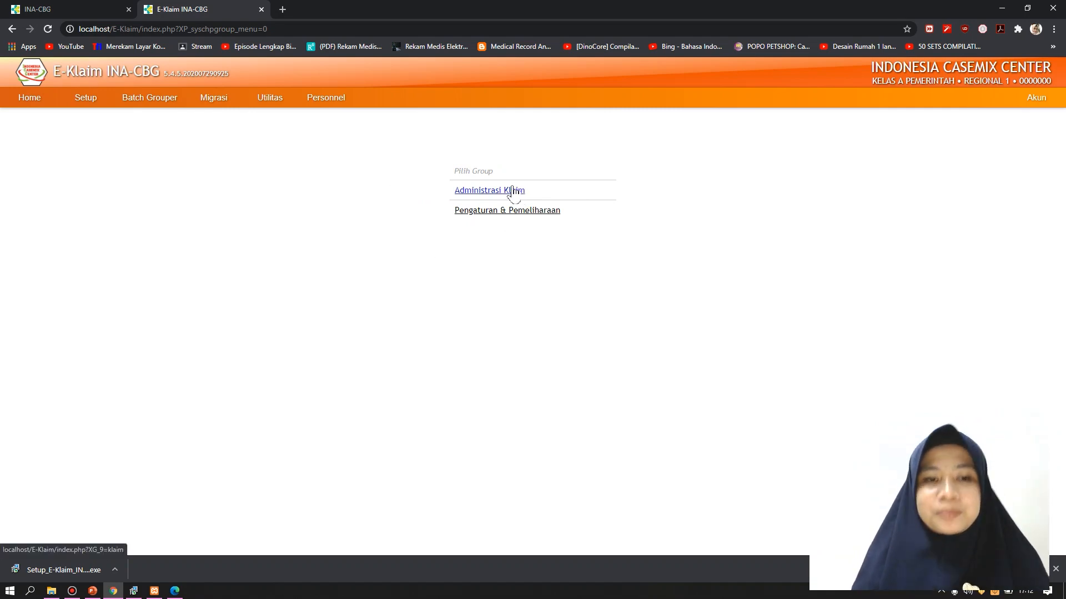
{"action": "left_click", "coordinate": [513, 191]}
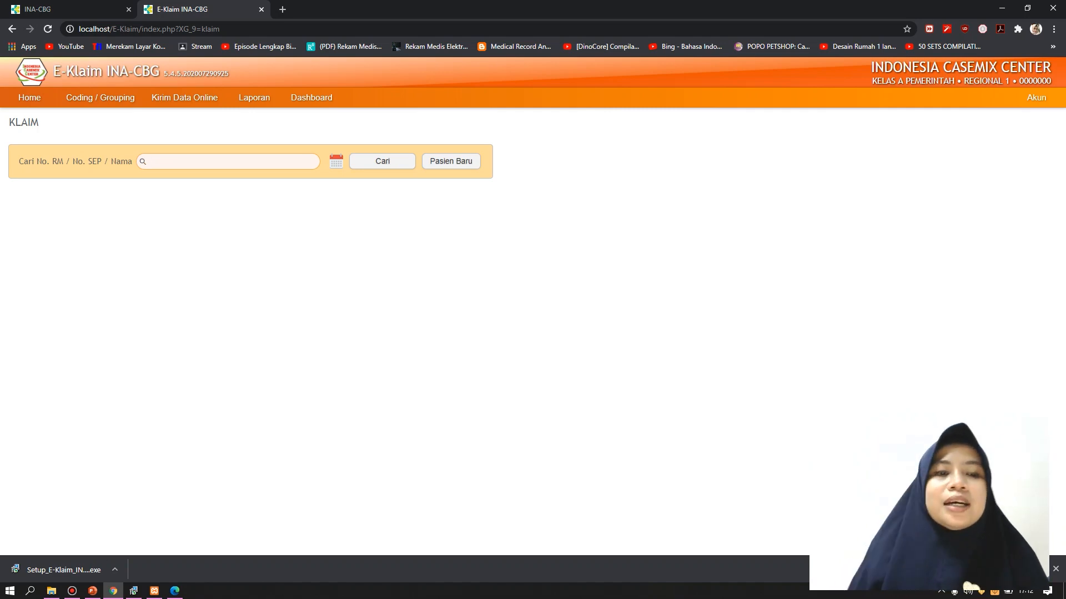
{"action": "left_click", "coordinate": [465, 162]}
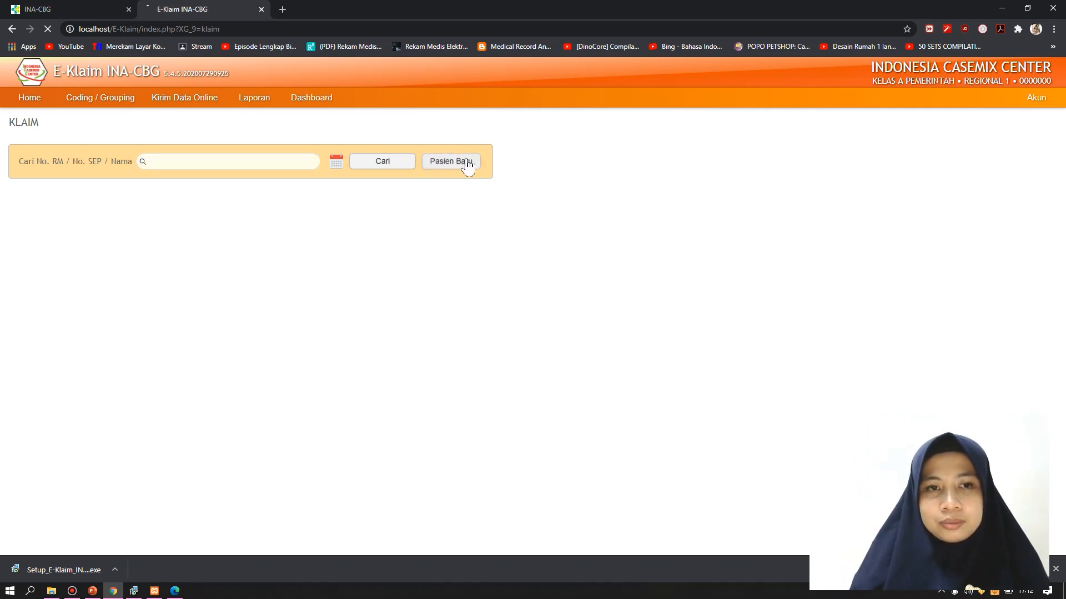
Enter the patient's medical record number and full name, and set gender to Perempuan
{"action": "left_click", "coordinate": [529, 173]}
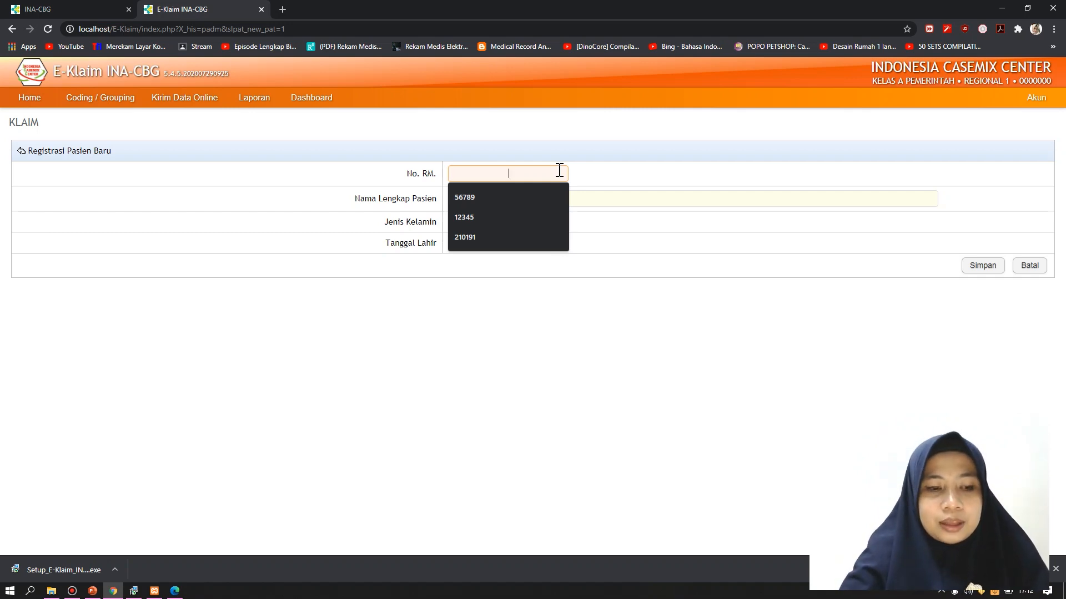
{"action": "type", "text": "21"}
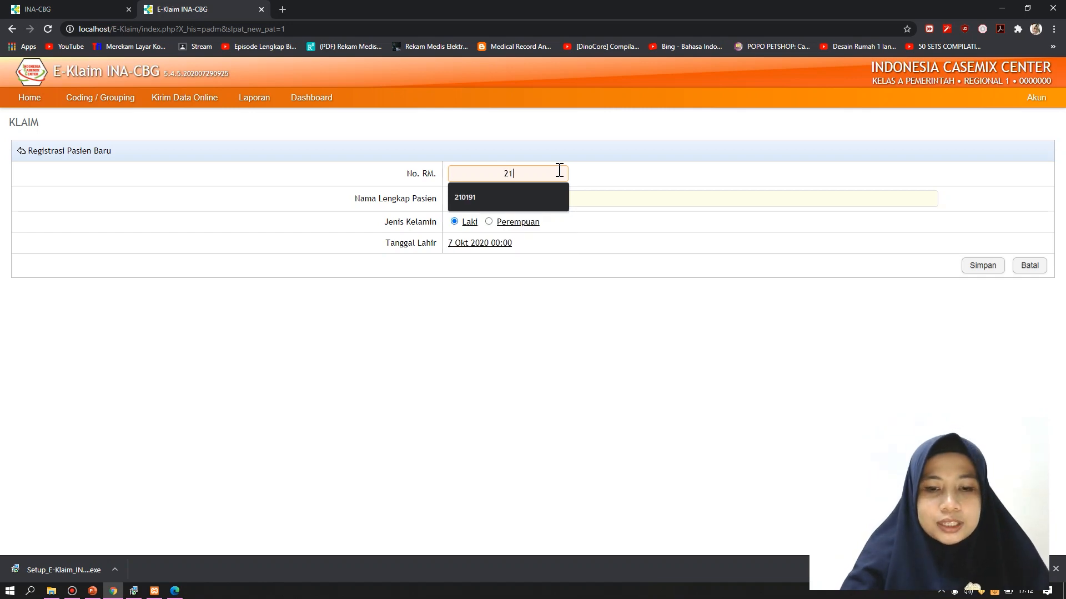
{"action": "type", "text": "01"}
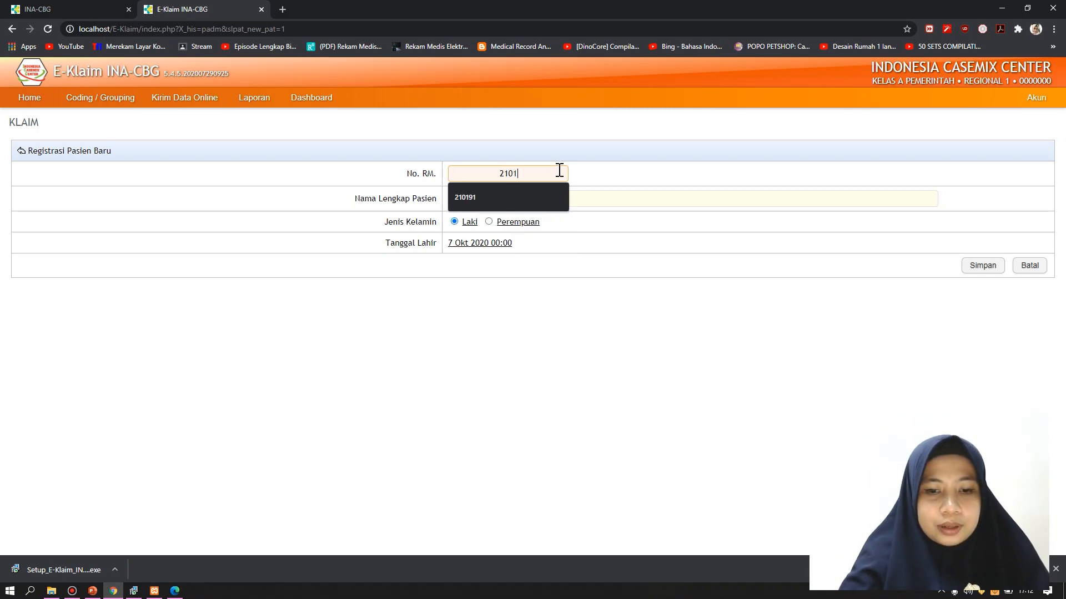
{"action": "type", "text": "91"}
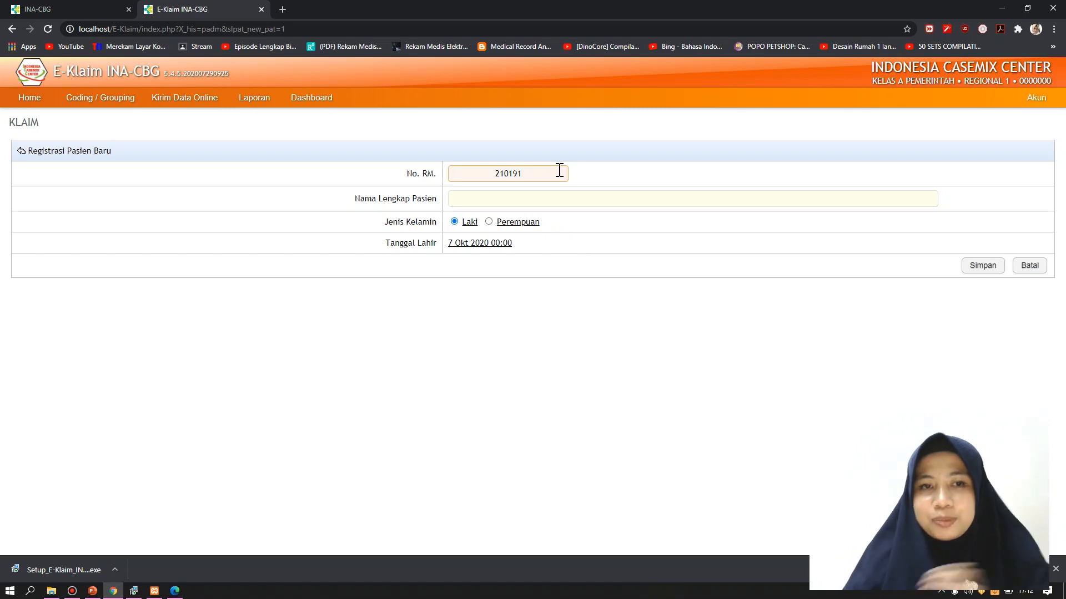
{"action": "left_click", "coordinate": [578, 197]}
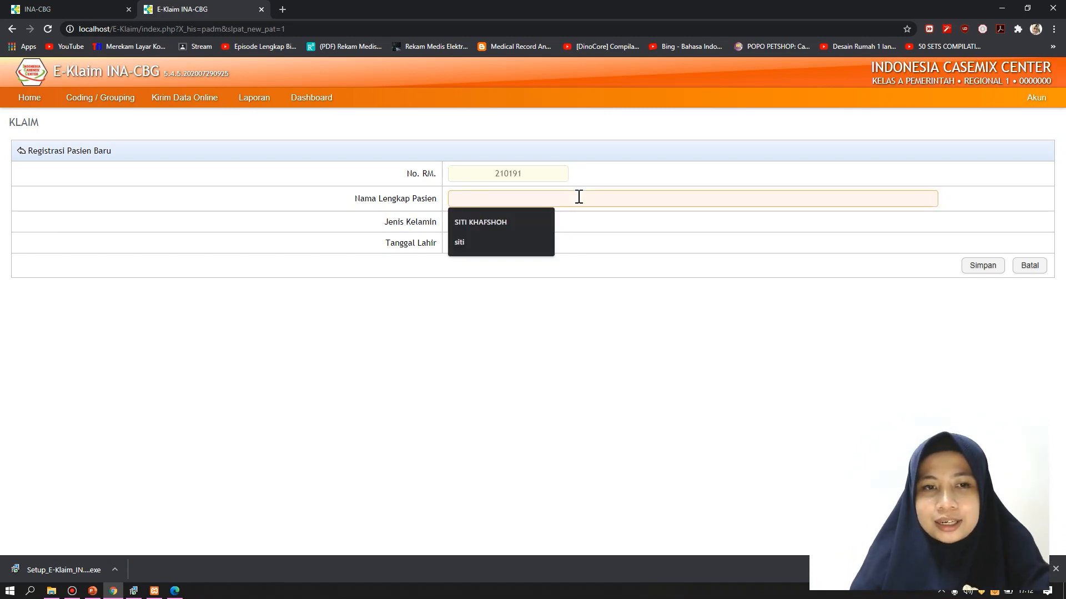
{"action": "left_click", "coordinate": [498, 222]}
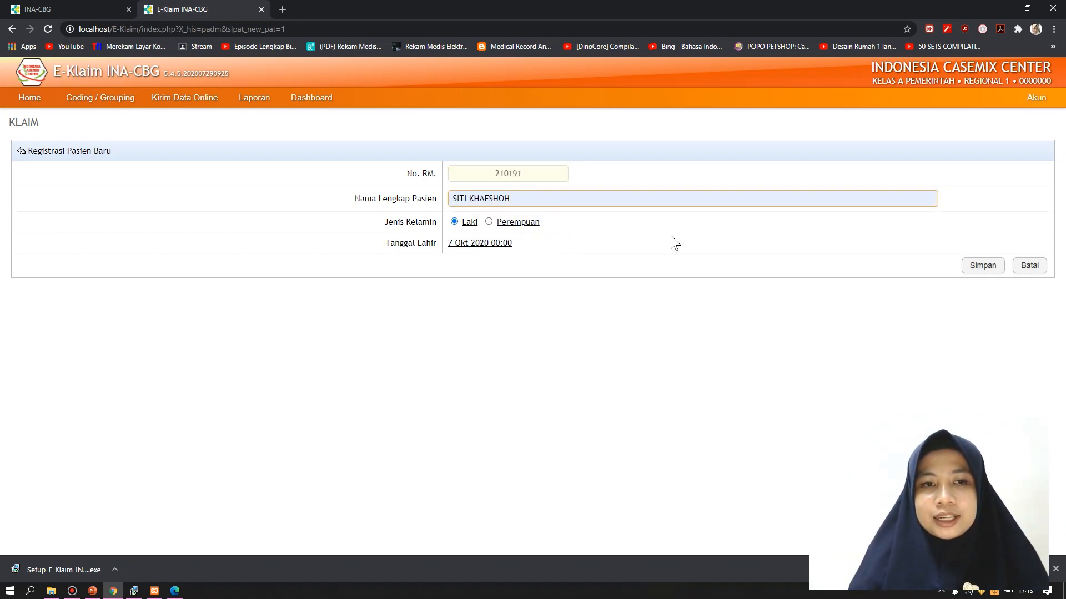
{"action": "left_click", "coordinate": [501, 223]}
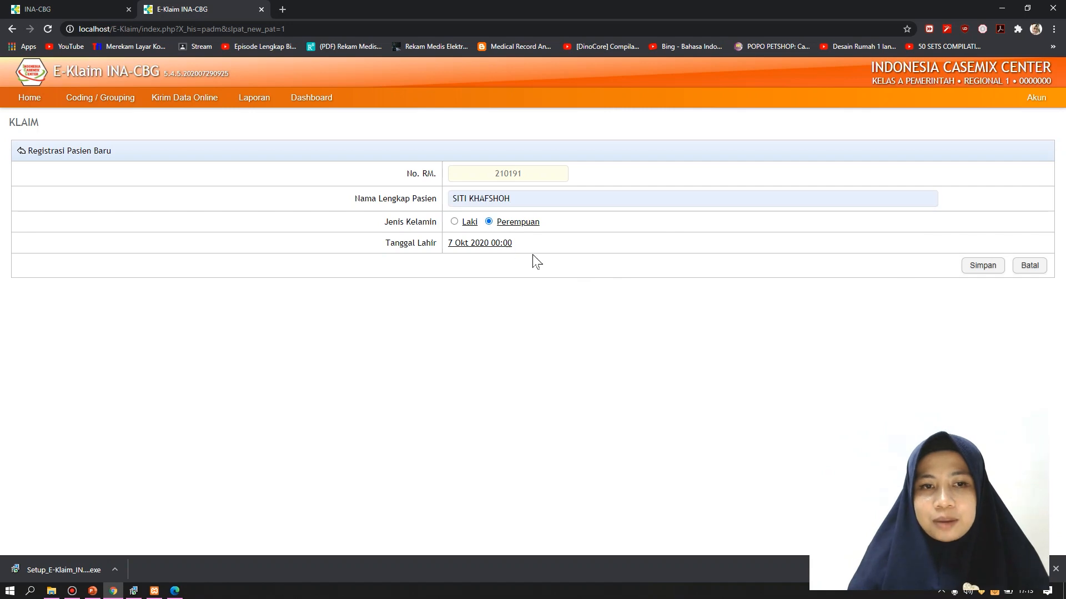
Set the birth date to 21 January 1991 and save the new patient
{"action": "left_click", "coordinate": [494, 247]}
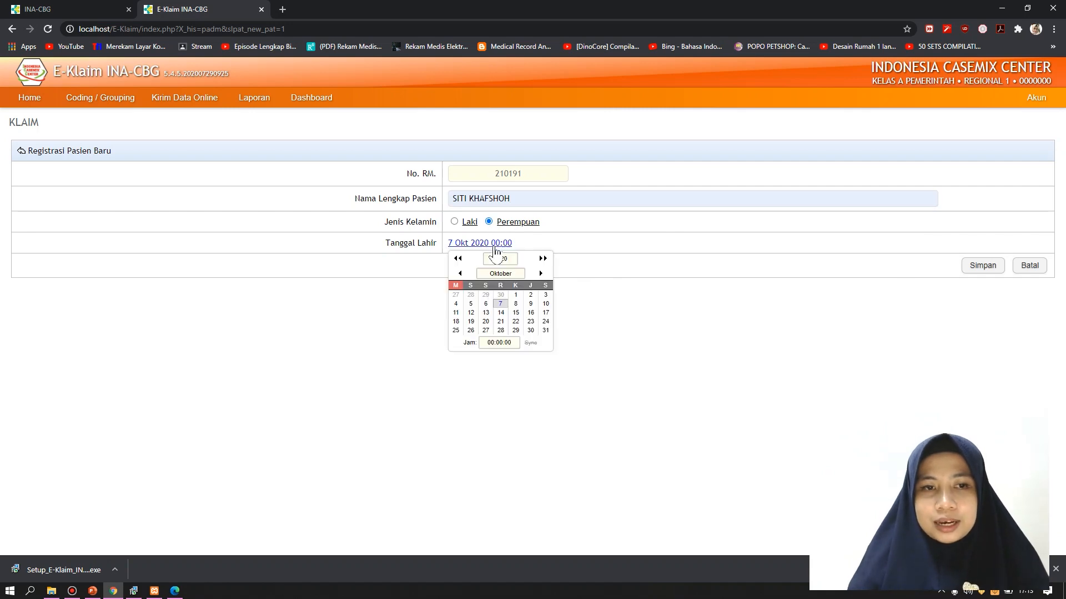
{"action": "left_click", "coordinate": [460, 273]}
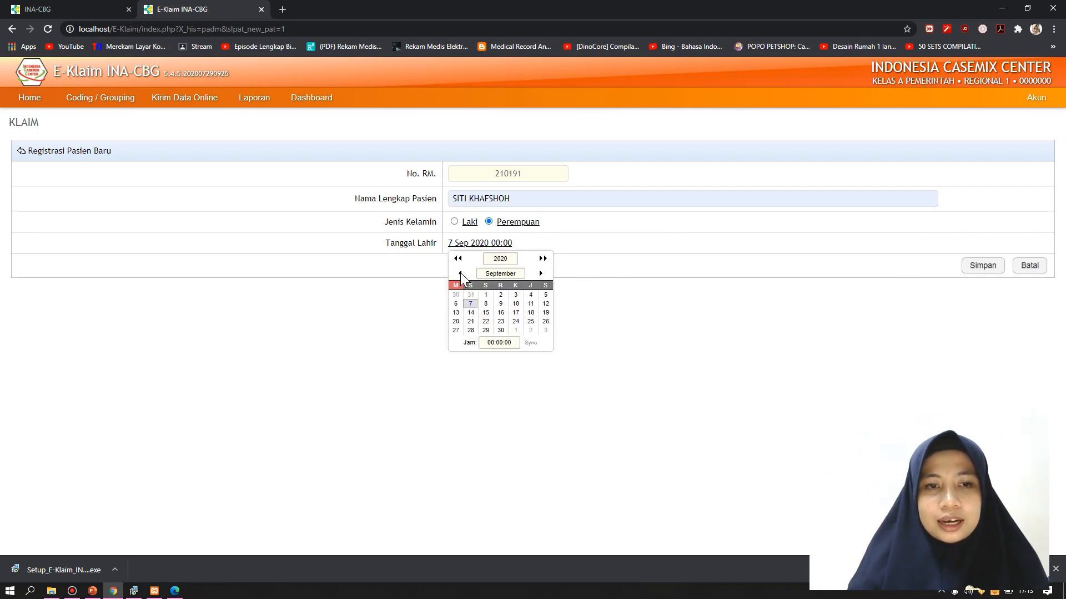
{"action": "left_click", "coordinate": [460, 273]}
{"action": "left_click", "coordinate": [460, 273]}
{"action": "left_click", "coordinate": [460, 273]}
{"action": "left_click", "coordinate": [460, 273]}
{"action": "left_click", "coordinate": [460, 274]}
{"action": "left_click", "coordinate": [460, 273]}
{"action": "left_click", "coordinate": [460, 273]}
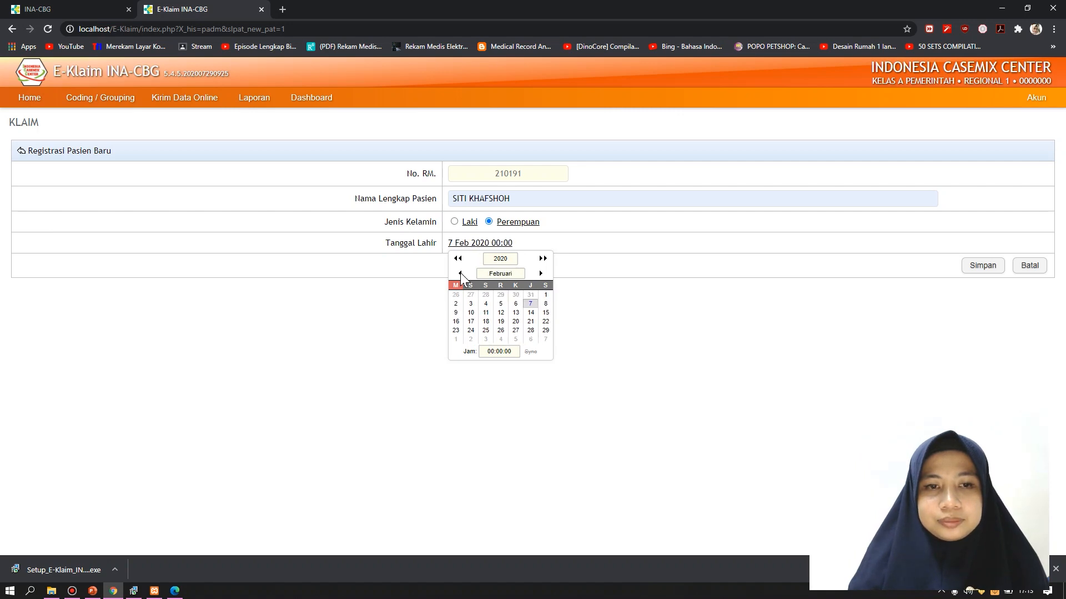
{"action": "left_click", "coordinate": [460, 273]}
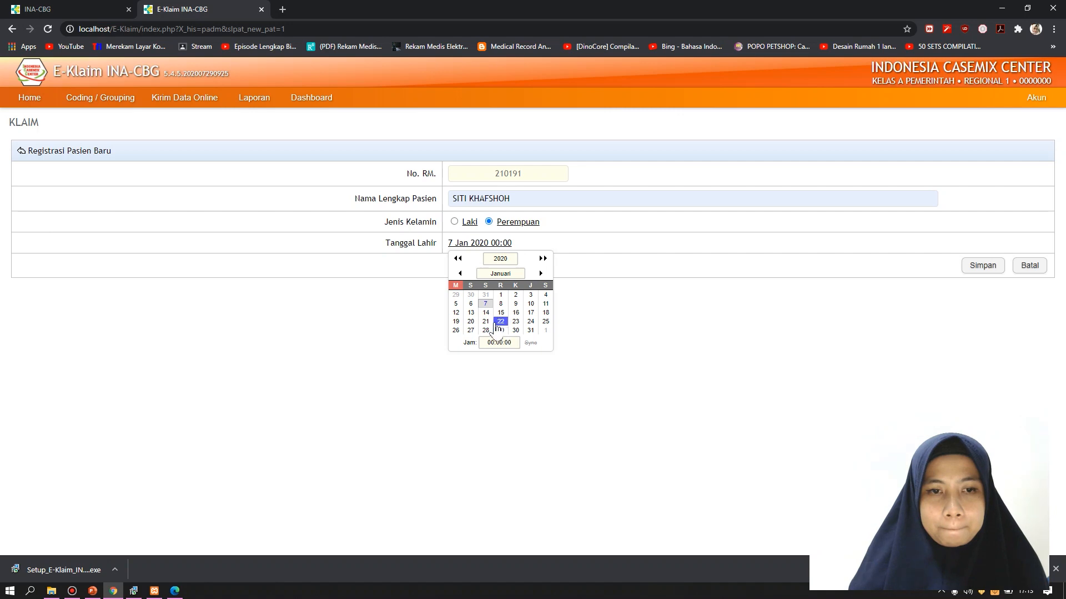
{"action": "left_click", "coordinate": [487, 321]}
{"action": "left_click", "coordinate": [497, 244]}
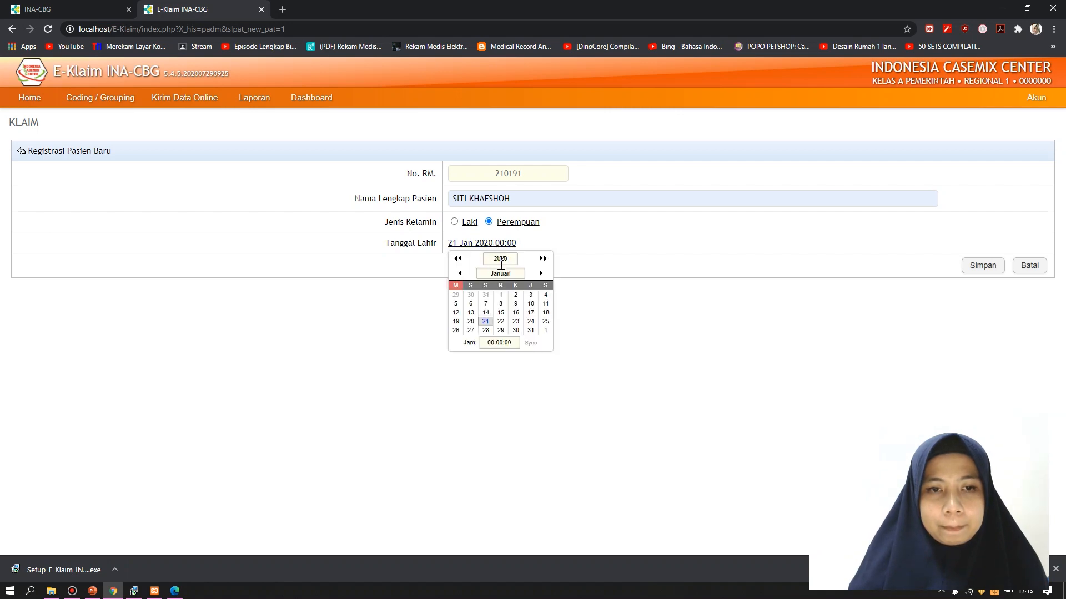
{"action": "double_click", "coordinate": [501, 261]}
{"action": "type", "text": "1"}
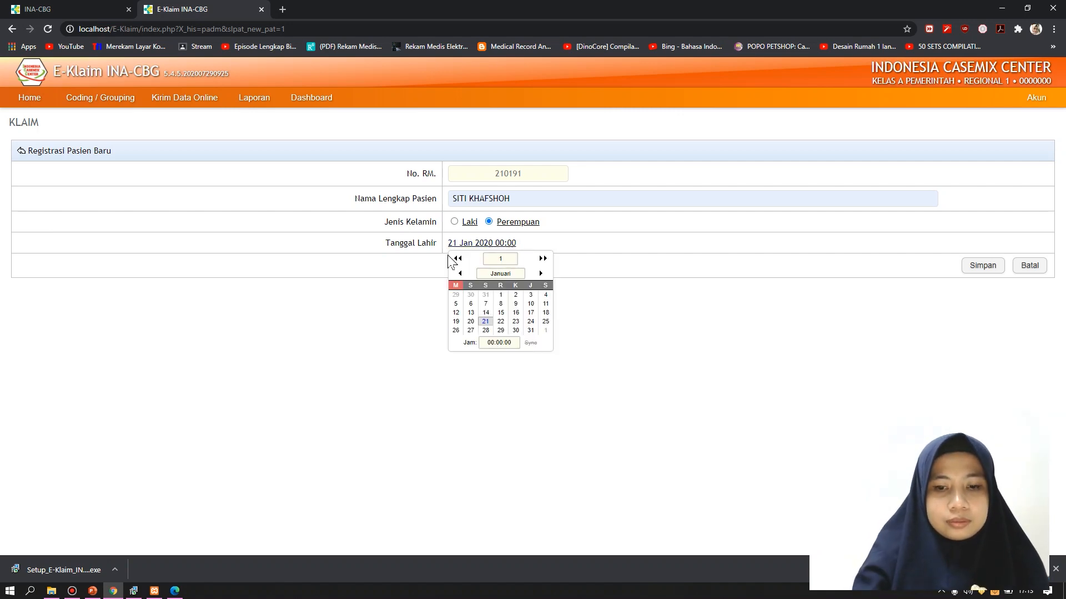
{"action": "type", "text": "991"}
{"action": "left_click", "coordinate": [507, 344]}
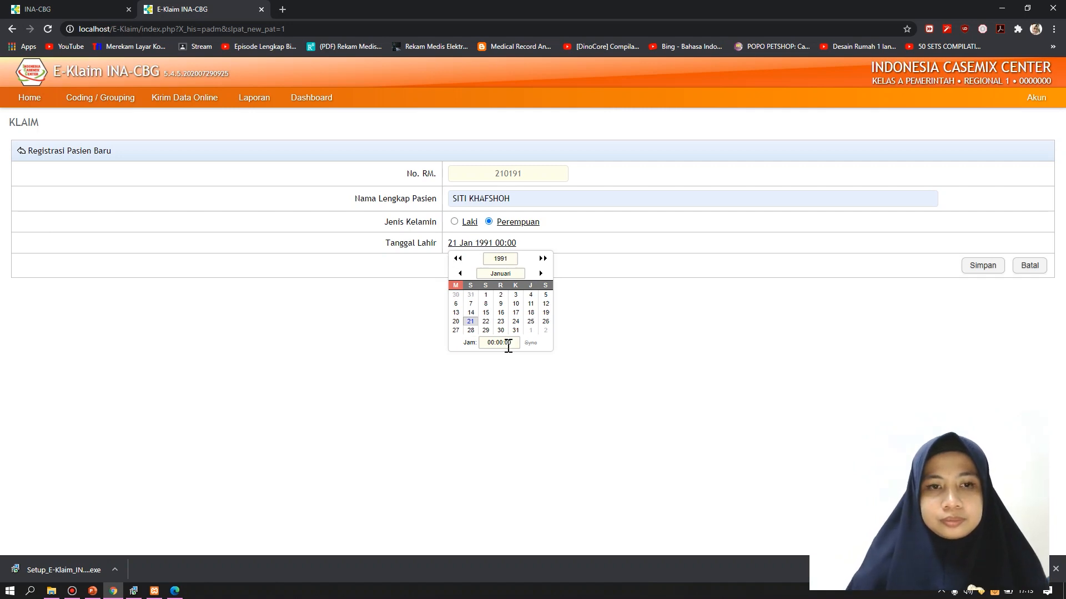
{"action": "left_click", "coordinate": [505, 247]}
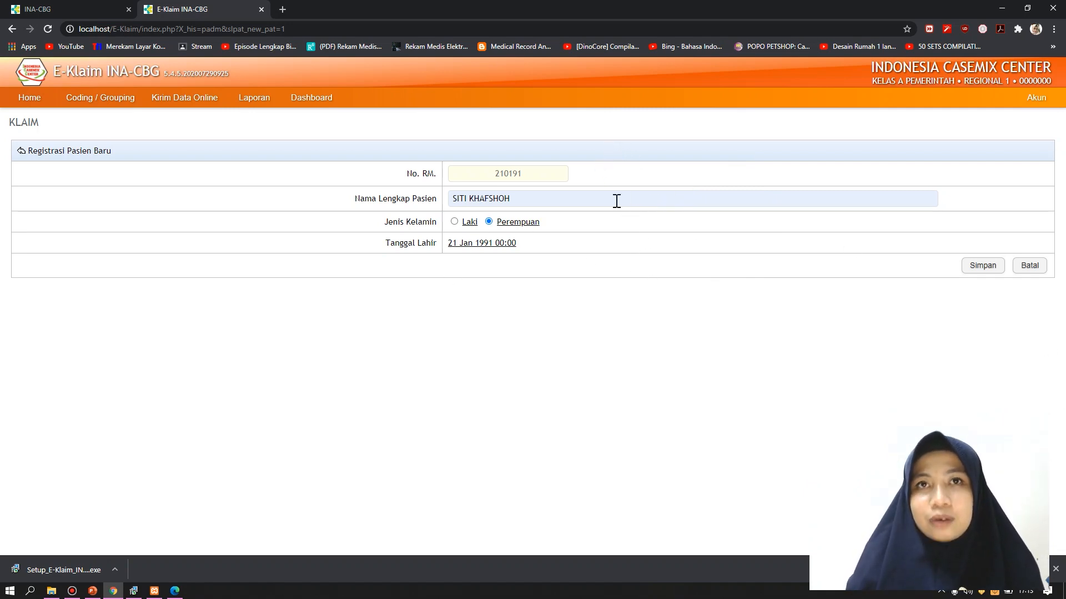
{"action": "left_click", "coordinate": [981, 266]}
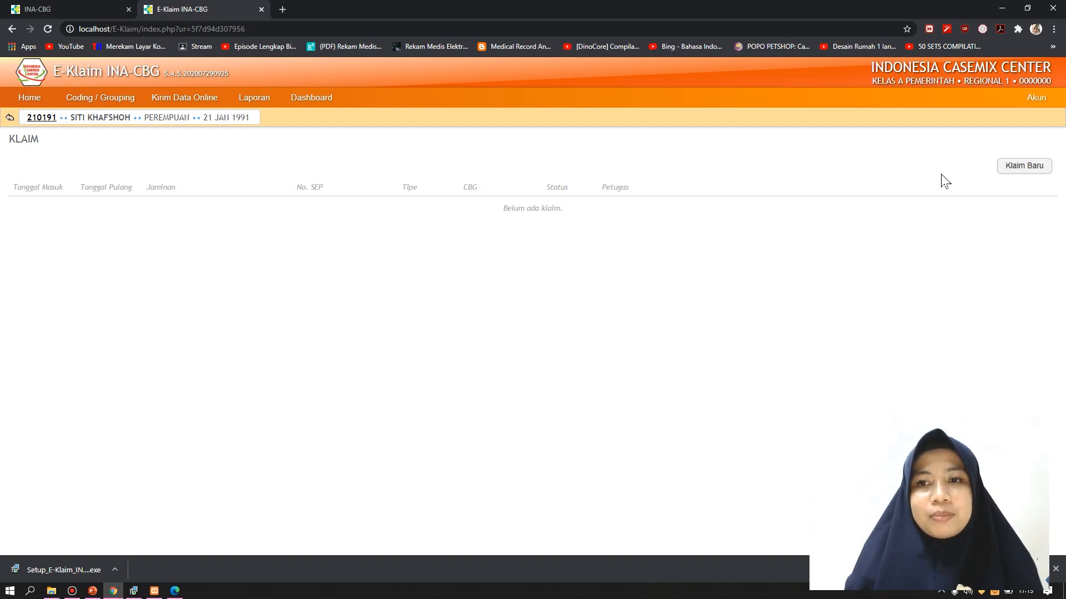
Create a new claim for this patient and put the cursor in the No. Peserta field
{"action": "left_click", "coordinate": [1006, 167]}
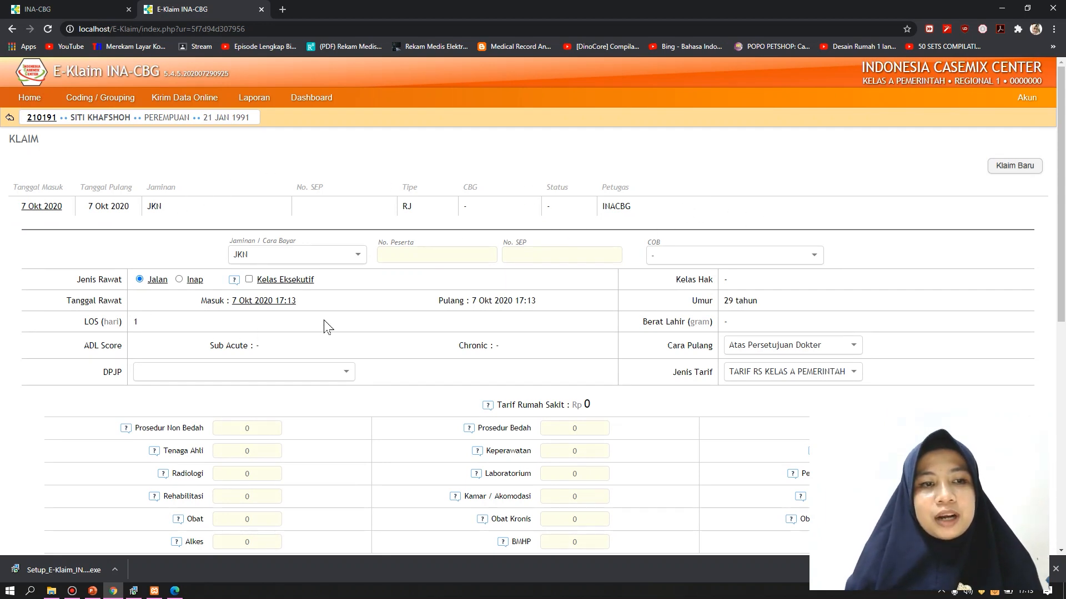
{"action": "scroll", "coordinate": [325, 326], "scroll_direction": "down", "scroll_amount": 2}
{"action": "scroll", "coordinate": [325, 326], "scroll_direction": "up", "scroll_amount": 1}
{"action": "scroll", "coordinate": [325, 326], "scroll_direction": "up", "scroll_amount": 1}
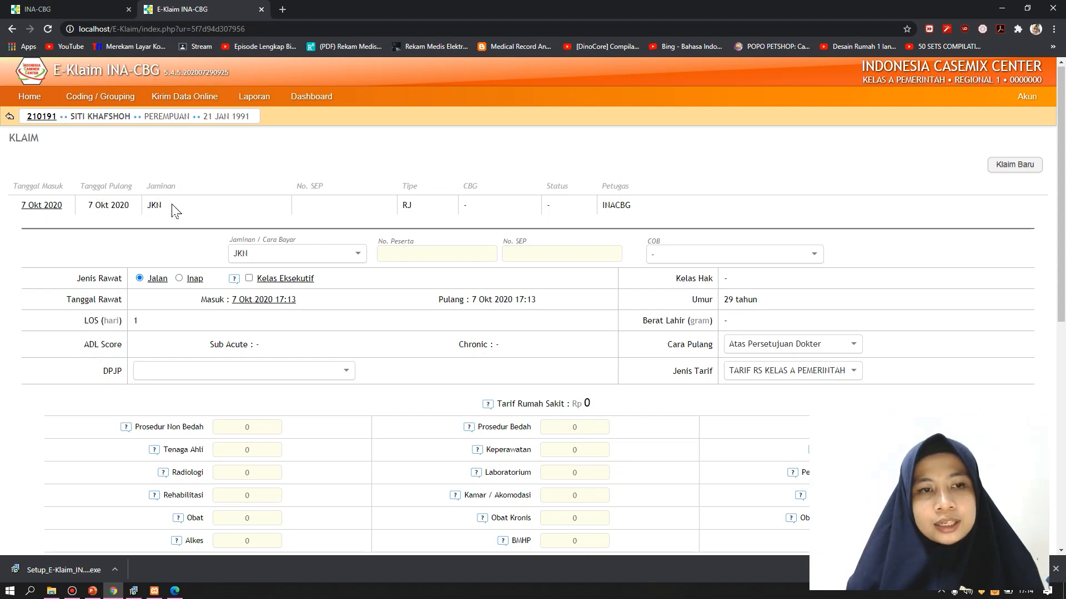
{"action": "left_click", "coordinate": [426, 248]}
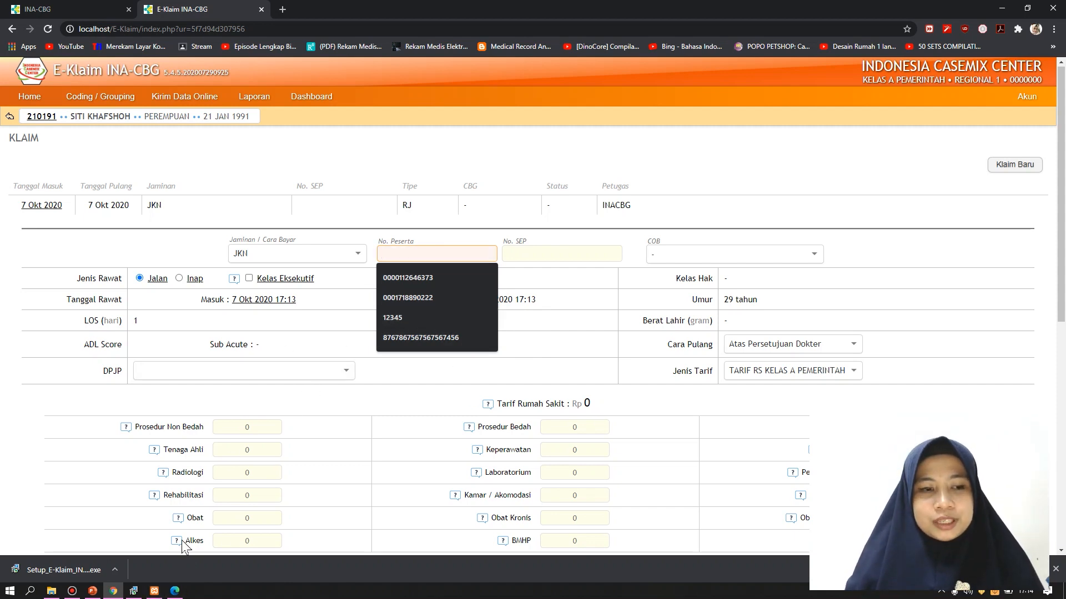
Show slide 8, the Kartu Indonesia Sehat card, as a full-screen slideshow, then return to the claim form
{"action": "left_click", "coordinate": [91, 593]}
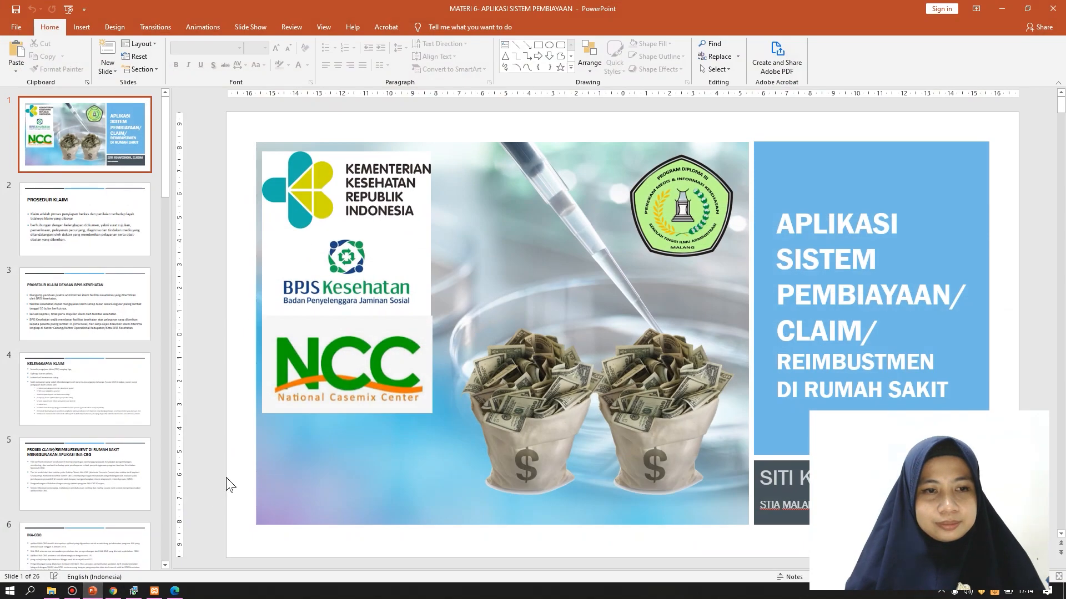
{"action": "left_click_drag", "start_coordinate": [163, 179], "coordinate": [151, 271]}
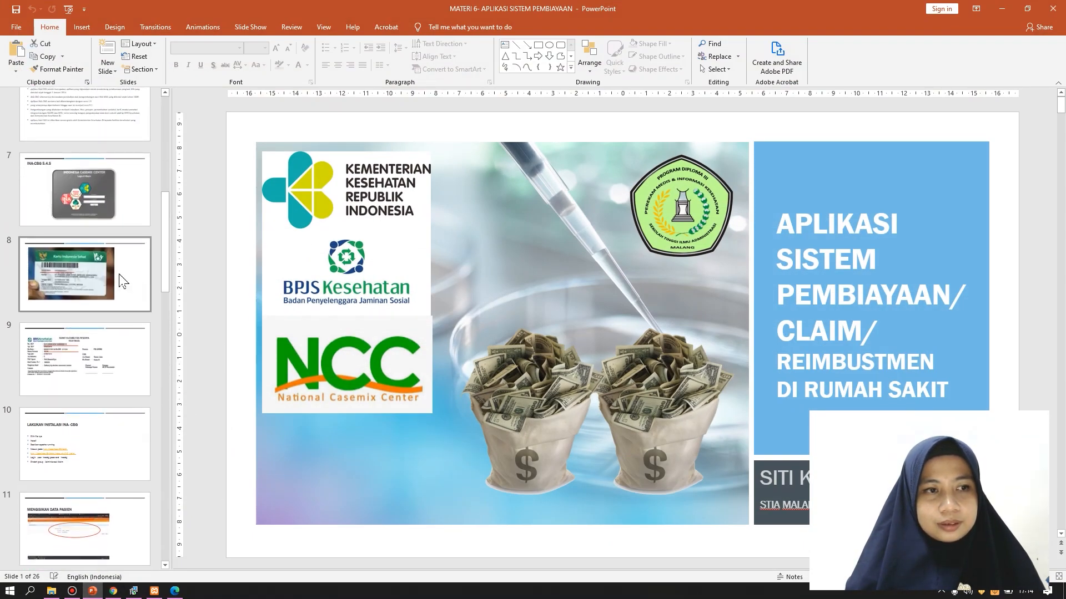
{"action": "left_click", "coordinate": [119, 277]}
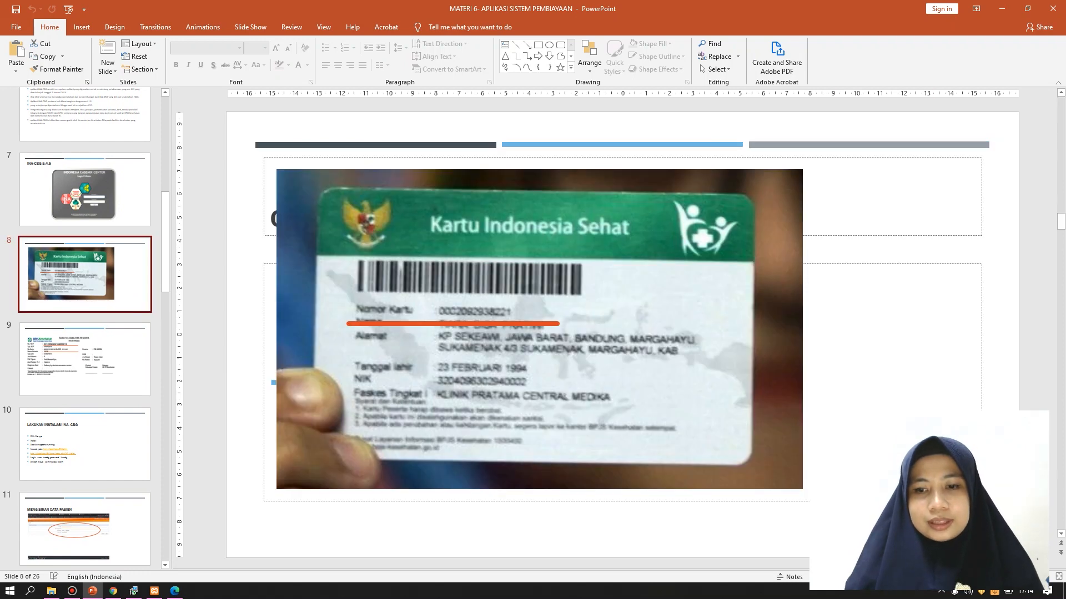
{"action": "key", "text": "shift+F5"}
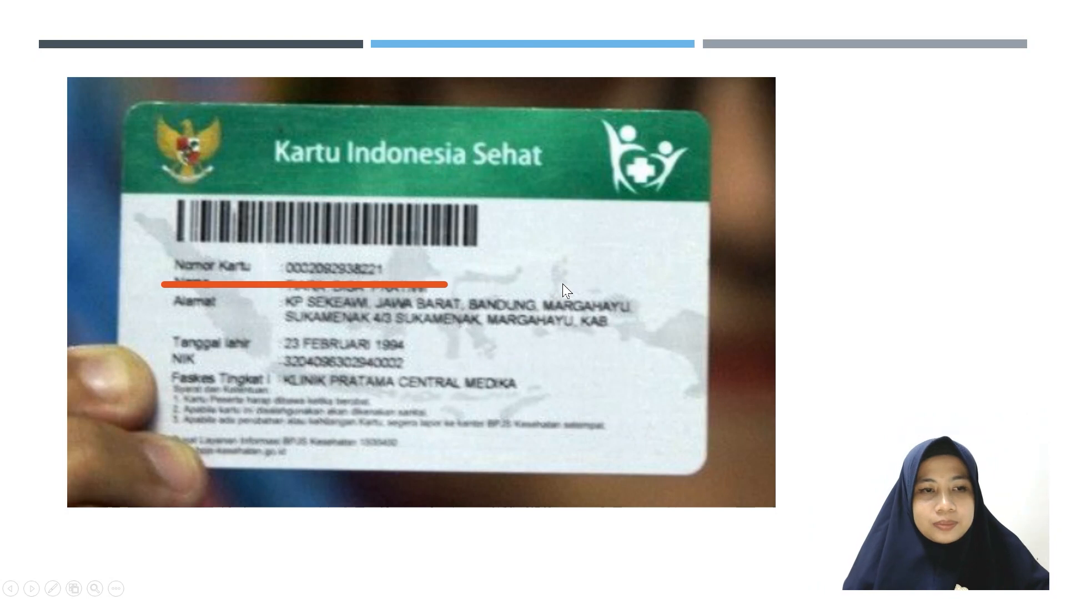
{"action": "key", "text": "Escape"}
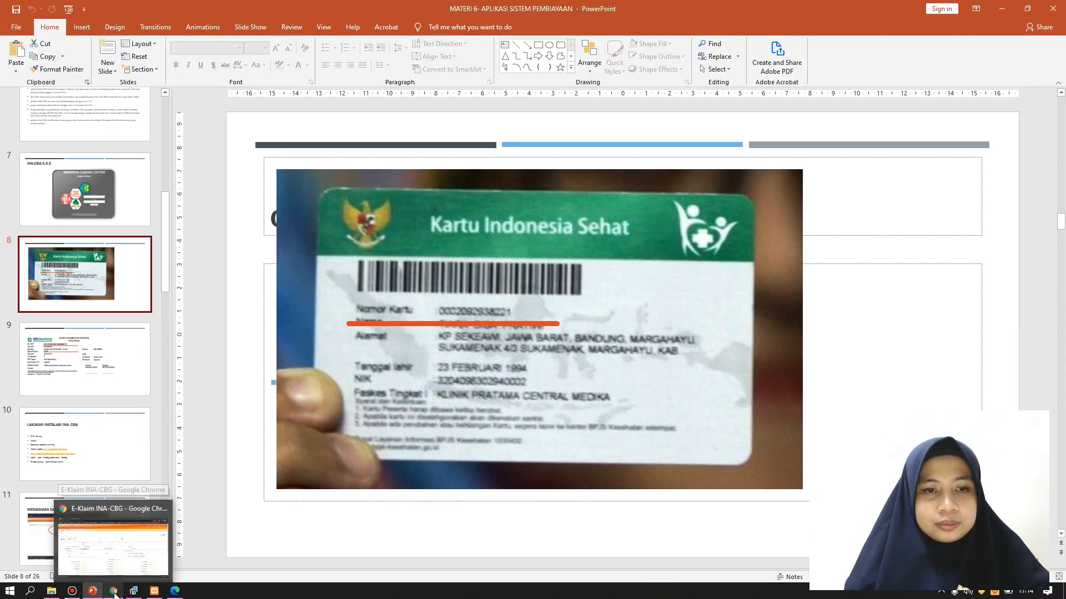
{"action": "left_click", "coordinate": [114, 592]}
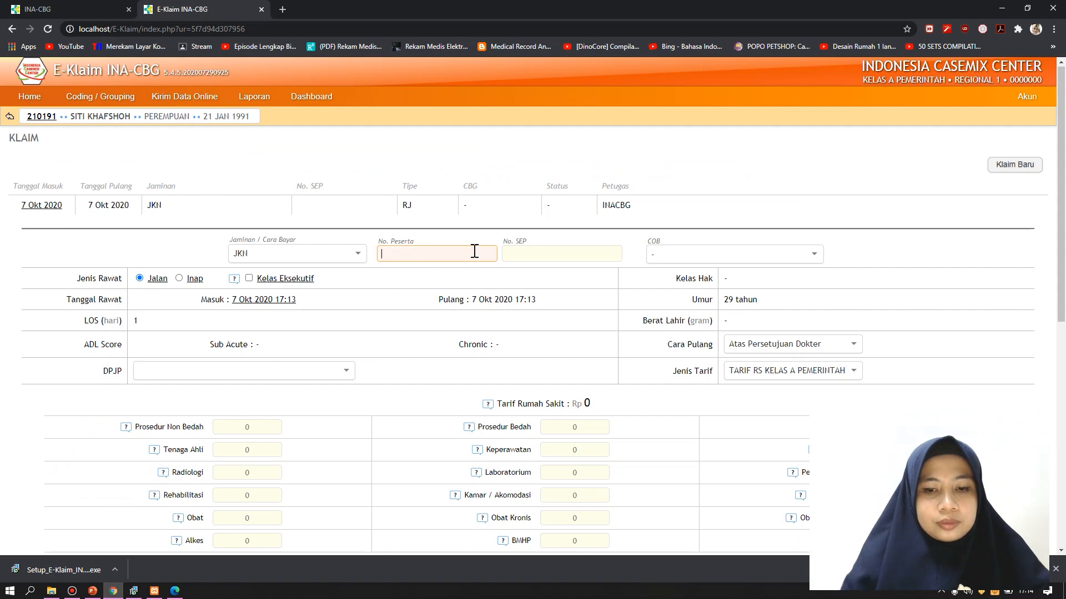
Fill No. Peserta and No. SEP from their saved autocomplete suggestions
{"action": "type", "text": "00000"}
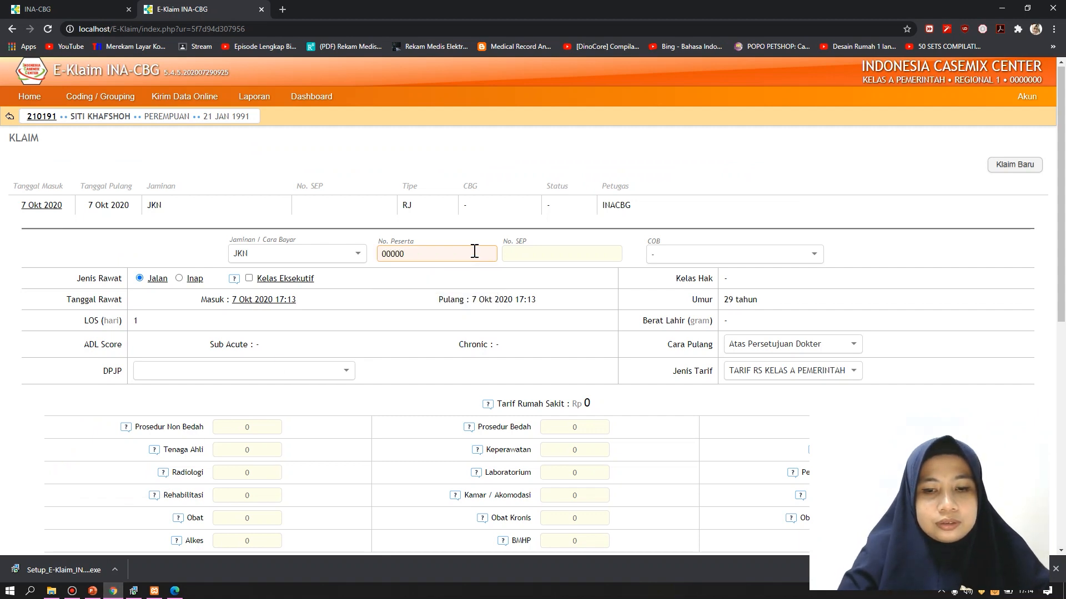
{"action": "key", "text": "BackSpace"}
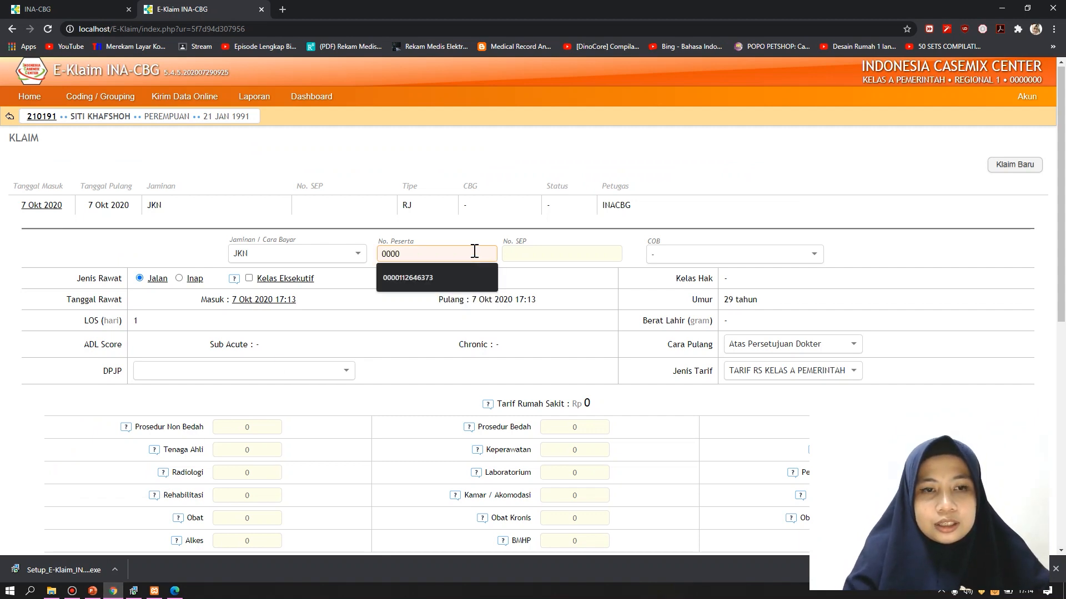
{"action": "key", "text": "Down"}
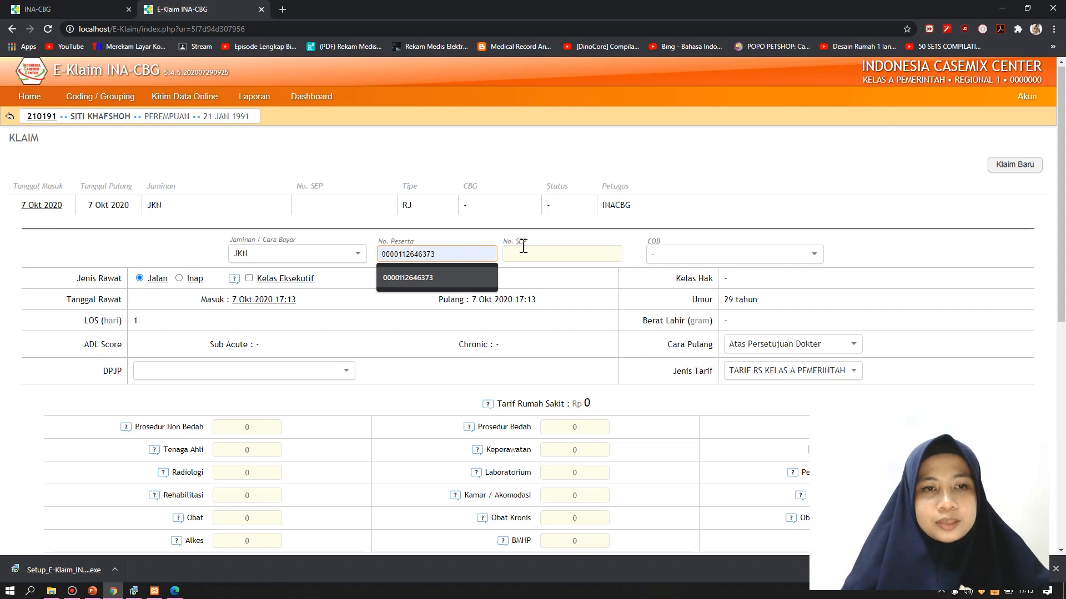
{"action": "left_click", "coordinate": [532, 255]}
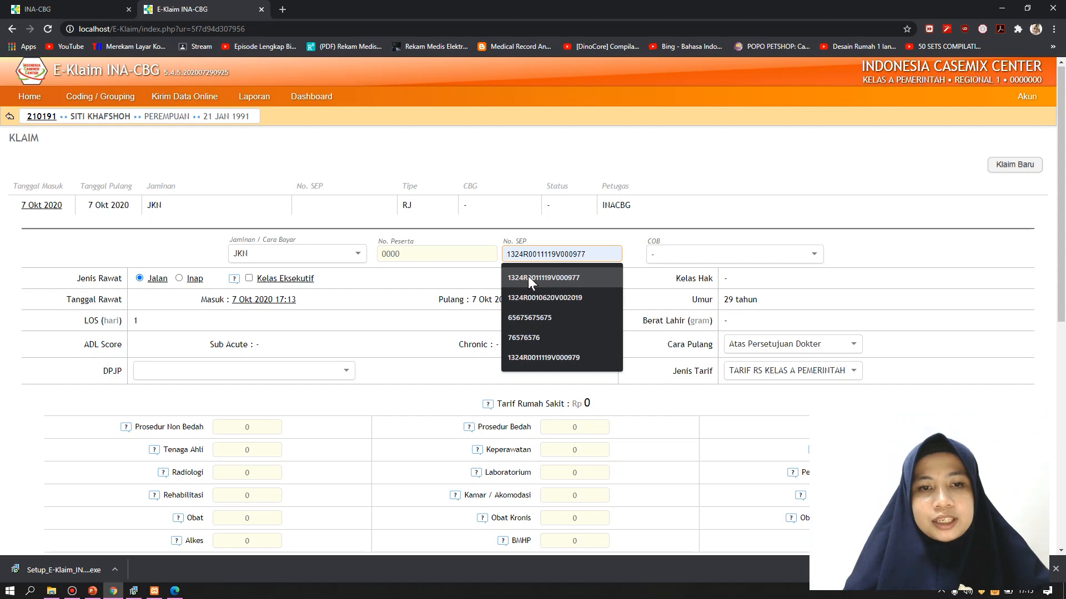
{"action": "left_click", "coordinate": [528, 276]}
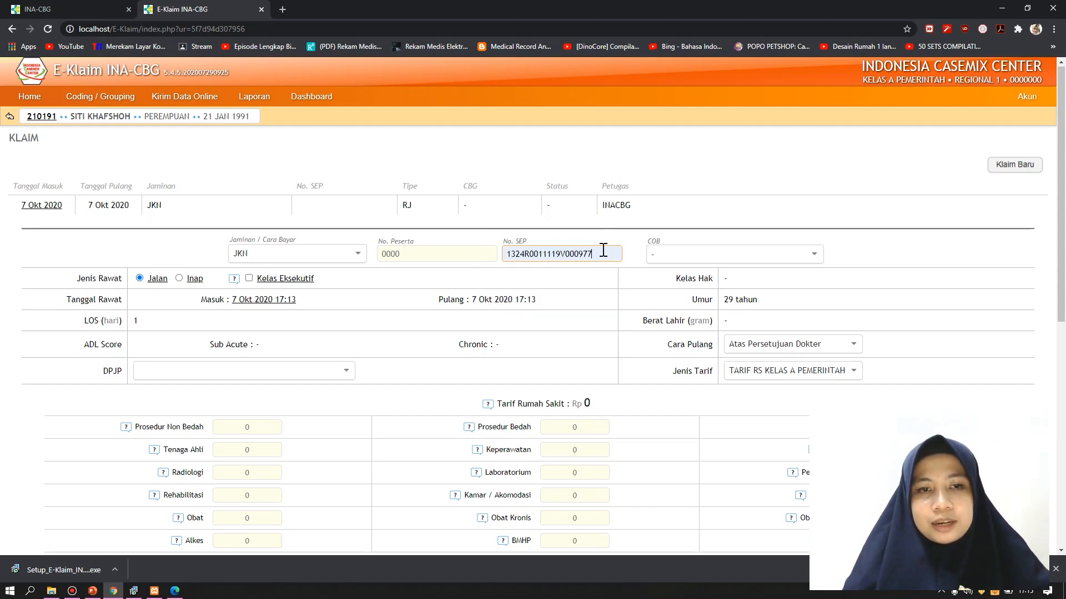
{"action": "left_click", "coordinate": [457, 254]}
{"action": "left_click", "coordinate": [438, 286]}
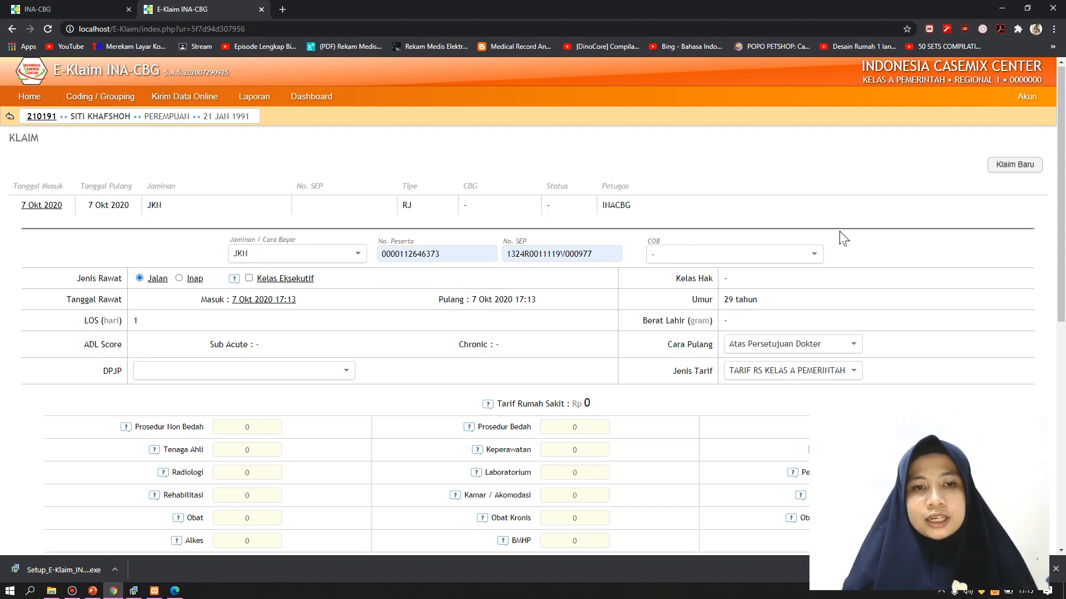
{"action": "left_click", "coordinate": [815, 256]}
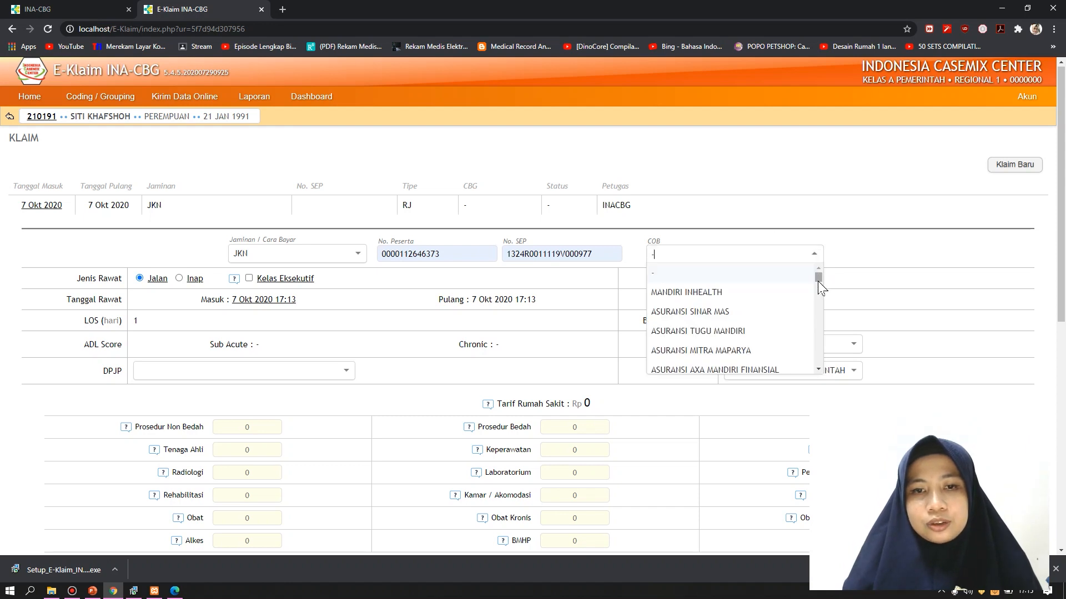
{"action": "left_click_drag", "start_coordinate": [818, 282], "coordinate": [819, 252]}
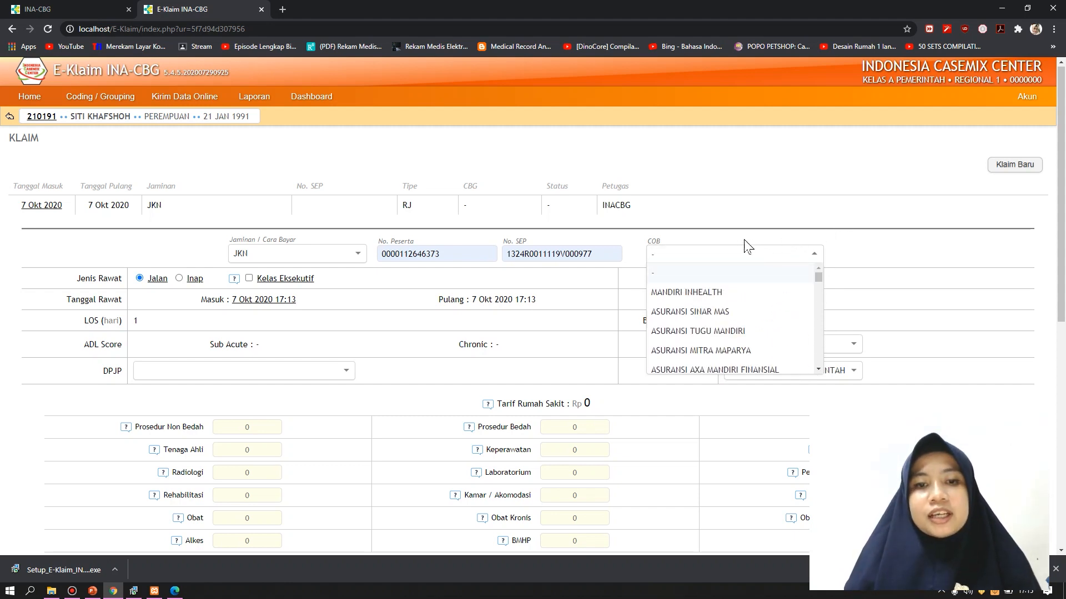
{"action": "left_click", "coordinate": [814, 256]}
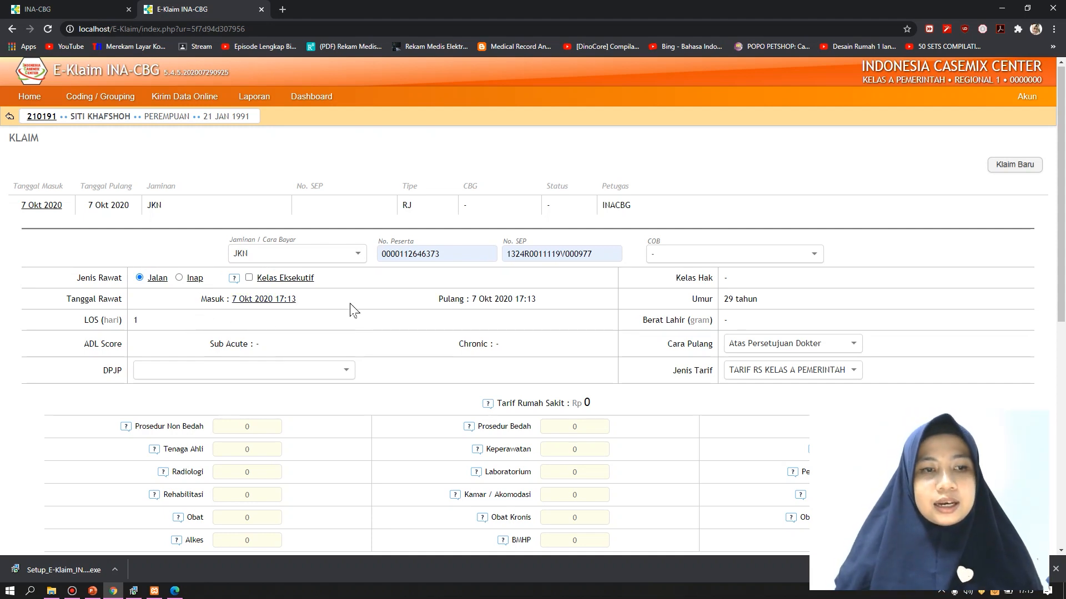
{"action": "scroll", "coordinate": [381, 320], "scroll_direction": "down", "scroll_amount": 1}
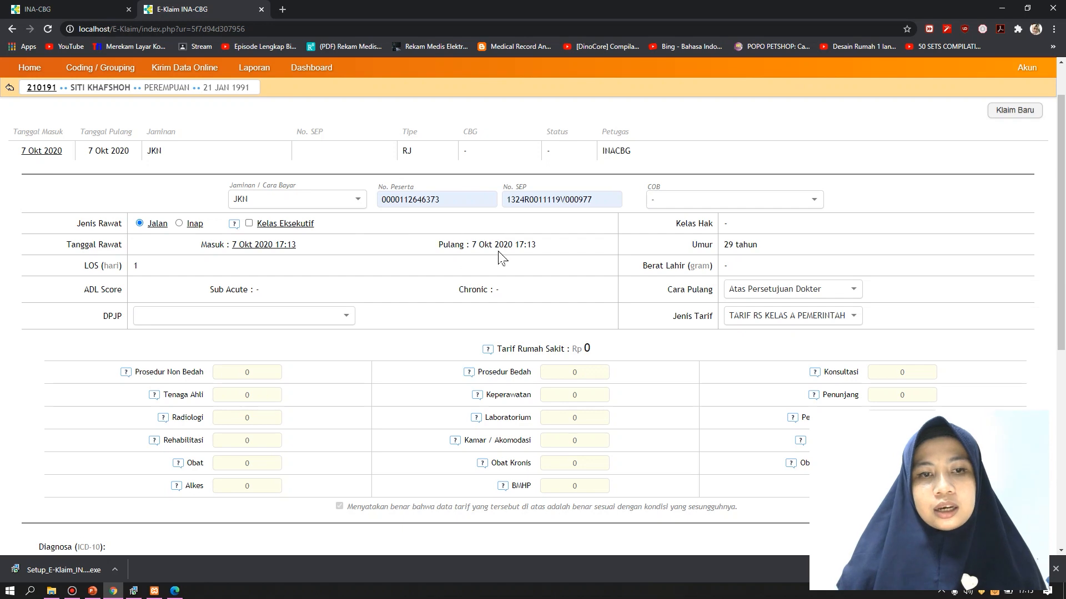
{"action": "left_click", "coordinate": [263, 245]}
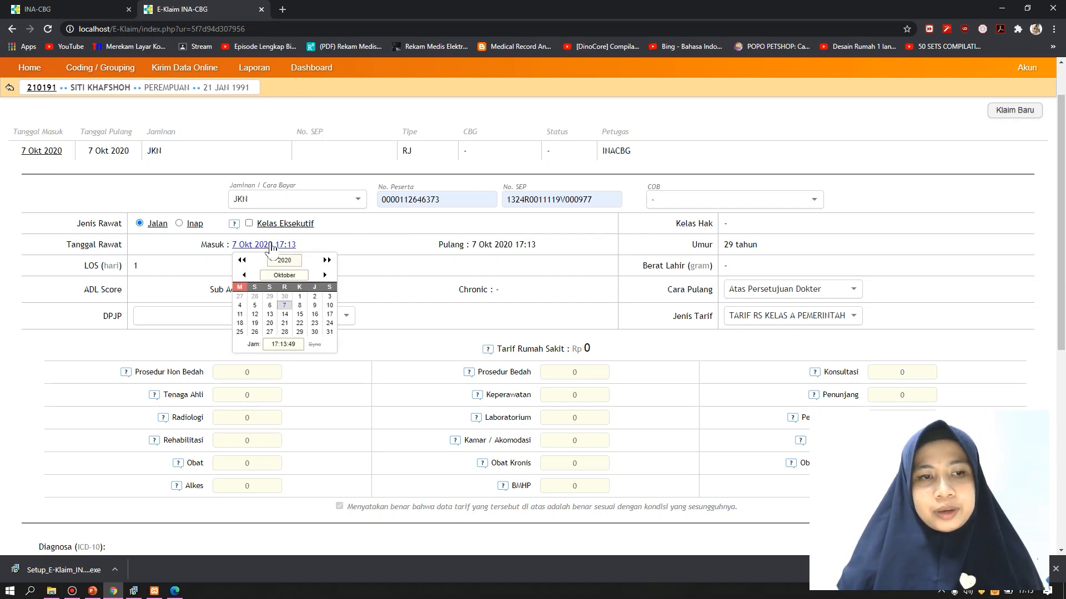
{"action": "left_click", "coordinate": [269, 245]}
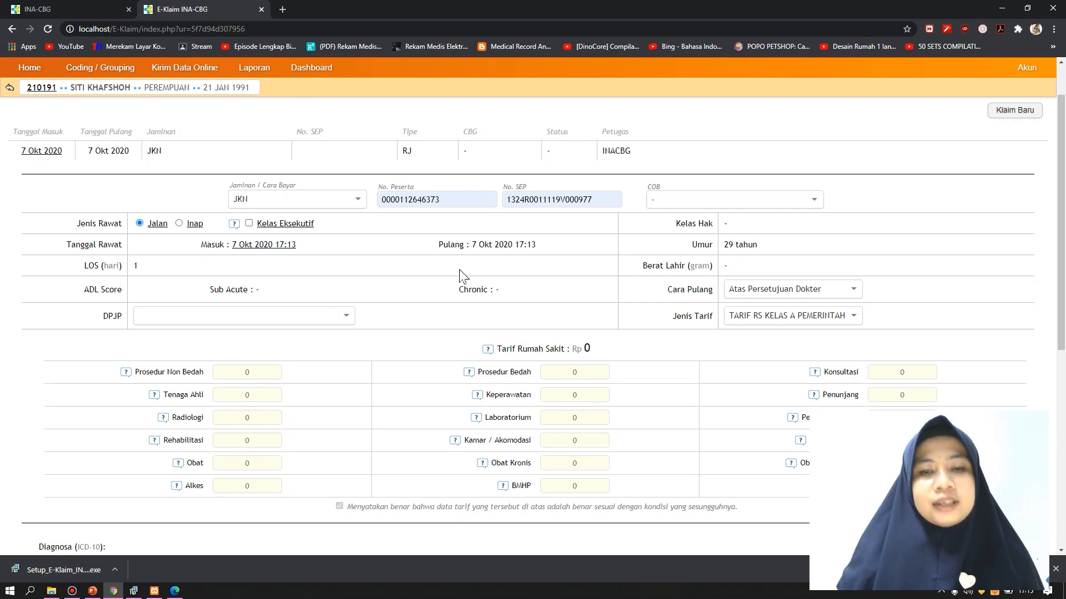
{"action": "left_click", "coordinate": [329, 323]}
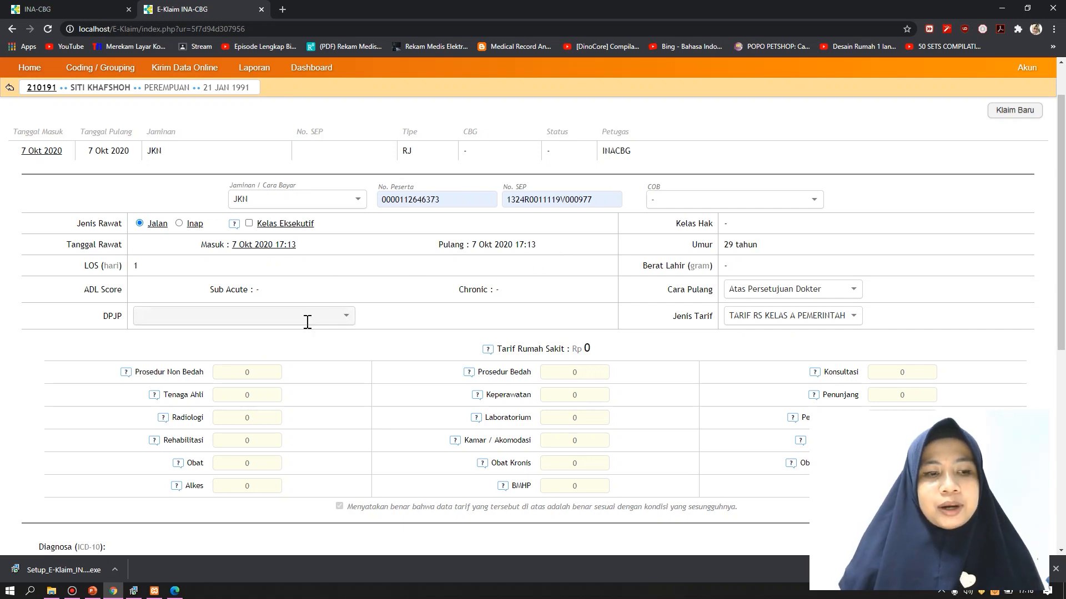
{"action": "left_click", "coordinate": [92, 590]}
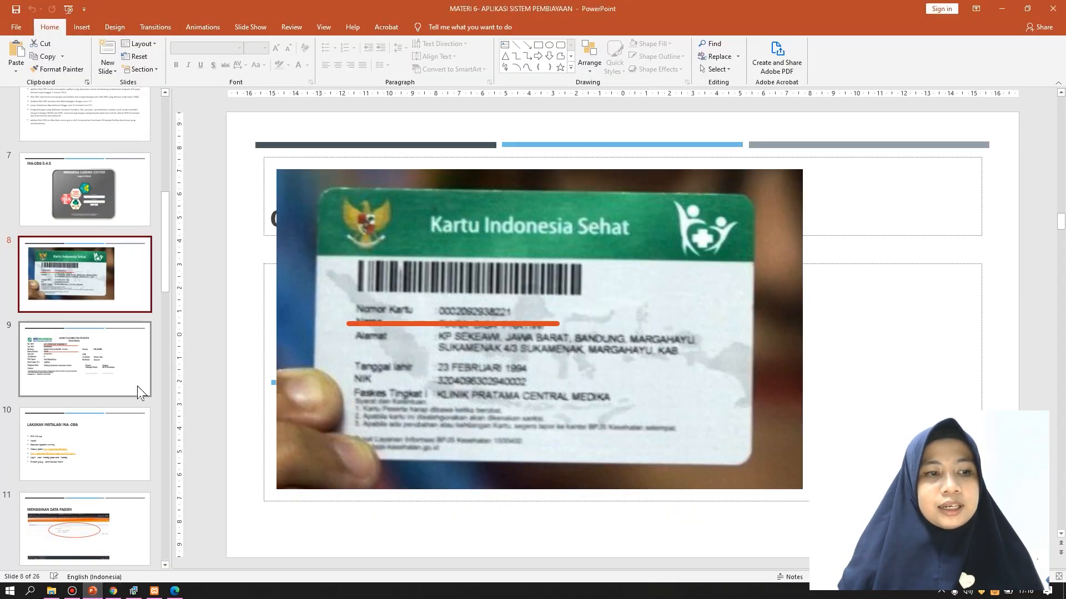
{"action": "scroll", "coordinate": [117, 423], "scroll_direction": "down", "scroll_amount": 5}
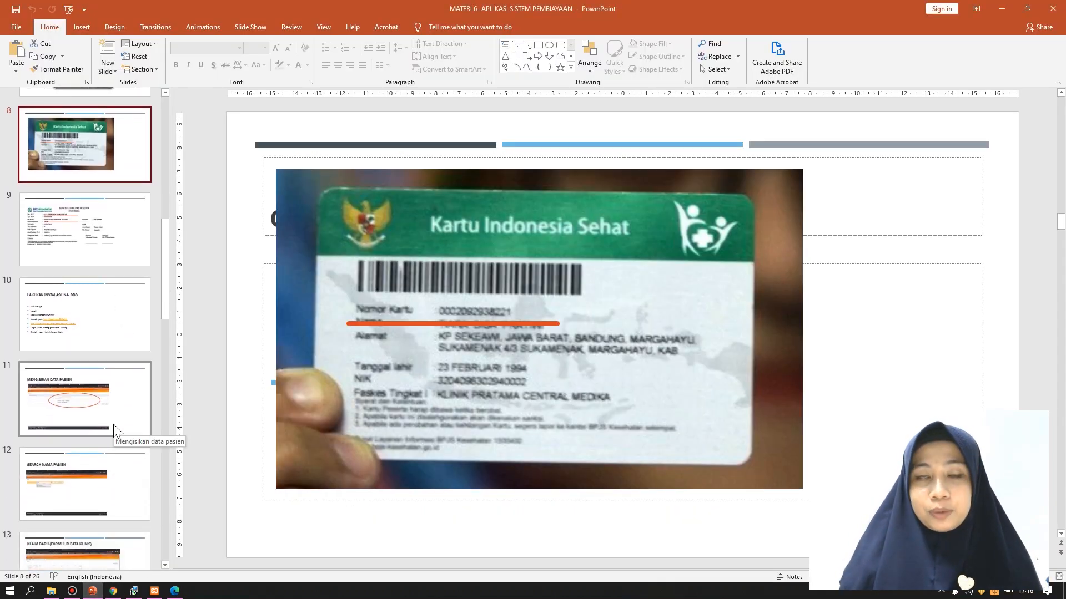
{"action": "scroll", "coordinate": [79, 498], "scroll_direction": "down", "scroll_amount": 3}
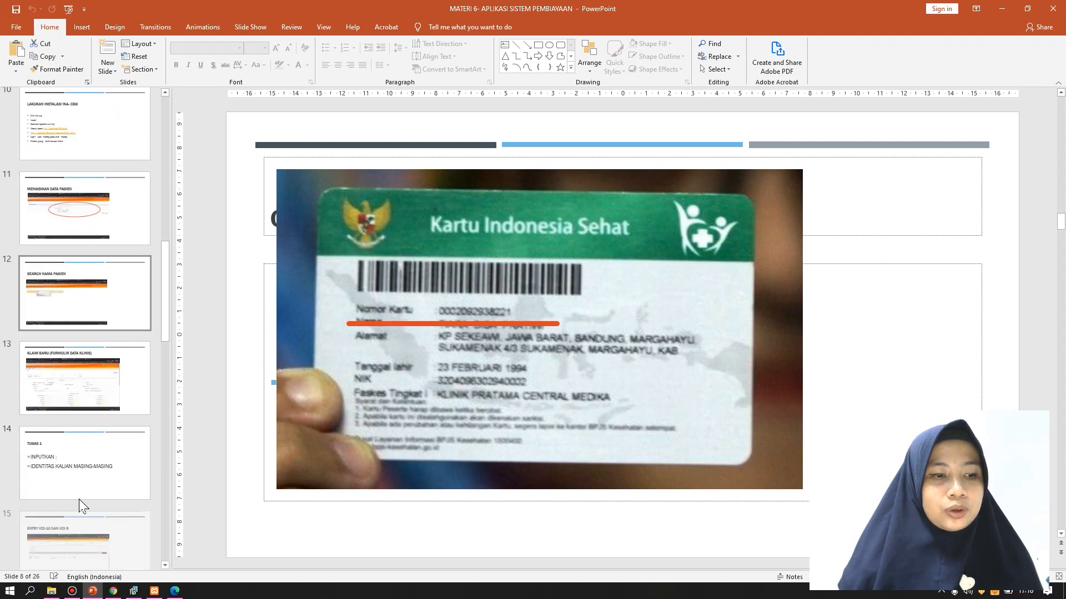
{"action": "scroll", "coordinate": [86, 389], "scroll_direction": "down", "scroll_amount": 5}
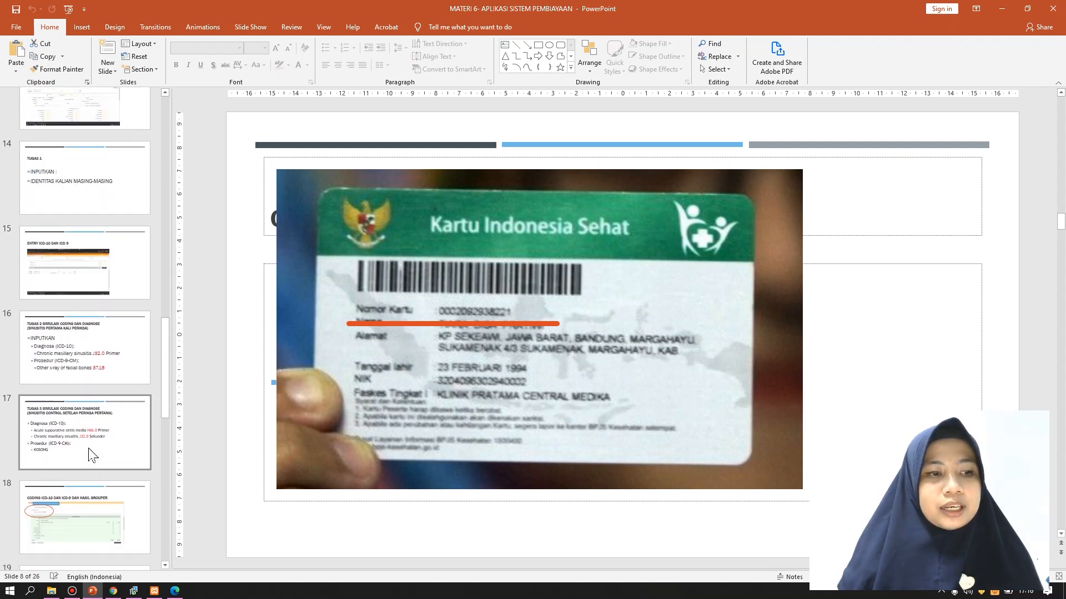
{"action": "scroll", "coordinate": [89, 444], "scroll_direction": "down", "scroll_amount": 10}
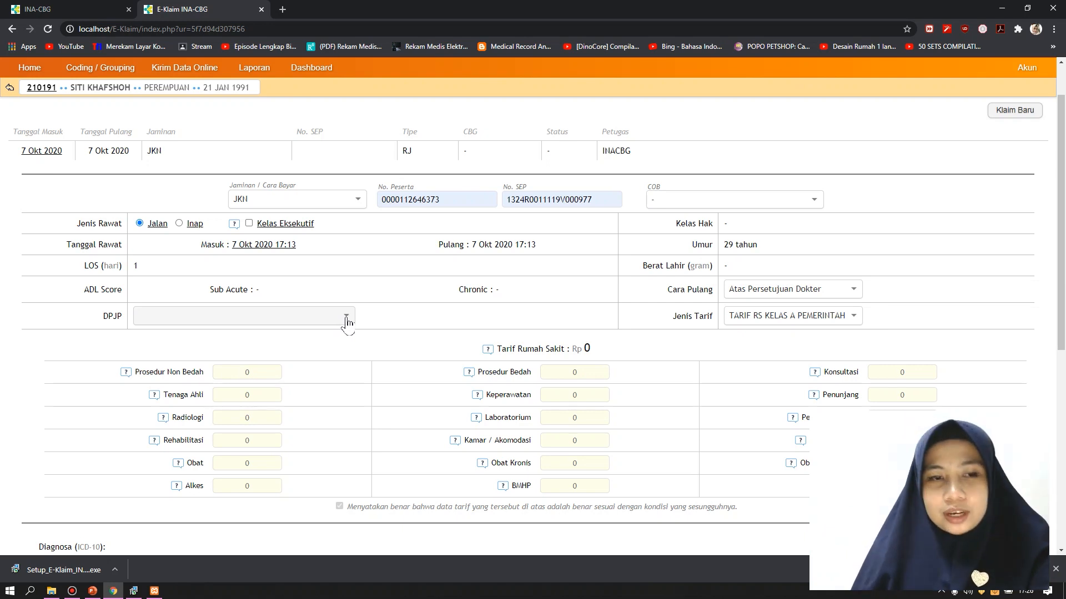
Set the ENT (Sp.THT) specialist as the claim's attending doctor (DPJP)
{"action": "left_click", "coordinate": [346, 320]}
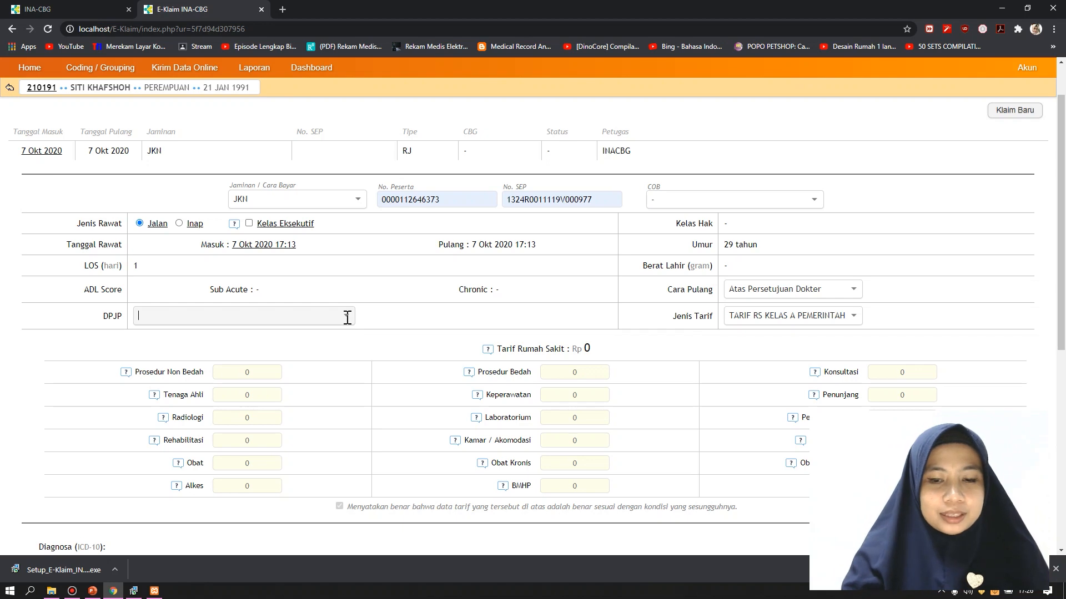
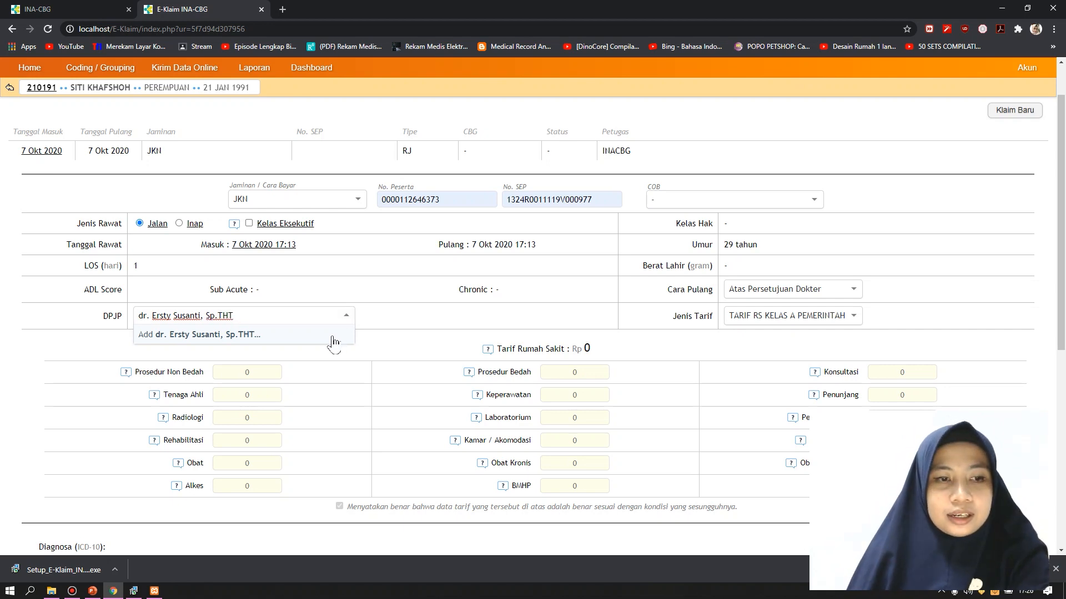
{"action": "left_click", "coordinate": [334, 342]}
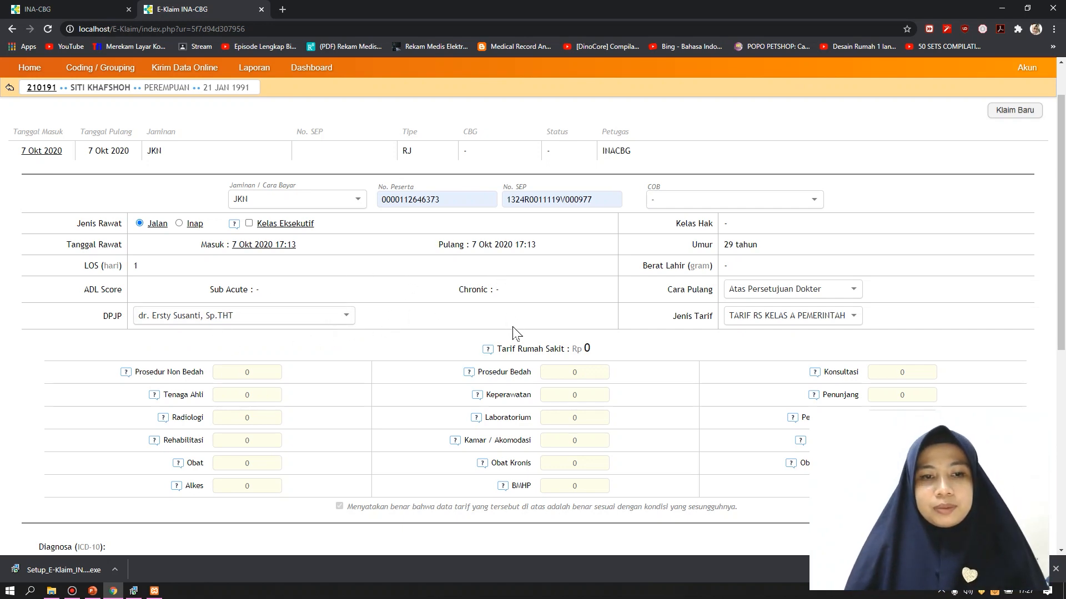
Scroll to Tarif Rumah Sakit and point out the total, still at Rp 0
{"action": "scroll", "coordinate": [361, 356], "scroll_direction": "down", "scroll_amount": 1}
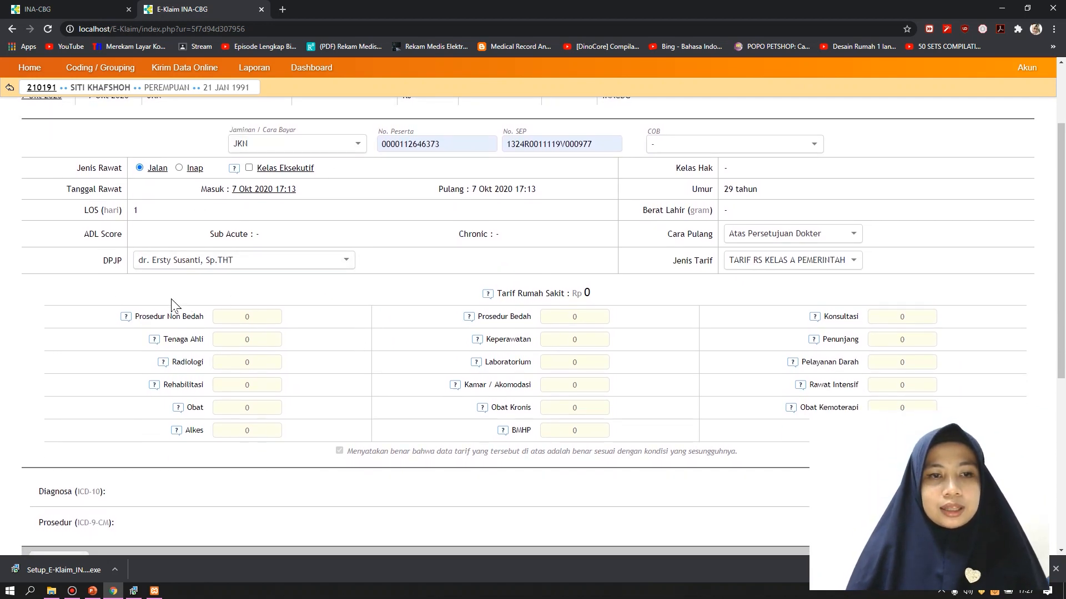
{"action": "left_click_drag", "start_coordinate": [480, 295], "coordinate": [614, 300]}
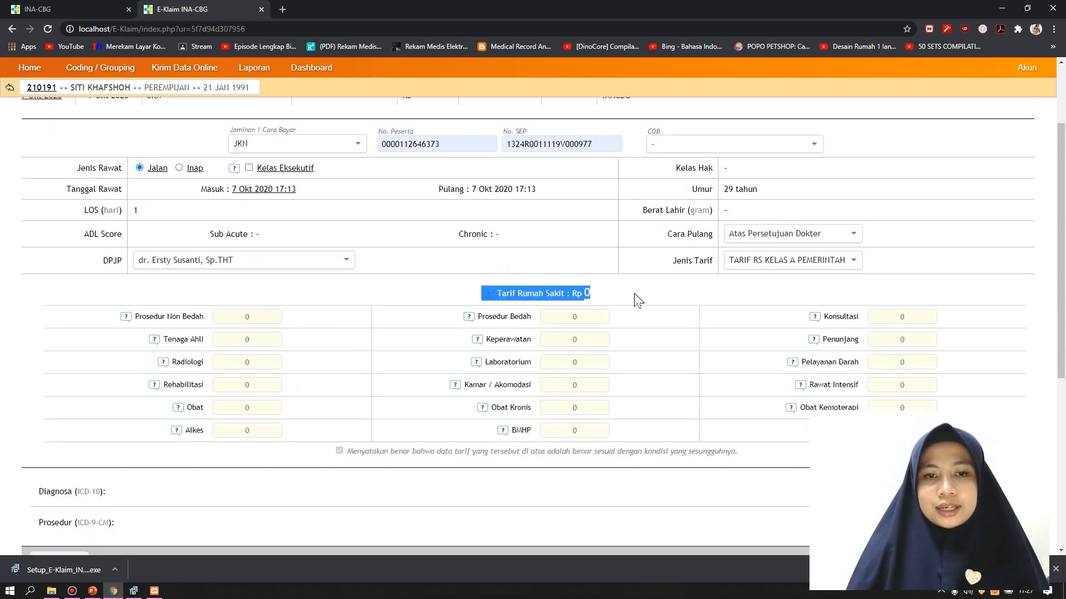
{"action": "left_click", "coordinate": [637, 296]}
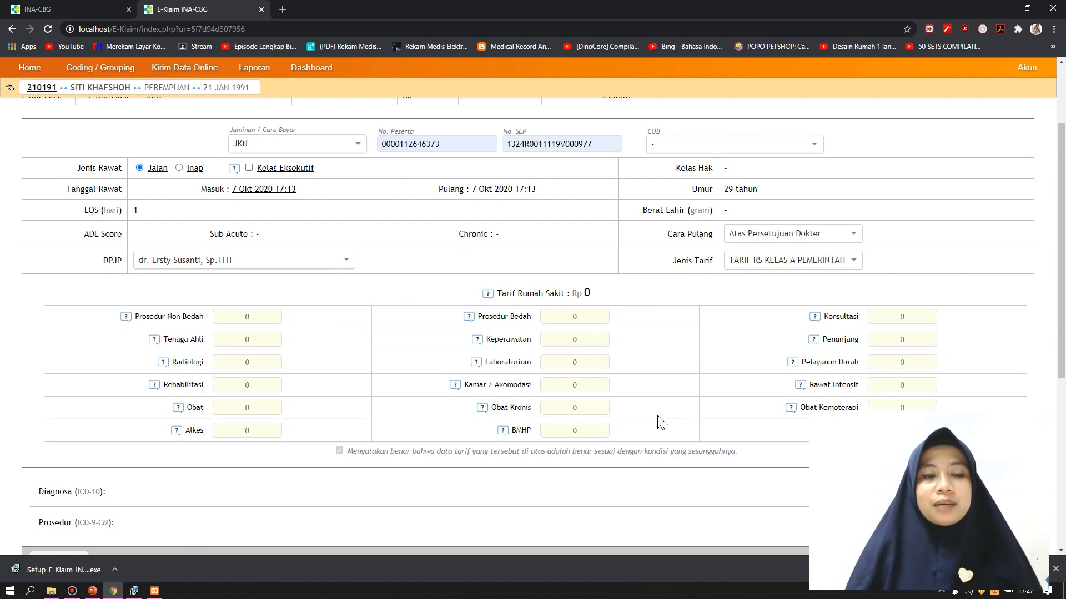
{"action": "left_click", "coordinate": [91, 591]}
Open slide 19, 'MENGISIKAN COSTING TINDAKAN DAN OBAT', listing Radiologi 84.000 and Kamar/Akomodasi 25.000
{"action": "scroll", "coordinate": [83, 461], "scroll_direction": "down", "scroll_amount": 5}
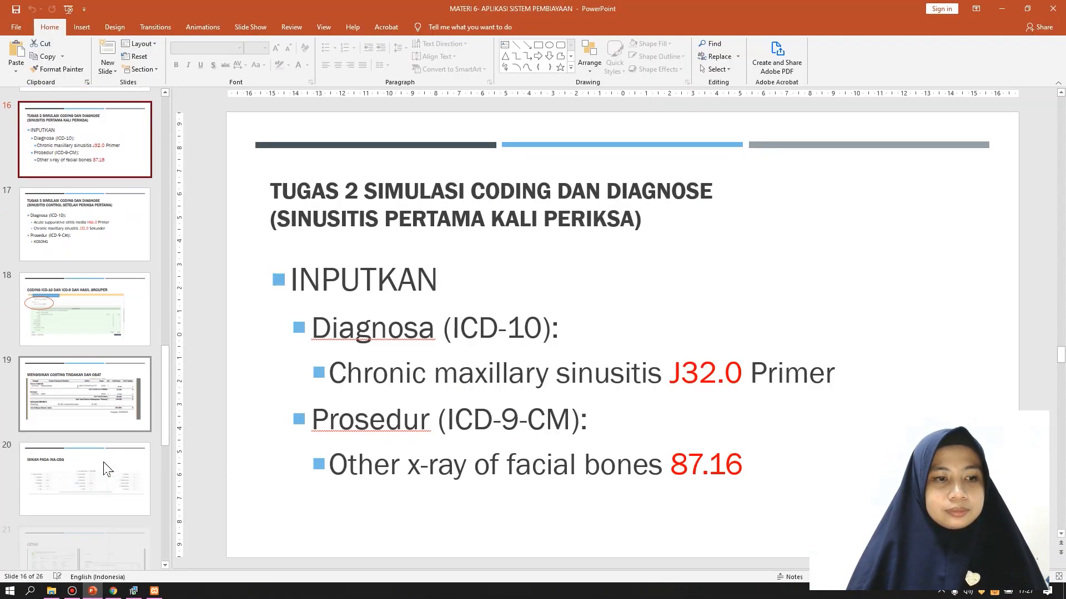
{"action": "scroll", "coordinate": [106, 469], "scroll_direction": "down", "scroll_amount": 2}
{"action": "left_click", "coordinate": [103, 322]}
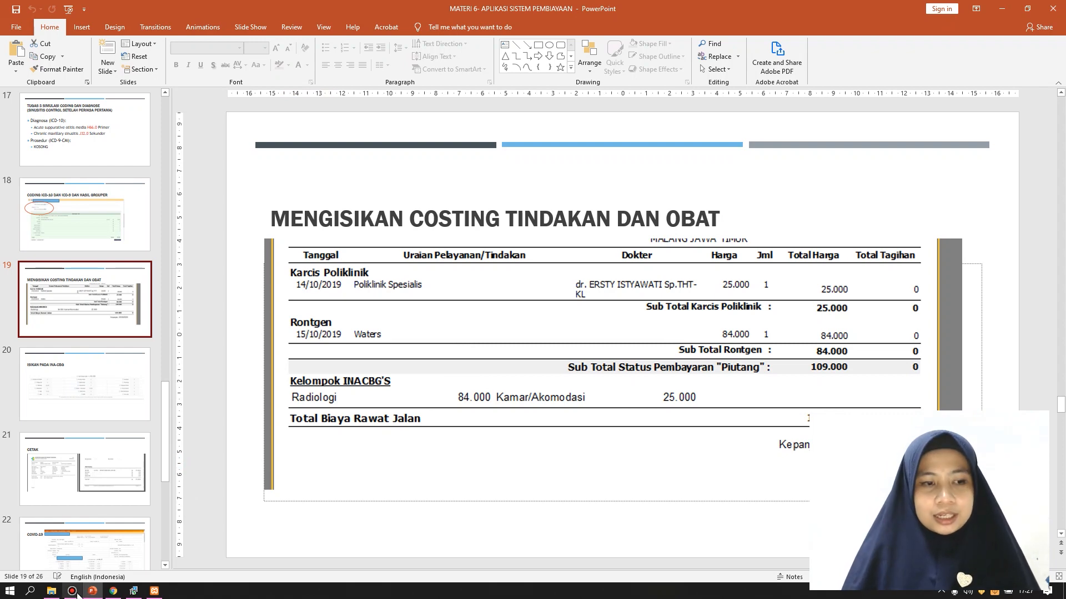
Enter Radiologi 84,000 and Kamar / Akomodasi 25,000, bringing the hospital tariff to Rp 109,000
{"action": "left_click", "coordinate": [113, 592]}
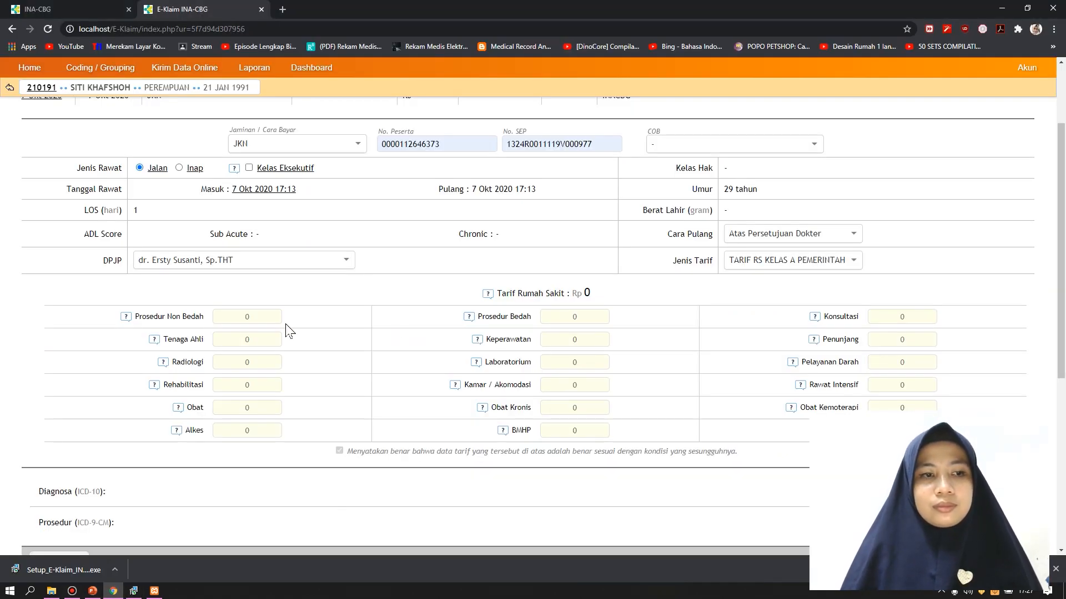
{"action": "left_click", "coordinate": [262, 364]}
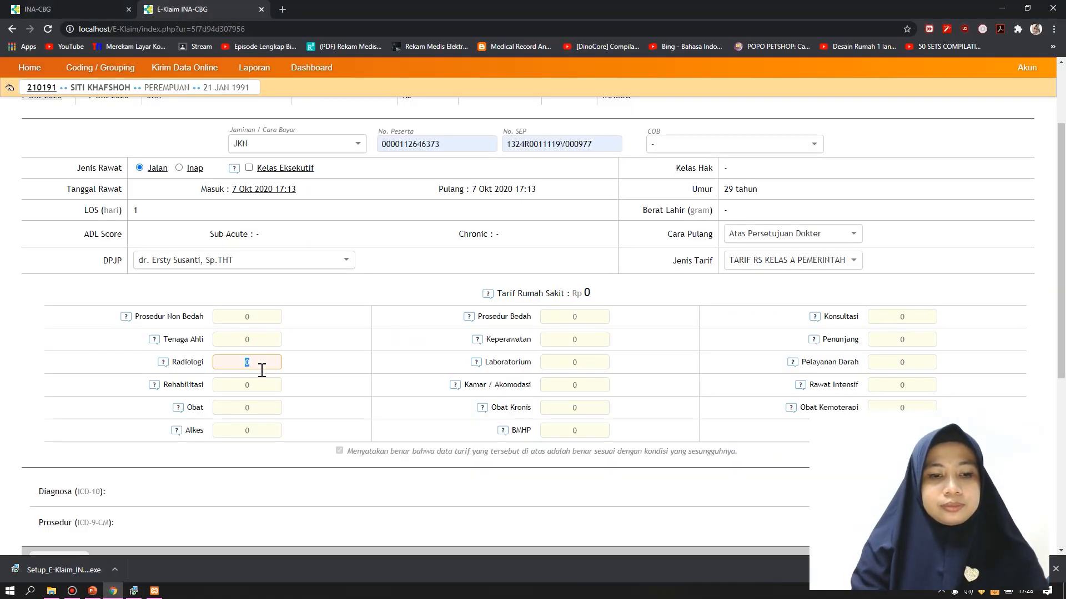
{"action": "type", "text": "8"}
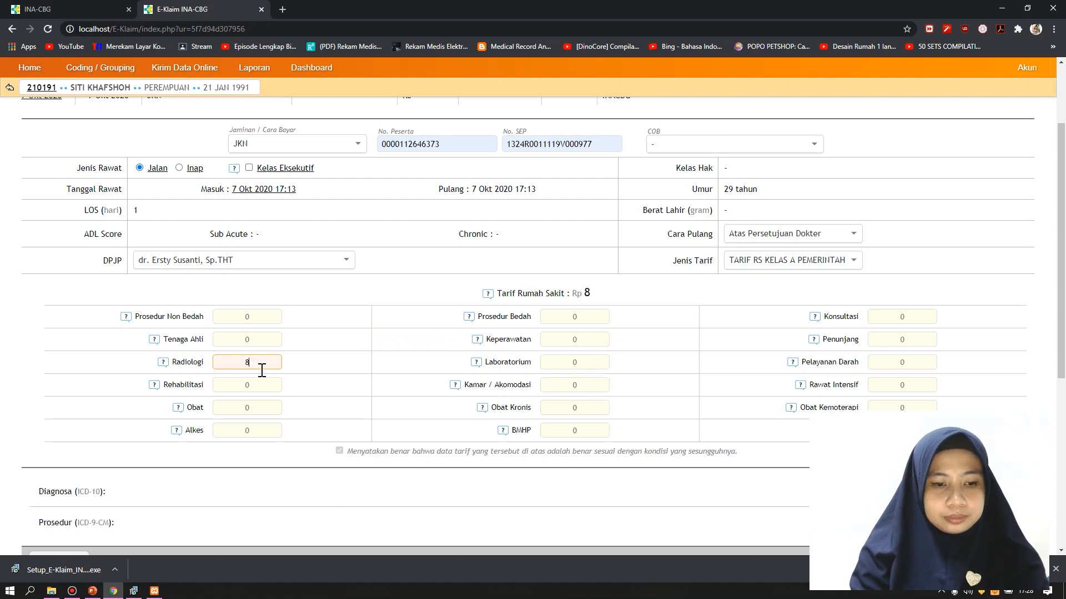
{"action": "type", "text": "4,000"}
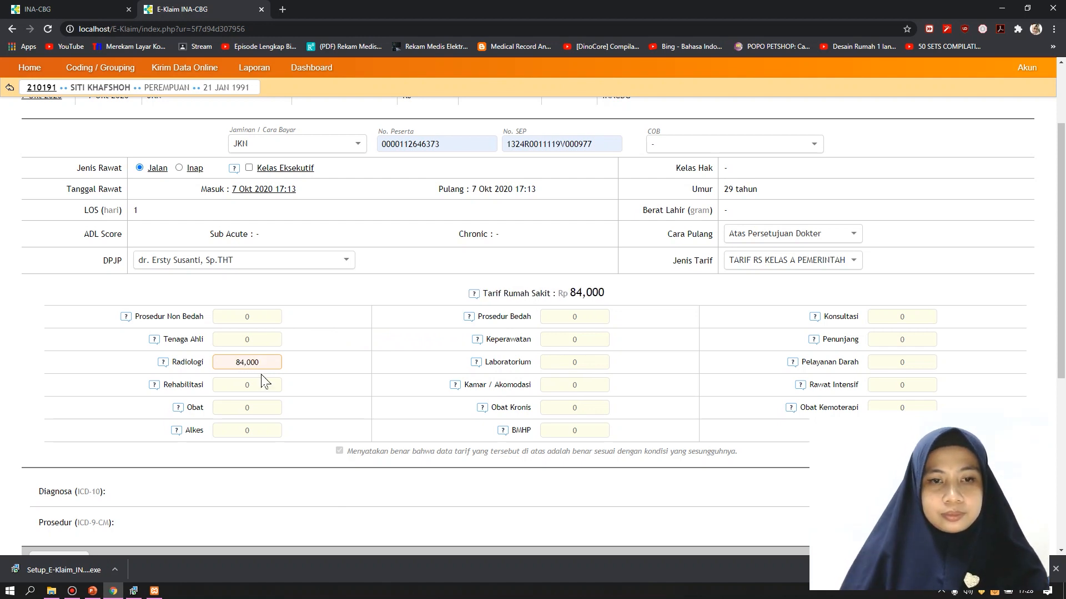
{"action": "left_click", "coordinate": [581, 387]}
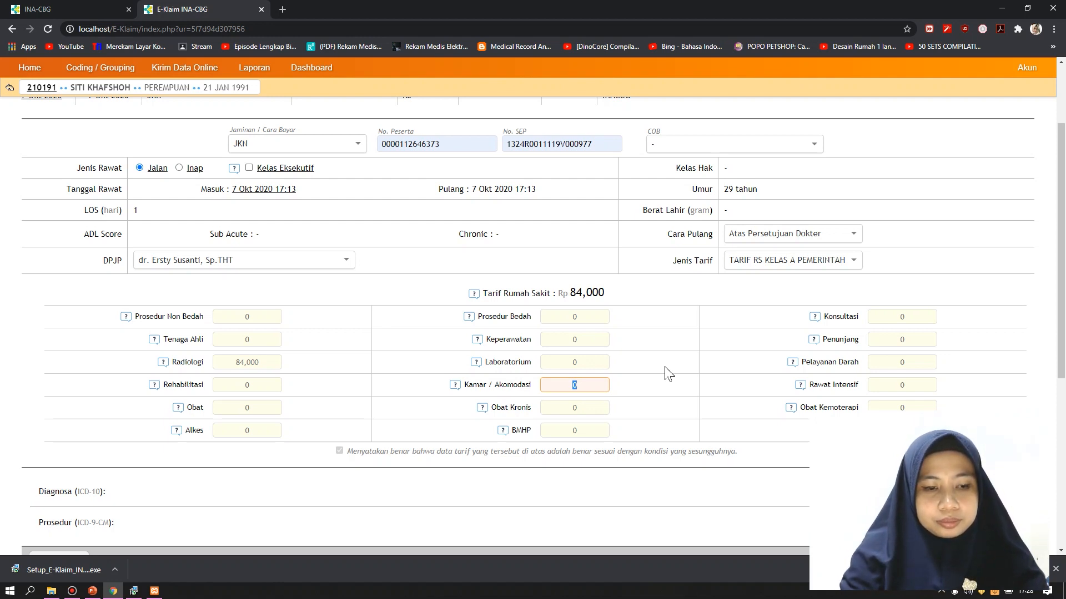
{"action": "type", "text": "5000"}
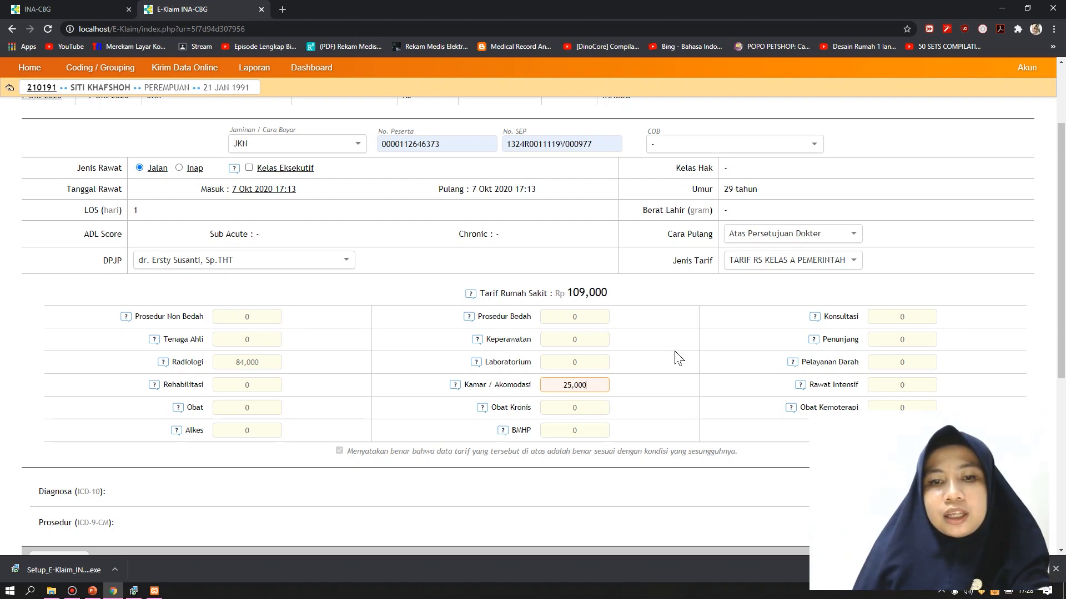
{"action": "mouse_move", "coordinate": [815, 318]}
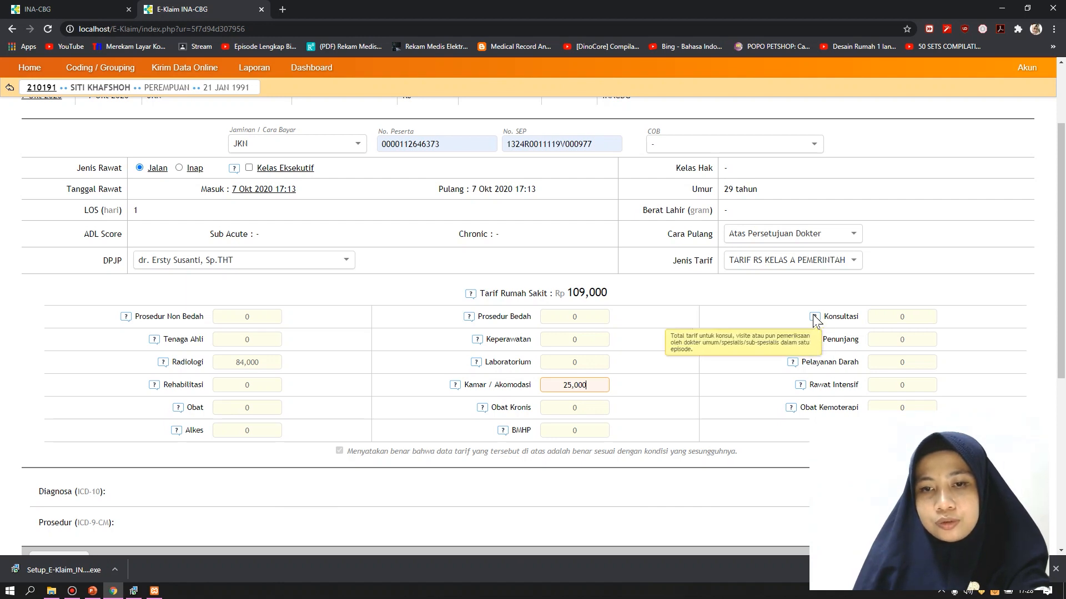
{"action": "mouse_move", "coordinate": [814, 344]}
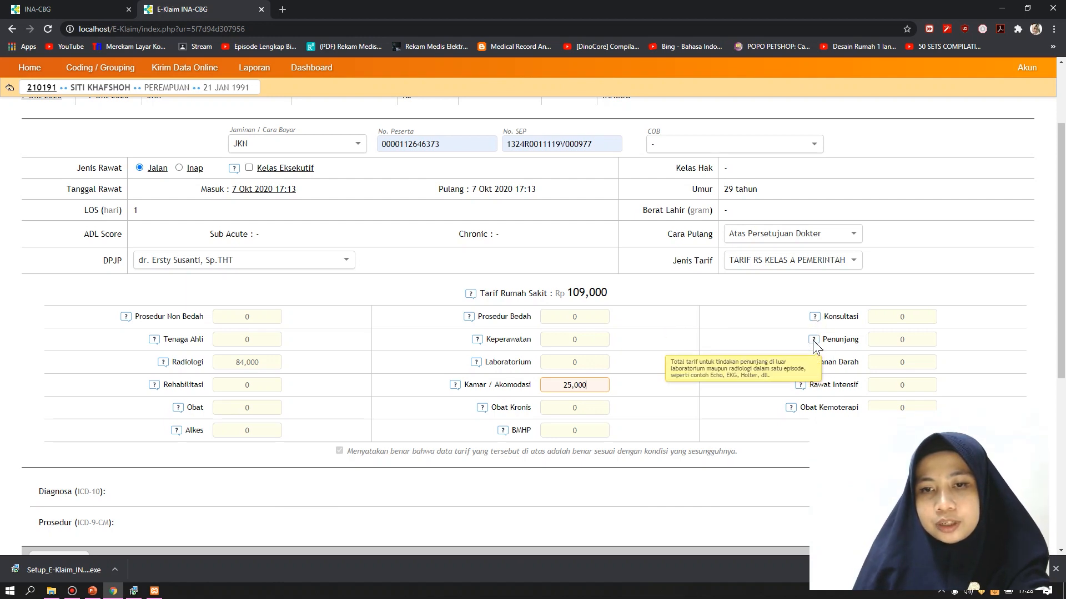
{"action": "mouse_move", "coordinate": [795, 364]}
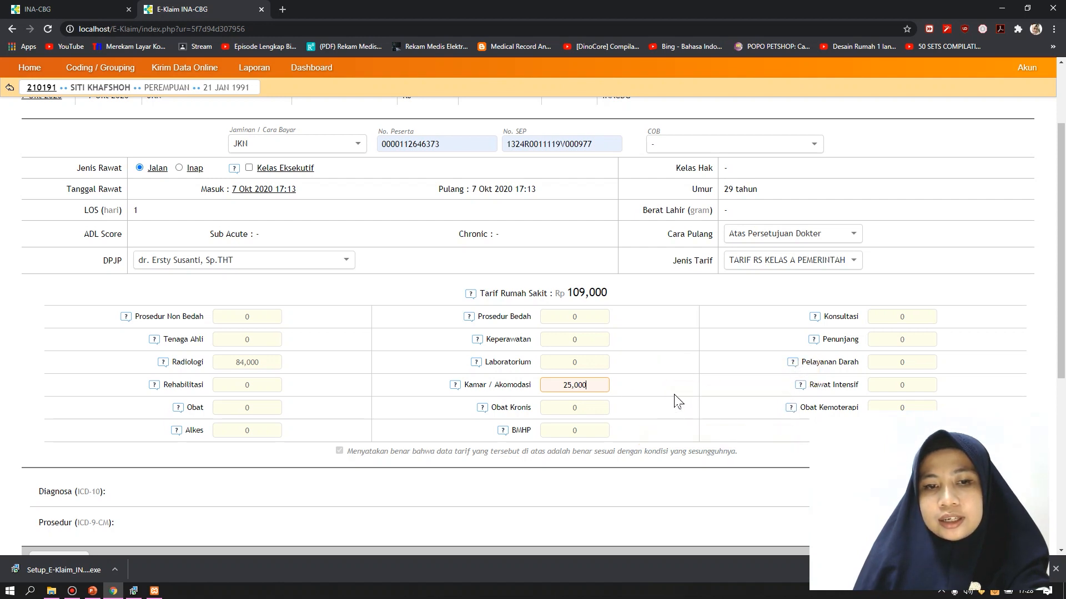
{"action": "left_click_drag", "start_coordinate": [548, 389], "coordinate": [584, 391]}
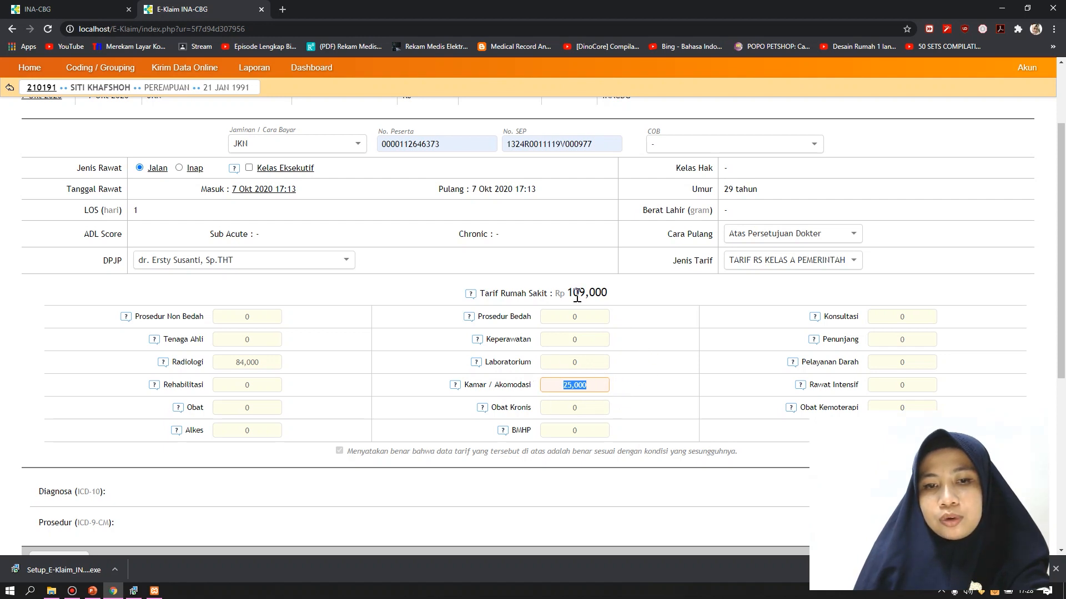
{"action": "left_click", "coordinate": [695, 355]}
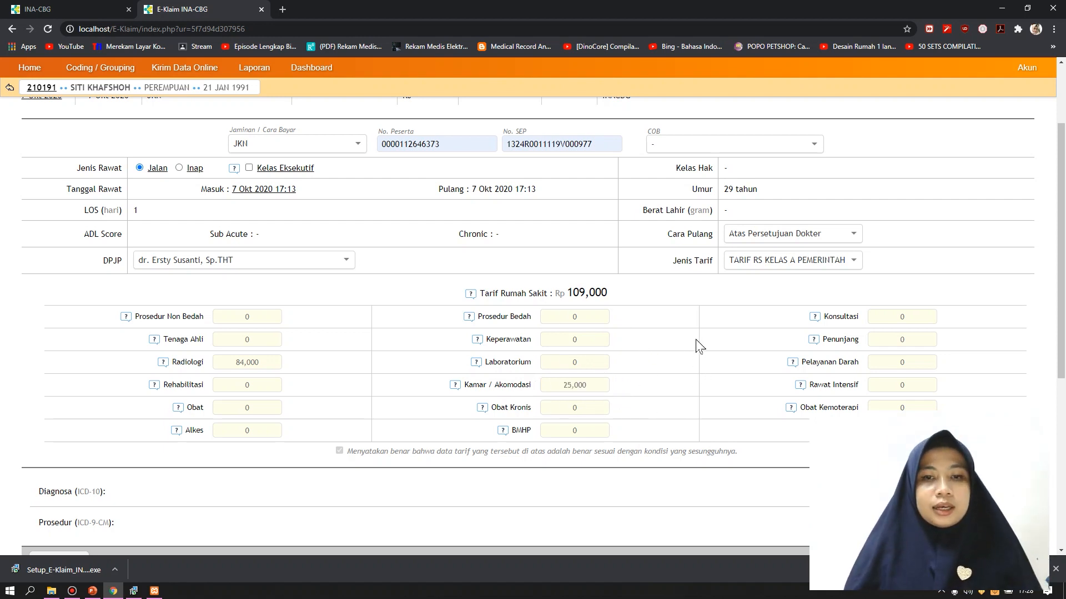
{"action": "scroll", "coordinate": [701, 347], "scroll_direction": "down", "scroll_amount": 1}
{"action": "scroll", "coordinate": [699, 345], "scroll_direction": "down", "scroll_amount": 3}
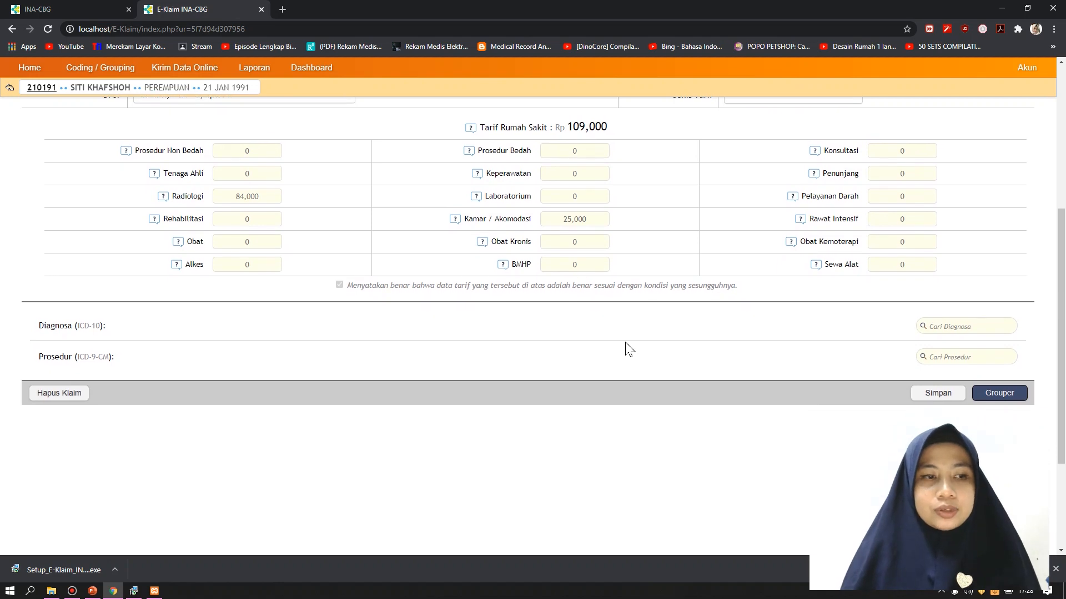
Go to slide 16 and highlight the diagnosis Chronic maxillary sinusitis J32.0 Primer
{"action": "left_click", "coordinate": [92, 591]}
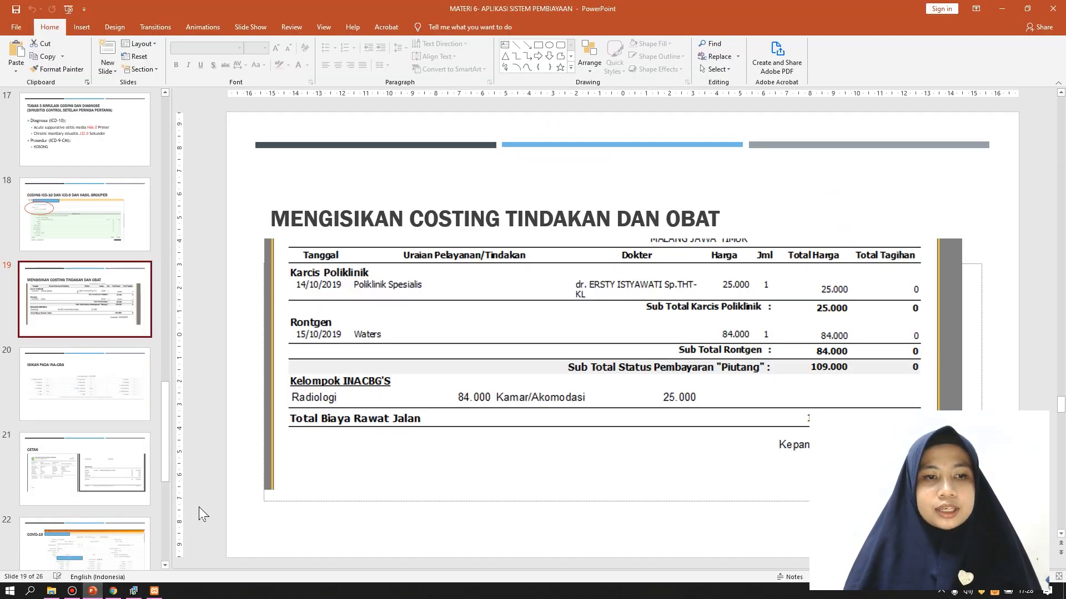
{"action": "left_click_drag", "start_coordinate": [167, 412], "coordinate": [167, 358]}
{"action": "left_click", "coordinate": [112, 304]}
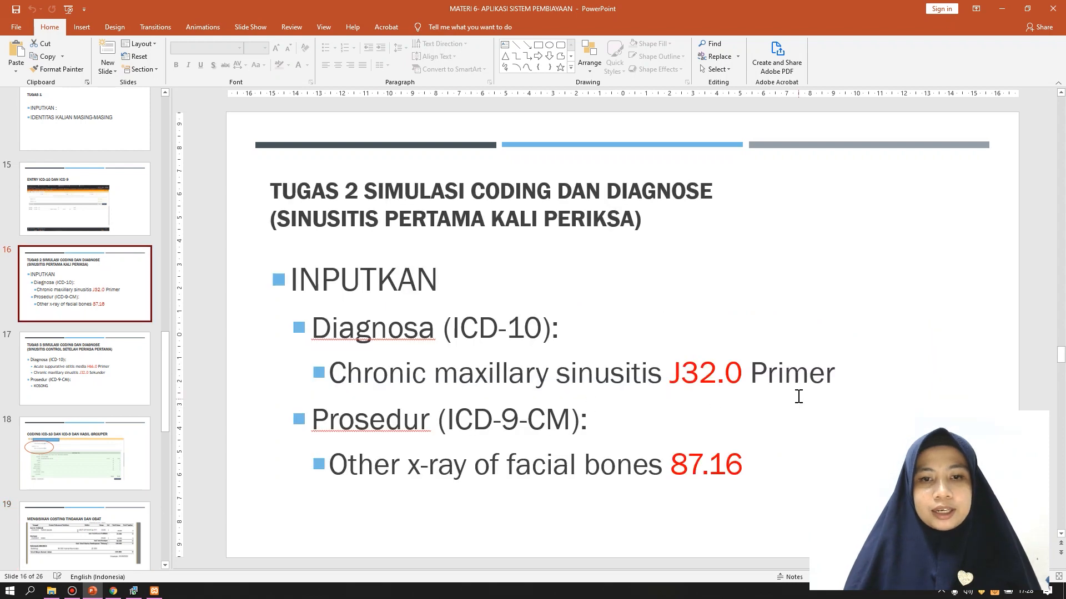
{"action": "left_click", "coordinate": [333, 381]}
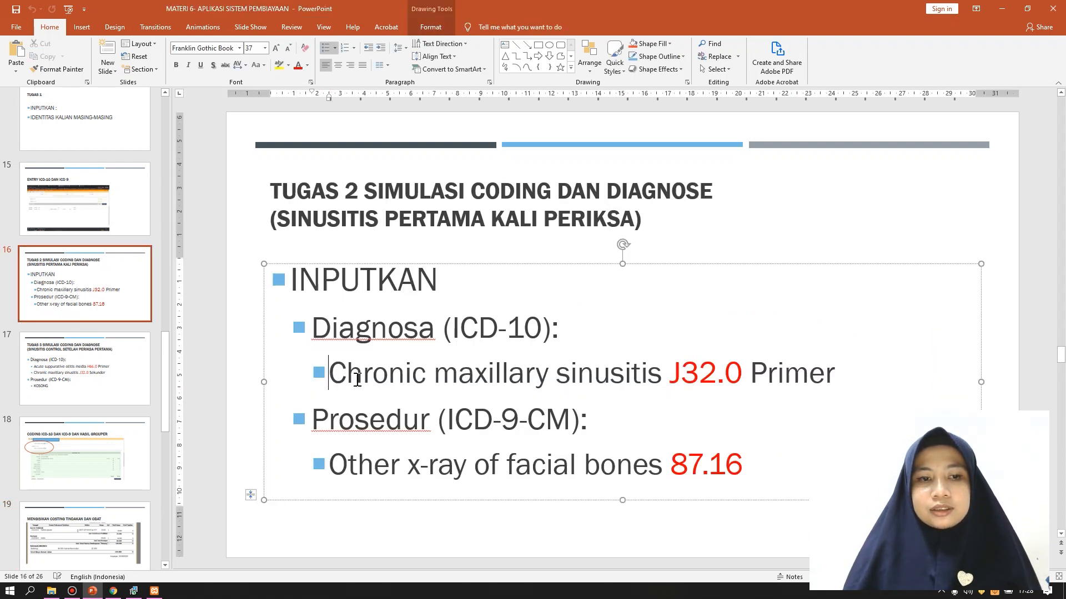
{"action": "left_click_drag", "start_coordinate": [333, 381], "coordinate": [555, 380]}
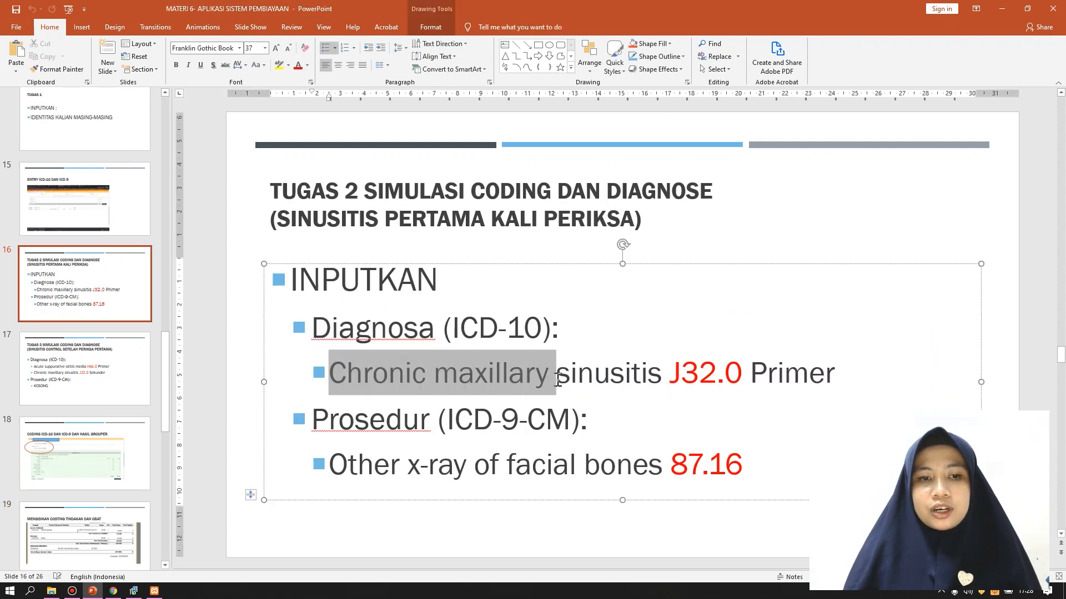
{"action": "left_click", "coordinate": [687, 401]}
{"action": "left_click_drag", "start_coordinate": [883, 368], "coordinate": [555, 372]}
{"action": "left_click", "coordinate": [766, 426]}
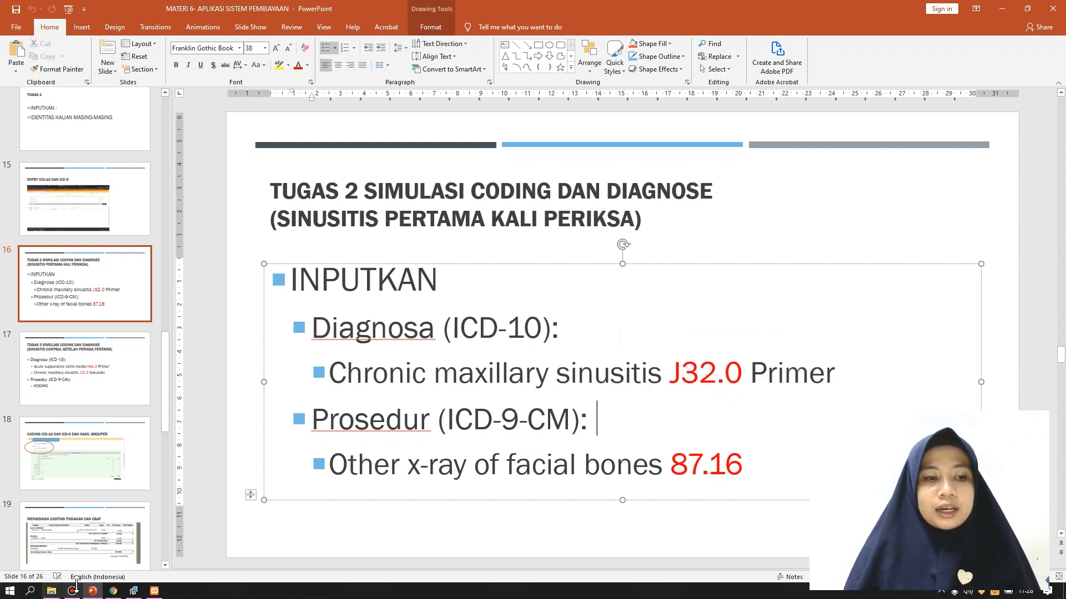
{"action": "left_click", "coordinate": [113, 591]}
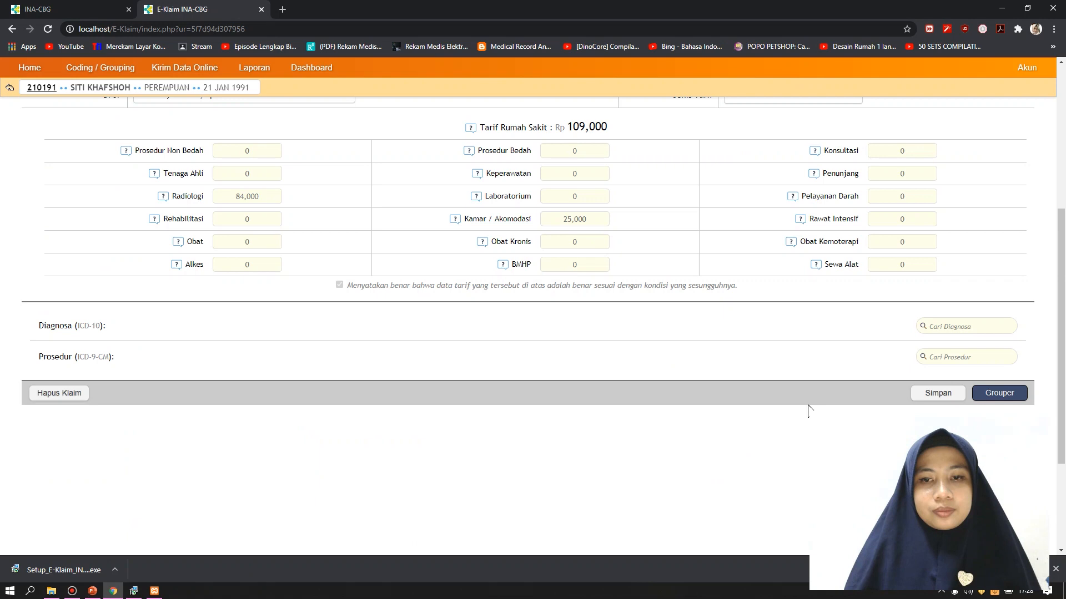
{"action": "left_click", "coordinate": [950, 326]}
{"action": "type", "text": "j32.0"}
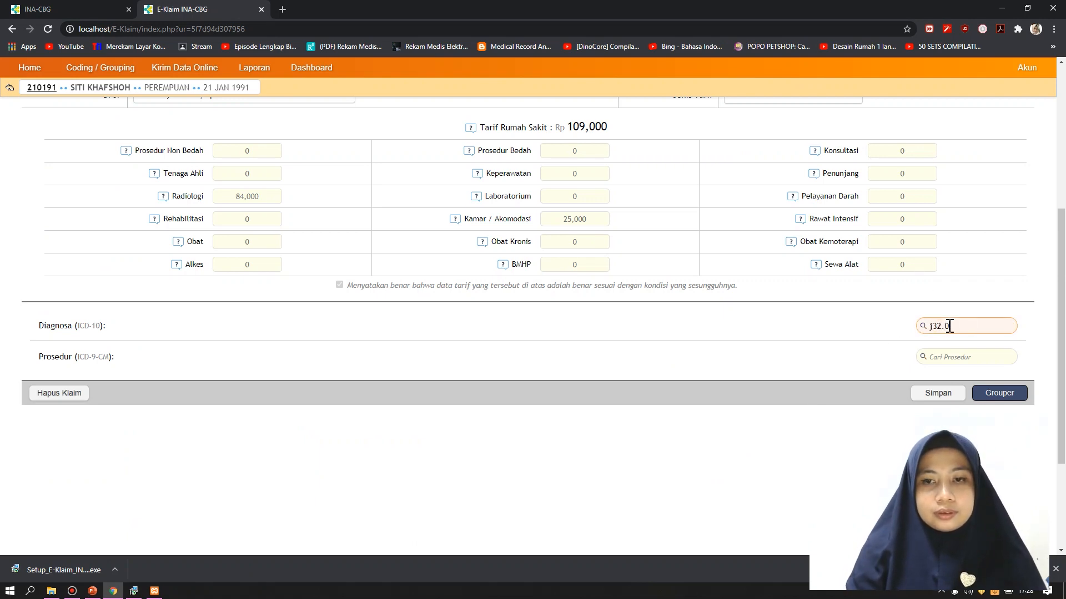
{"action": "key", "text": "Return"}
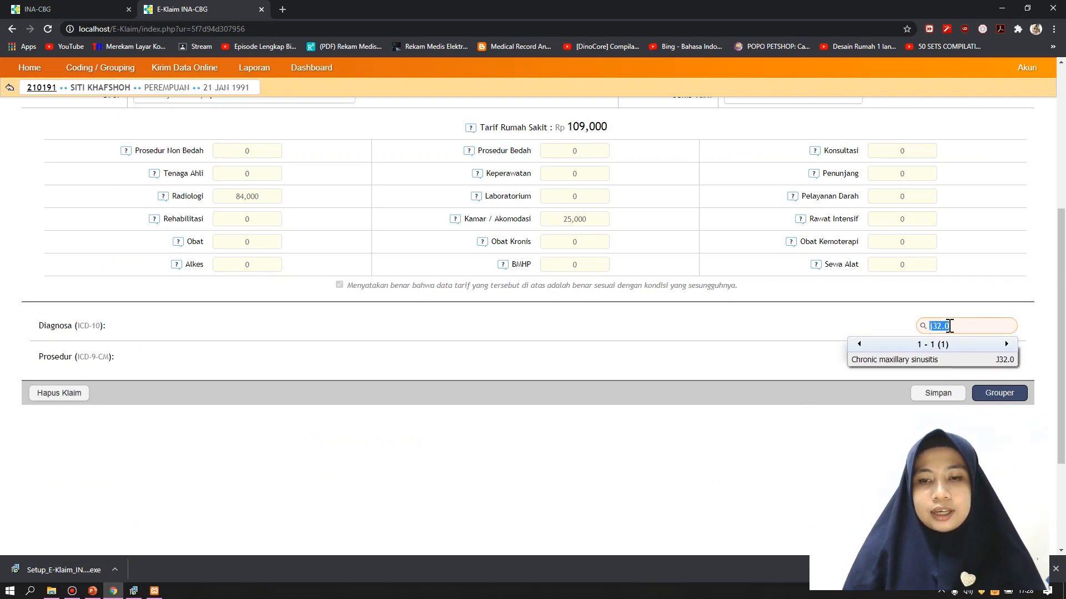
{"action": "left_click", "coordinate": [932, 362]}
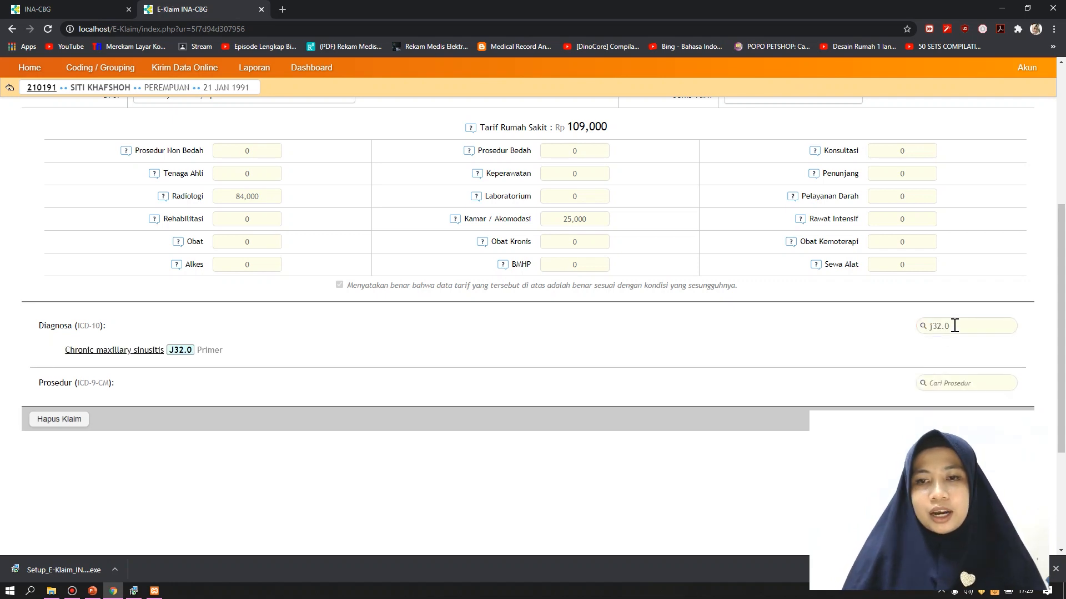
{"action": "left_click_drag", "start_coordinate": [954, 326], "coordinate": [899, 338]}
{"action": "key", "text": "BackSpace"}
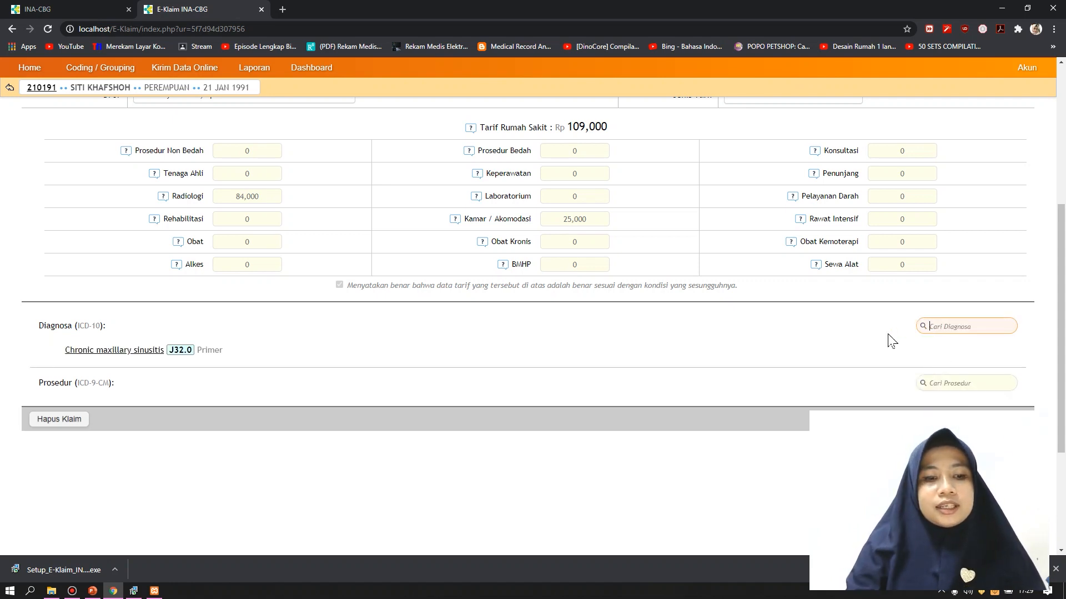
{"action": "type", "text": "append"}
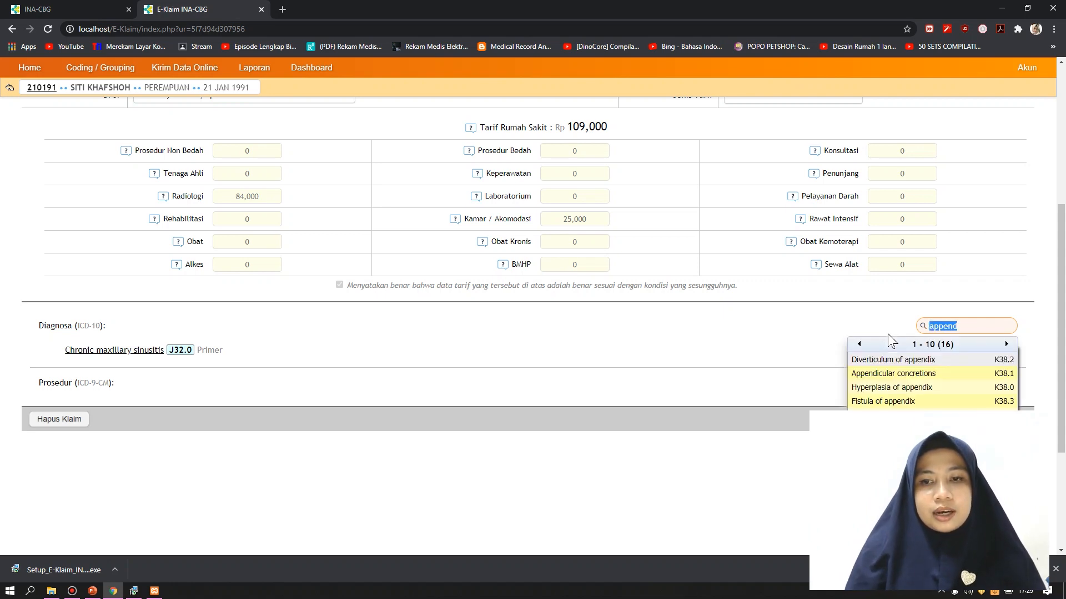
{"action": "key", "text": "BackSpace"}
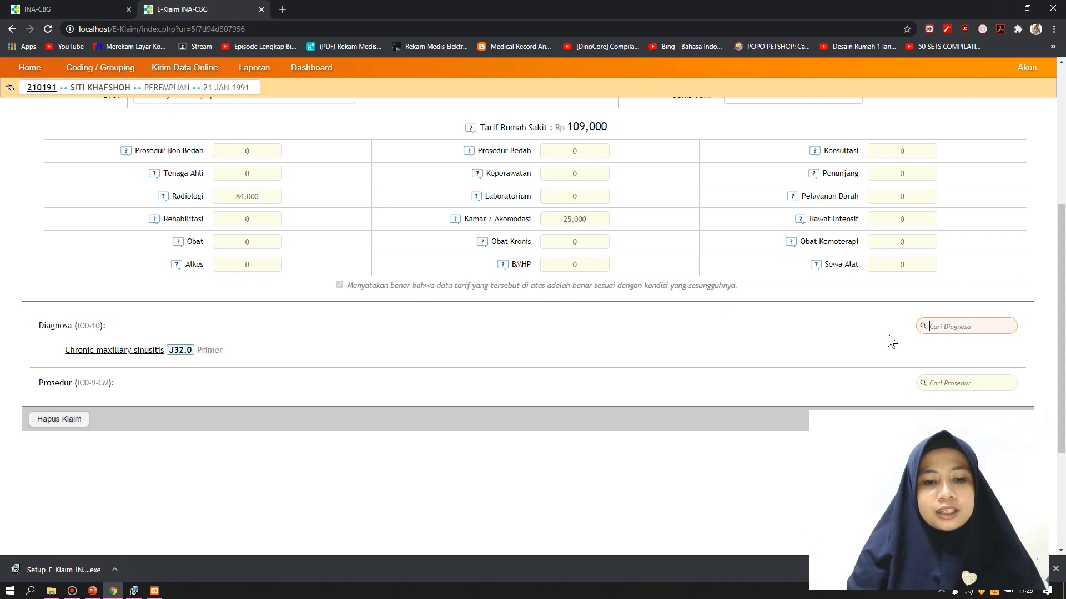
{"action": "type", "text": "hea"}
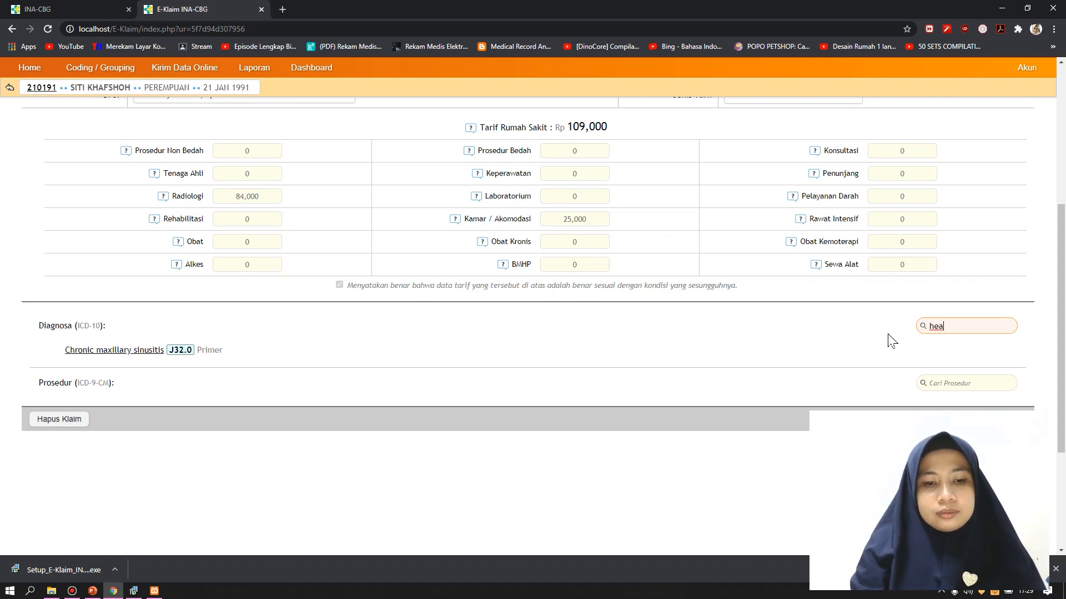
{"action": "type", "text": "rt"}
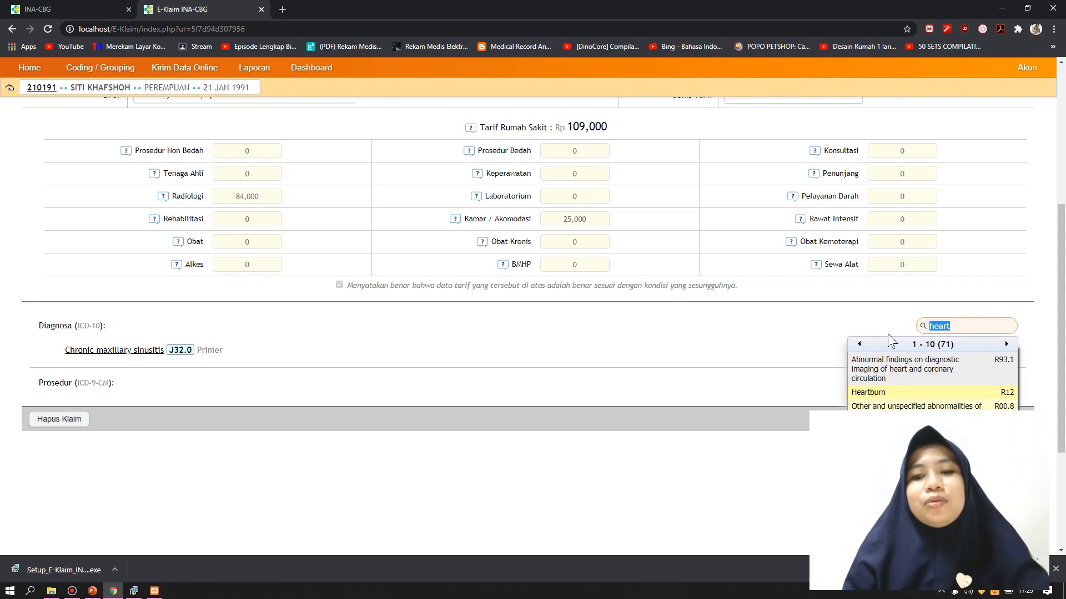
{"action": "left_click", "coordinate": [722, 350]}
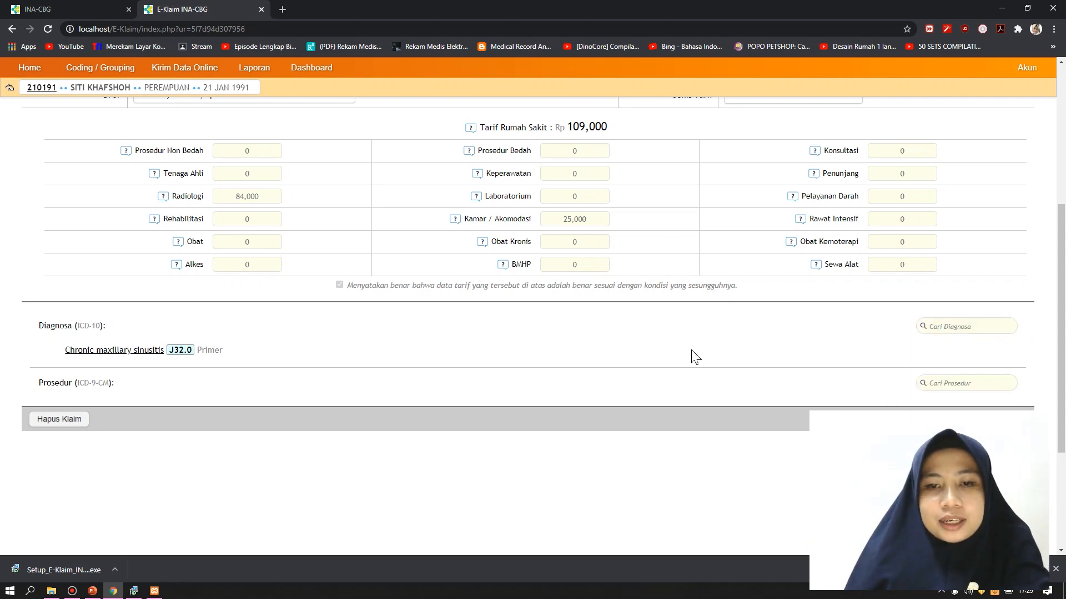
{"action": "left_click", "coordinate": [92, 591]}
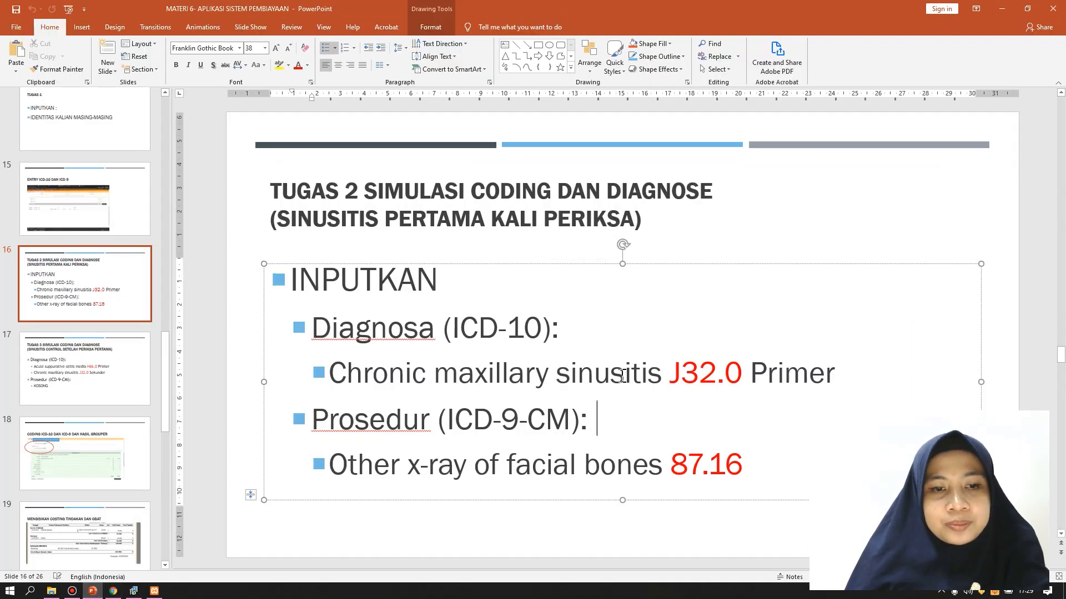
{"action": "scroll", "coordinate": [573, 439], "scroll_direction": "down", "scroll_amount": 2}
{"action": "scroll", "coordinate": [574, 438], "scroll_direction": "up", "scroll_amount": 1}
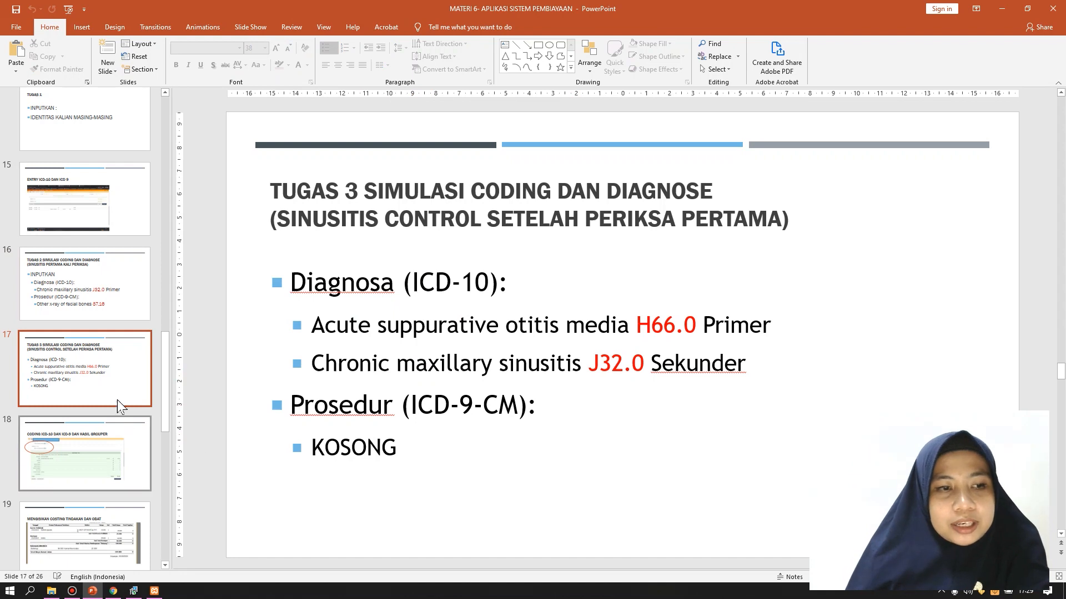
{"action": "left_click", "coordinate": [114, 385]}
{"action": "key", "text": "Up"}
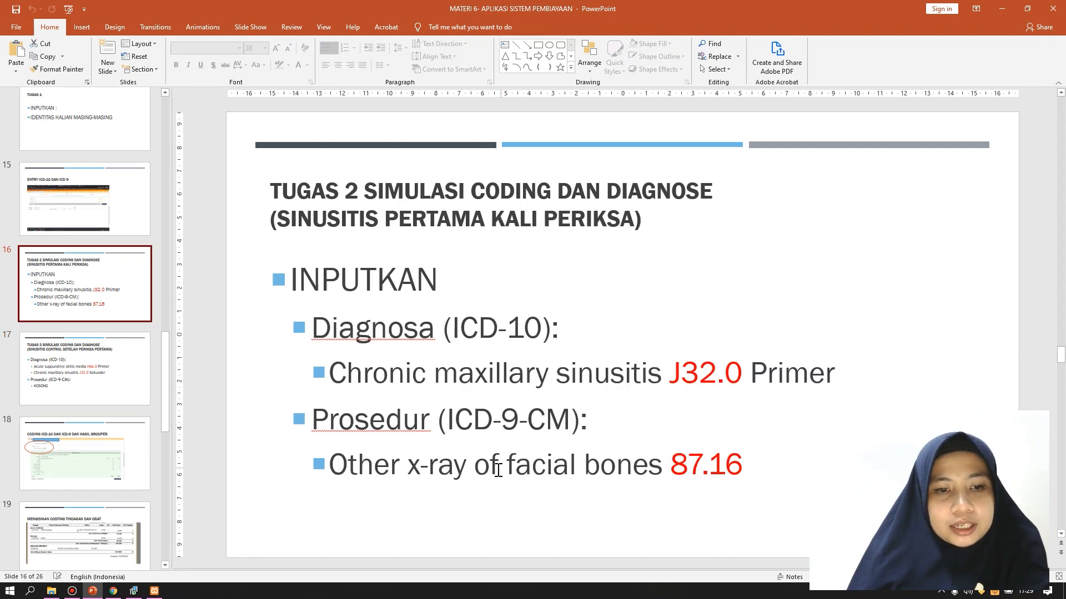
{"action": "left_click_drag", "start_coordinate": [449, 423], "coordinate": [637, 422]}
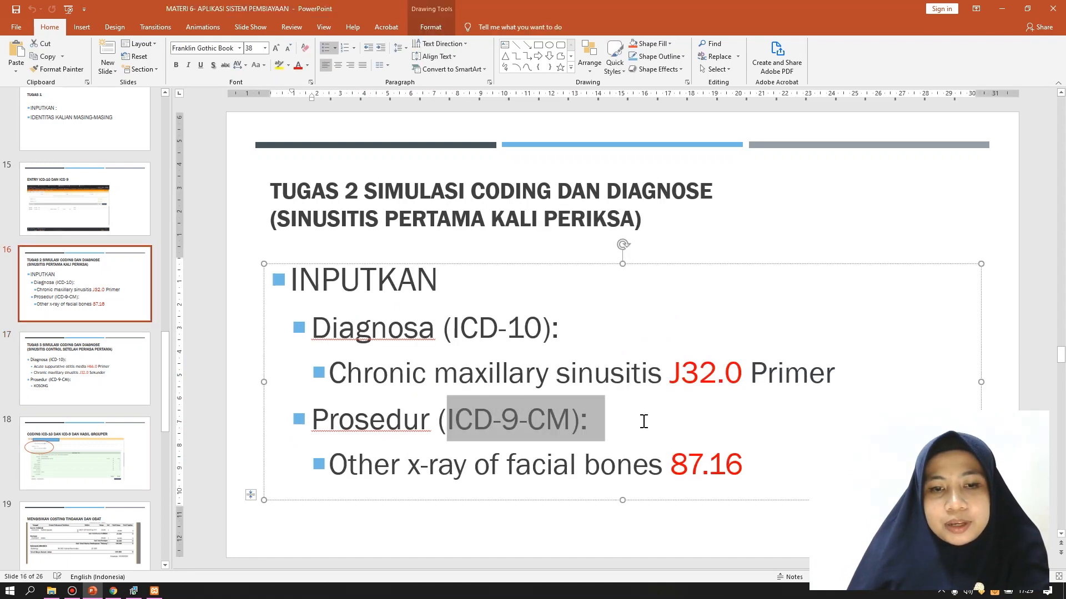
{"action": "left_click", "coordinate": [705, 428]}
{"action": "left_click", "coordinate": [754, 466]}
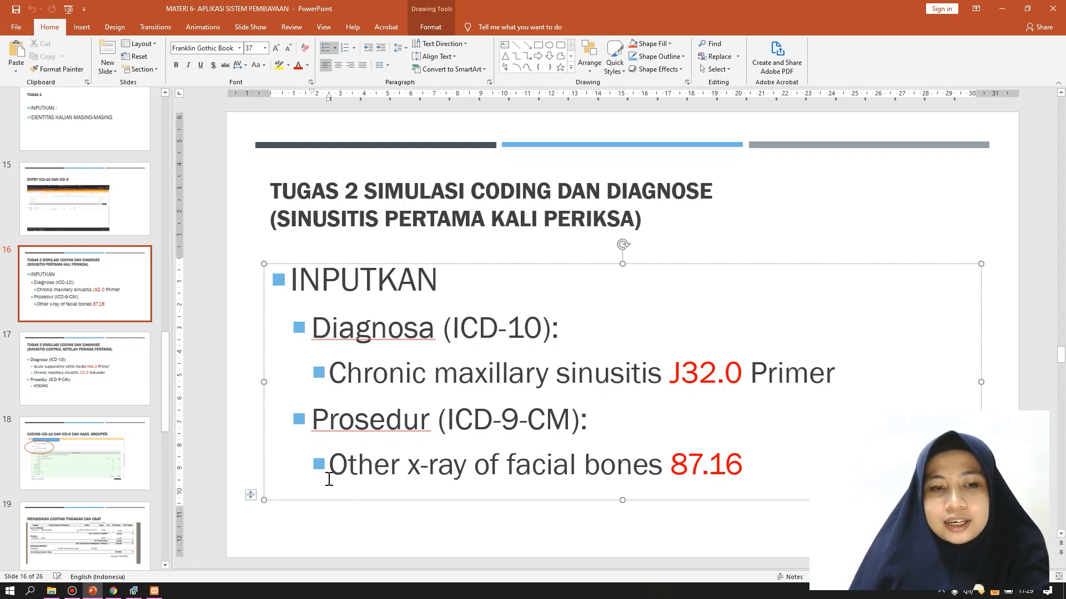
{"action": "left_click_drag", "start_coordinate": [335, 468], "coordinate": [646, 465]}
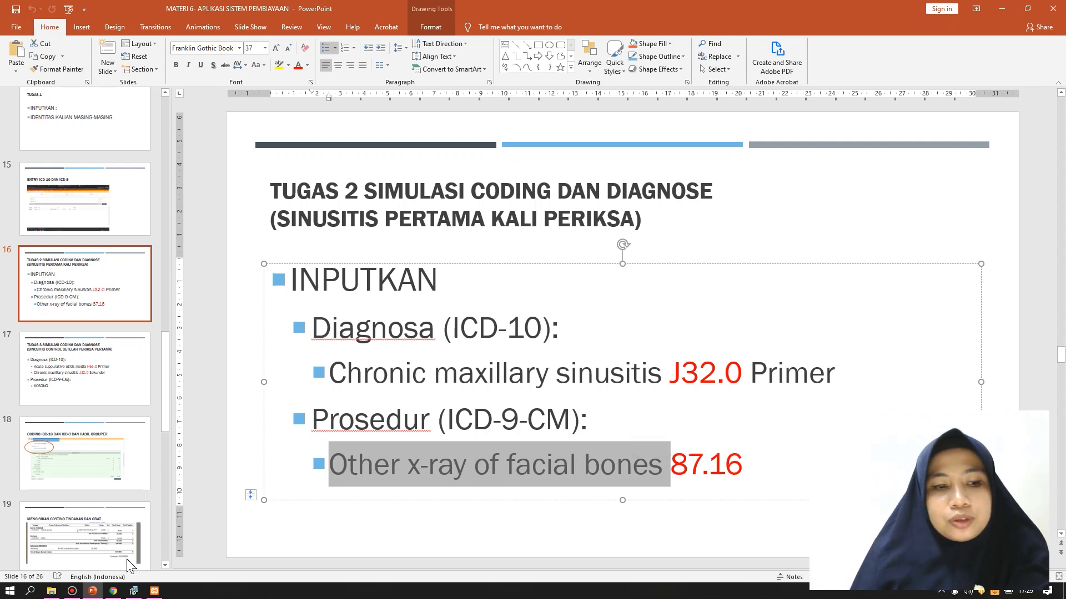
{"action": "left_click", "coordinate": [113, 590]}
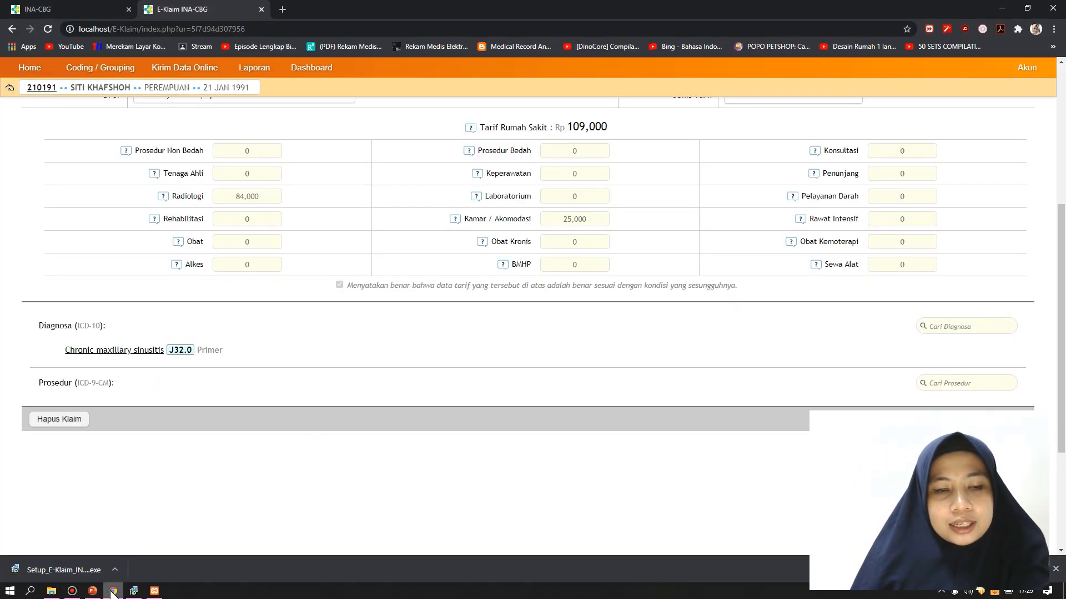
Search procedure code 87.16 and add 'Other x-ray of facial bones' to the claim
{"action": "left_click", "coordinate": [935, 382]}
{"action": "type", "text": "87"}
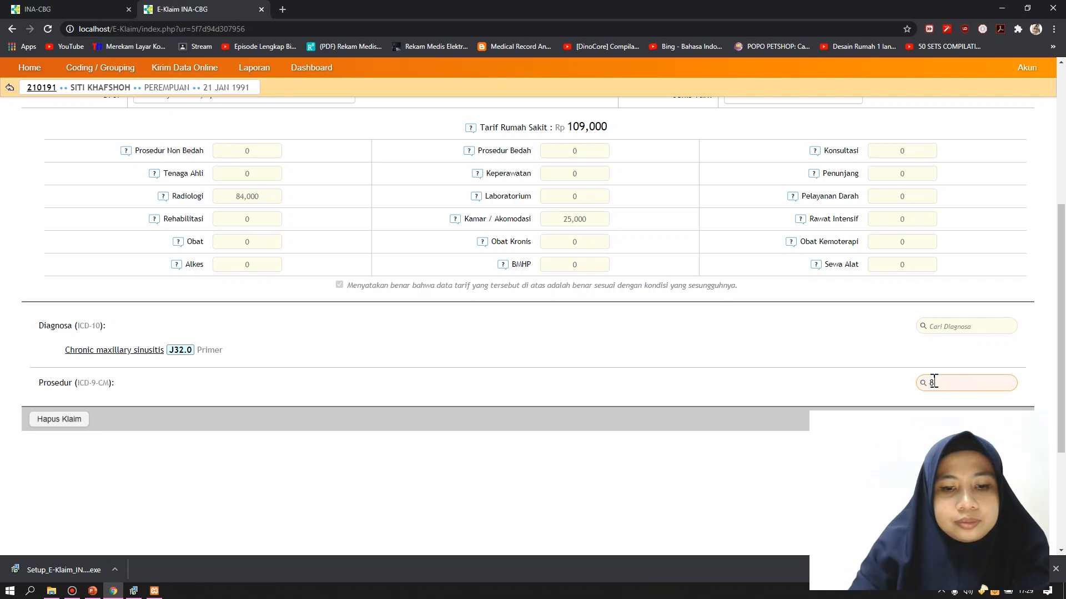
{"action": "type", "text": ".16"}
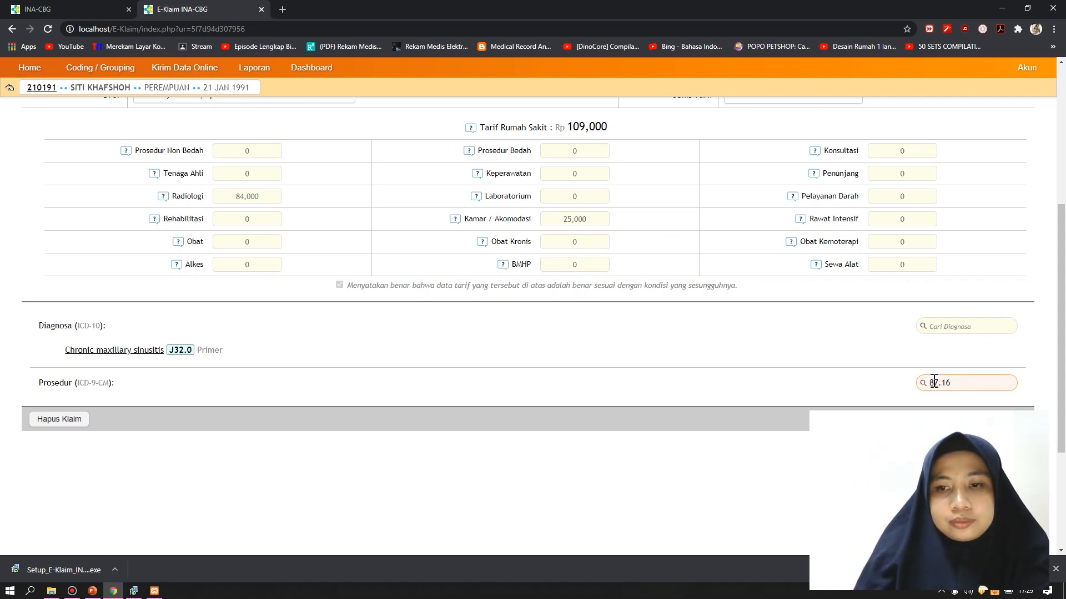
{"action": "key", "text": "Return"}
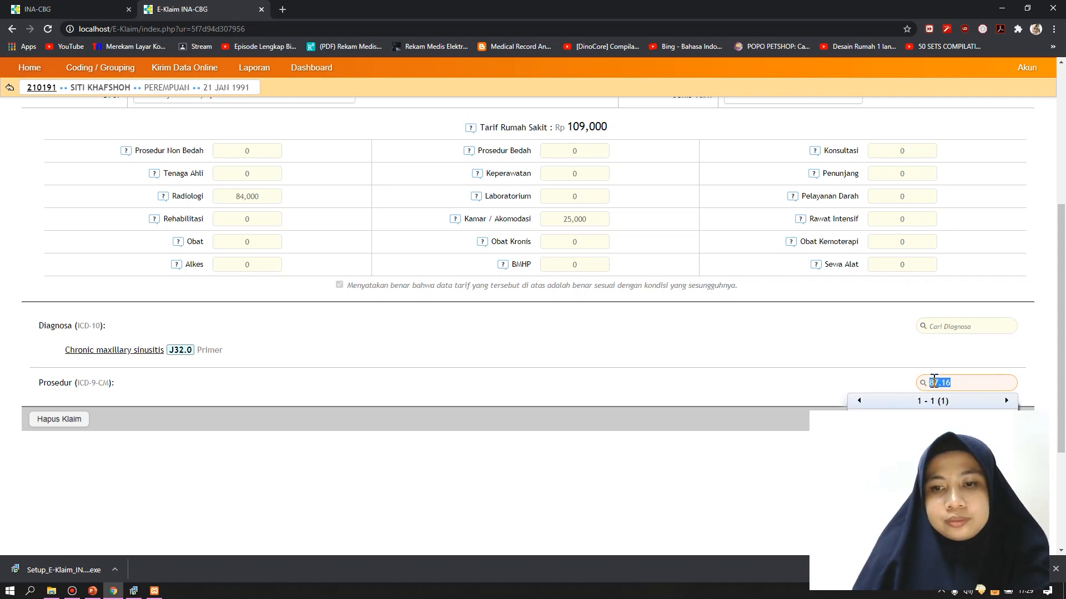
{"action": "left_click", "coordinate": [933, 419]}
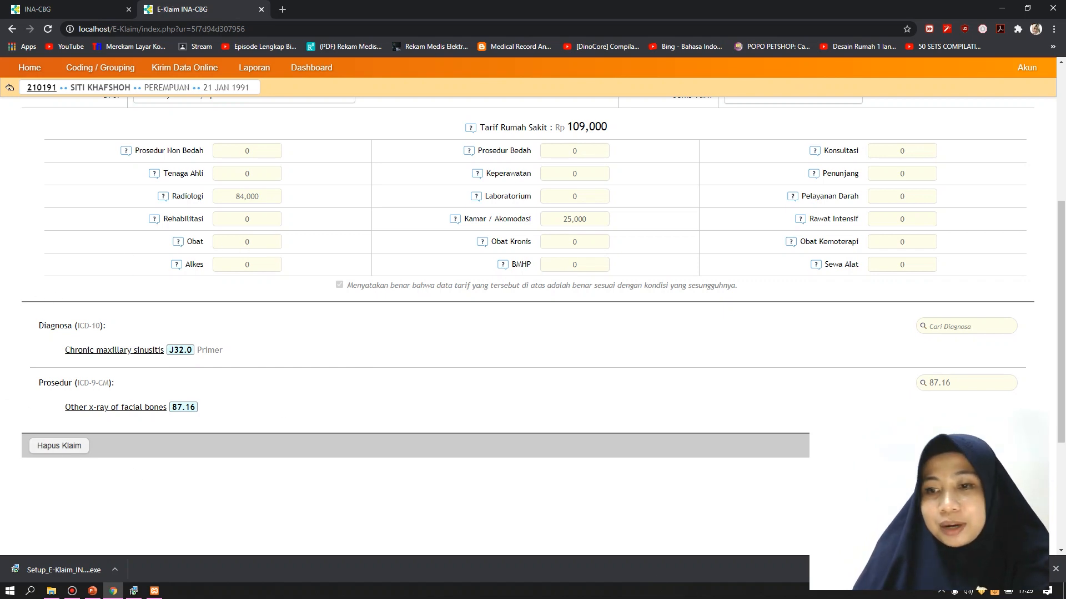
Run the grouper to get Q-5-44-0 at Rp 377,100, finalize it, and open Cetak Klaim
{"action": "left_click", "coordinate": [1007, 445]}
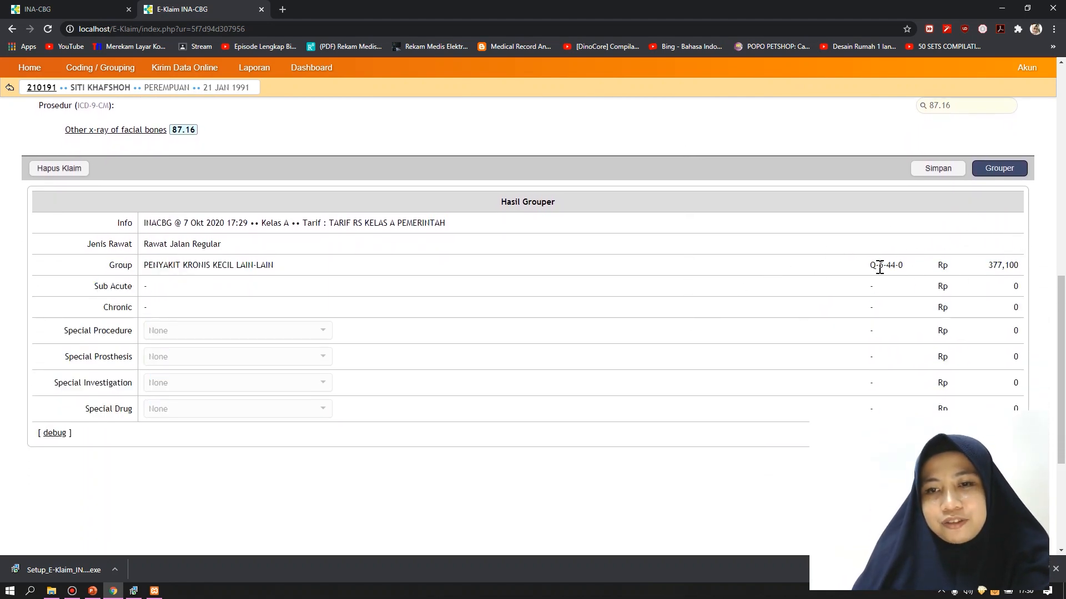
{"action": "left_click_drag", "start_coordinate": [865, 266], "coordinate": [1004, 269]}
{"action": "left_click", "coordinate": [746, 397]}
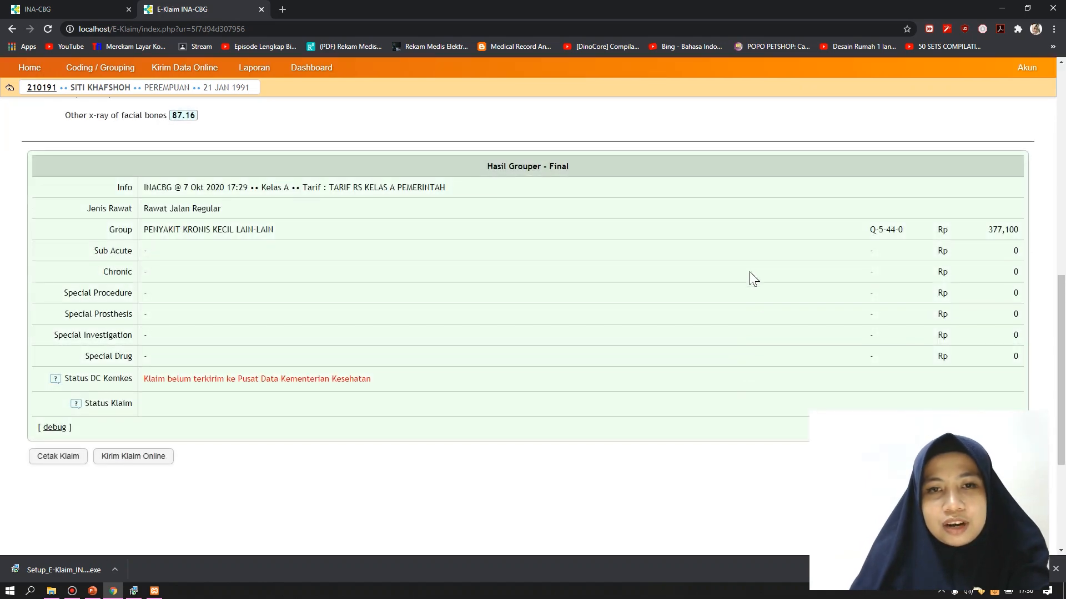
{"action": "scroll", "coordinate": [752, 278], "scroll_direction": "up", "scroll_amount": 6}
{"action": "scroll", "coordinate": [752, 278], "scroll_direction": "down", "scroll_amount": 7}
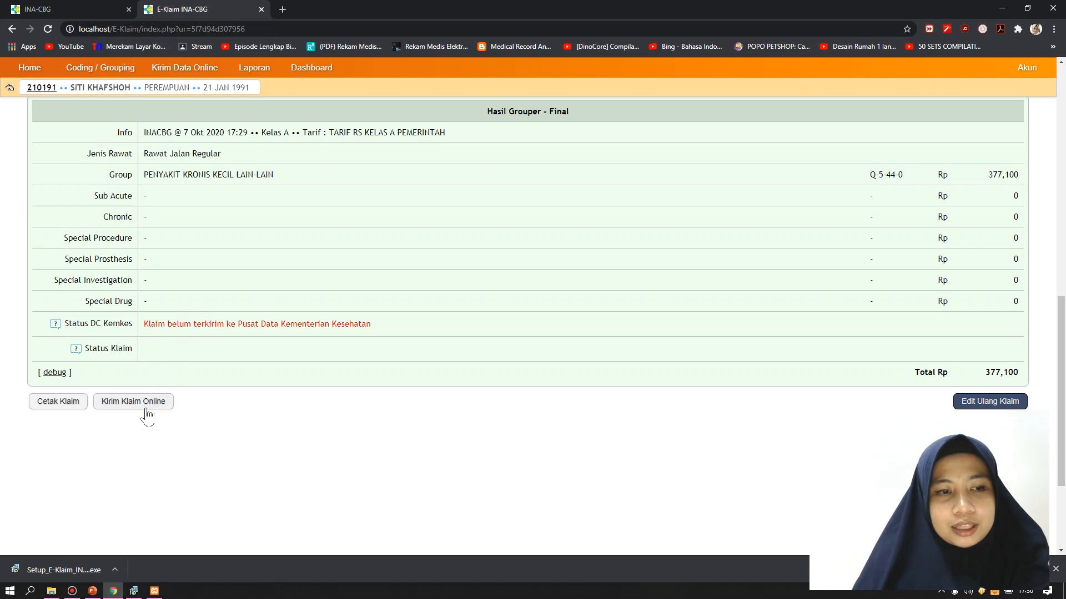
{"action": "left_click", "coordinate": [46, 403]}
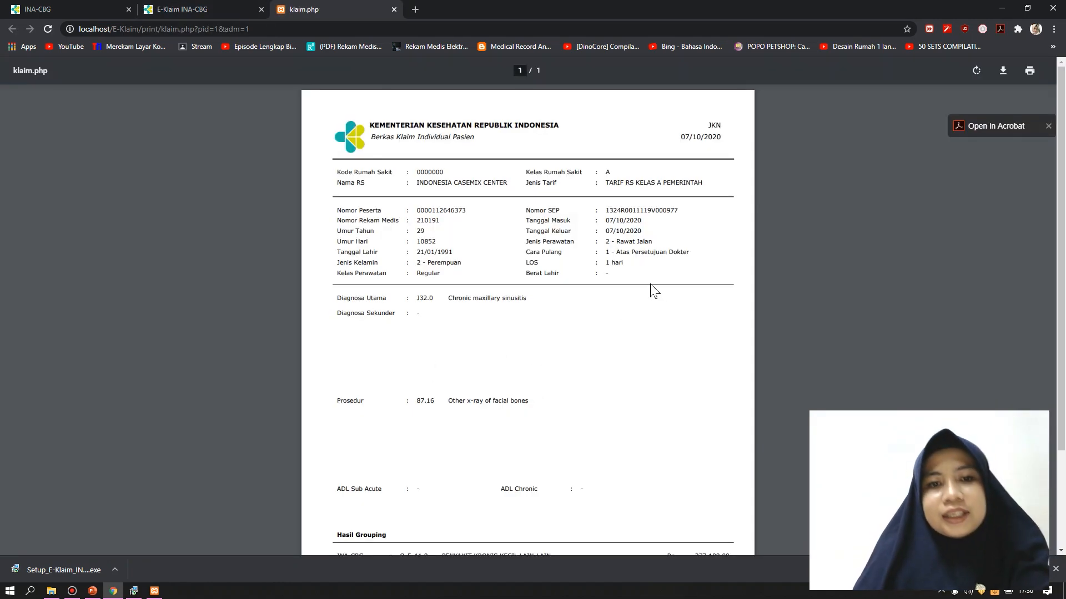
Scroll the claim PDF and highlight the INA-CBG tariff of 377,100.00 for group Q-5-44-0
{"action": "scroll", "coordinate": [657, 296], "scroll_direction": "down", "scroll_amount": 2}
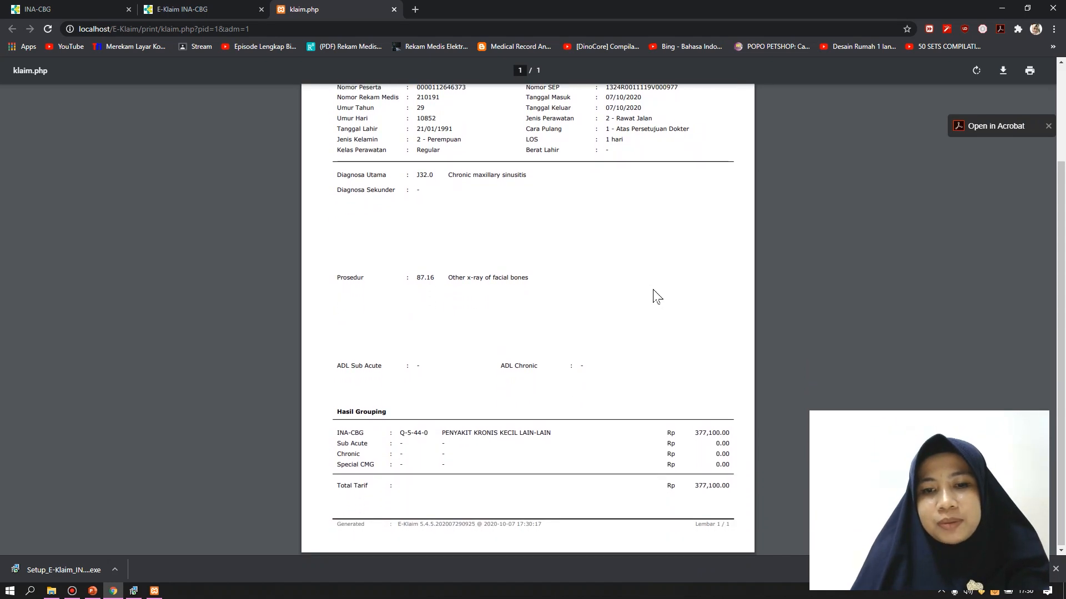
{"action": "scroll", "coordinate": [664, 316], "scroll_direction": "up", "scroll_amount": 2}
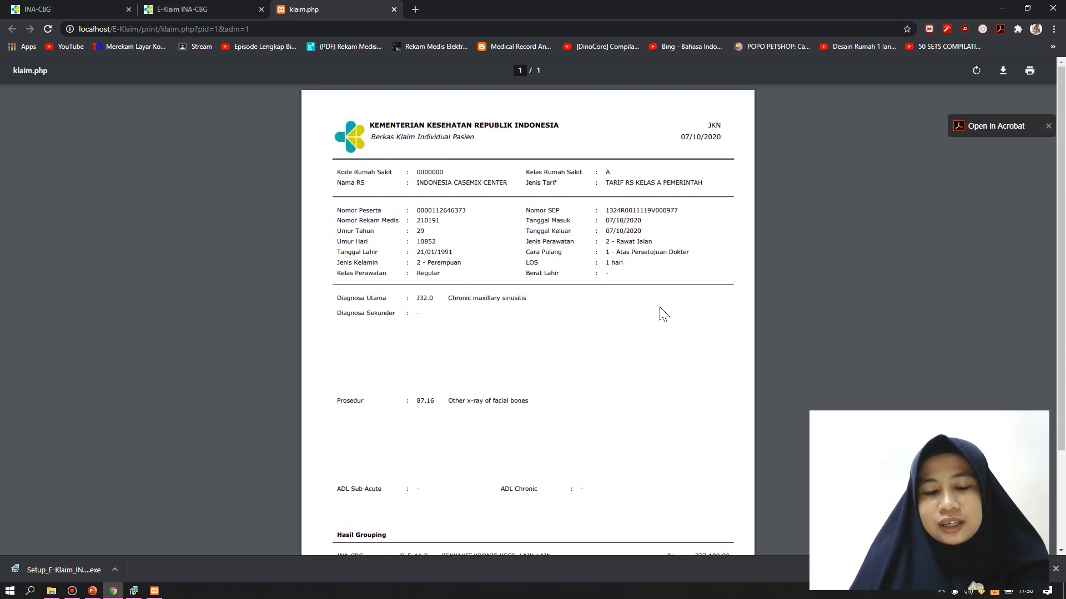
{"action": "scroll", "coordinate": [662, 314], "scroll_direction": "down", "scroll_amount": 2}
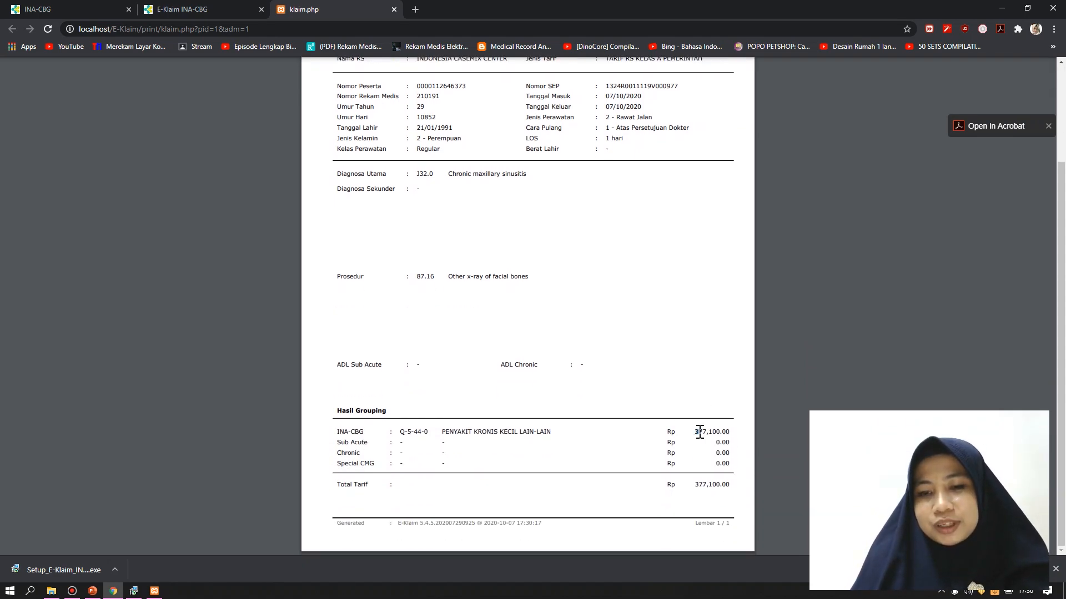
{"action": "left_click_drag", "start_coordinate": [695, 432], "coordinate": [740, 430]}
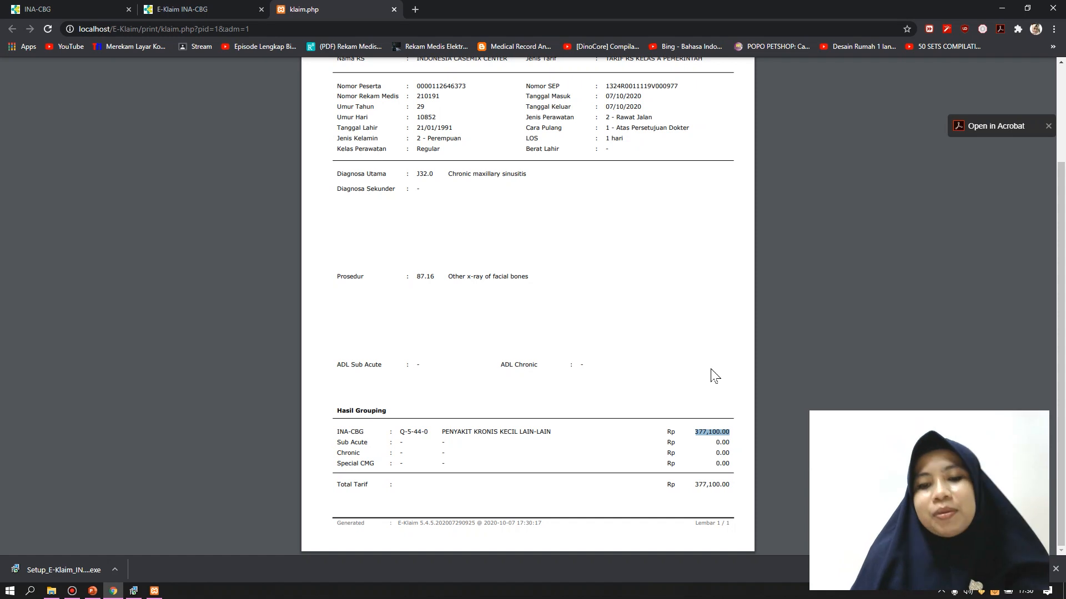
{"action": "left_click", "coordinate": [724, 419]}
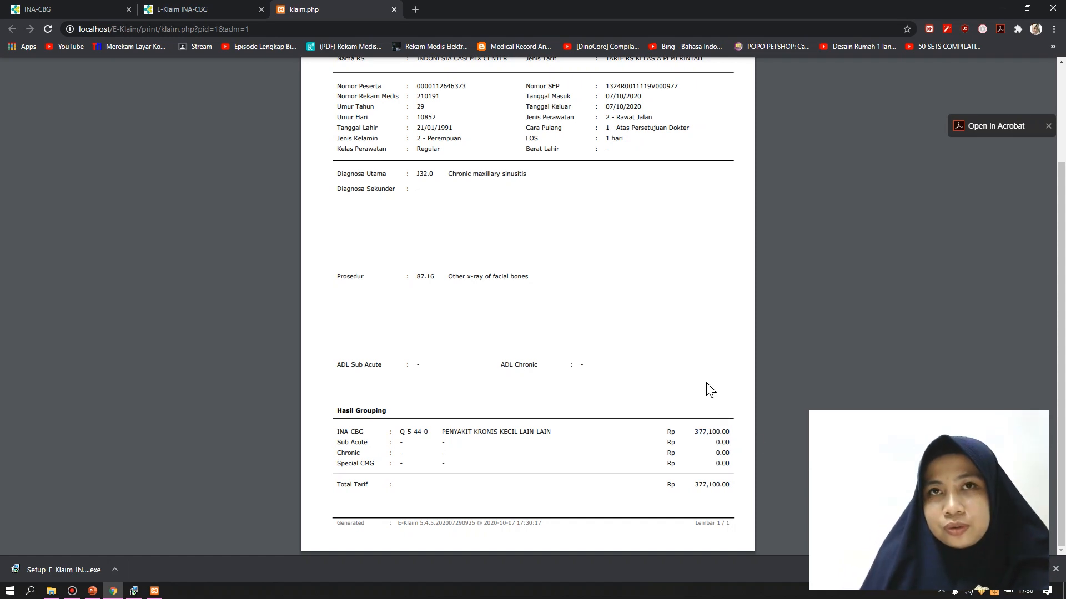
{"action": "scroll", "coordinate": [646, 381], "scroll_direction": "up", "scroll_amount": 1}
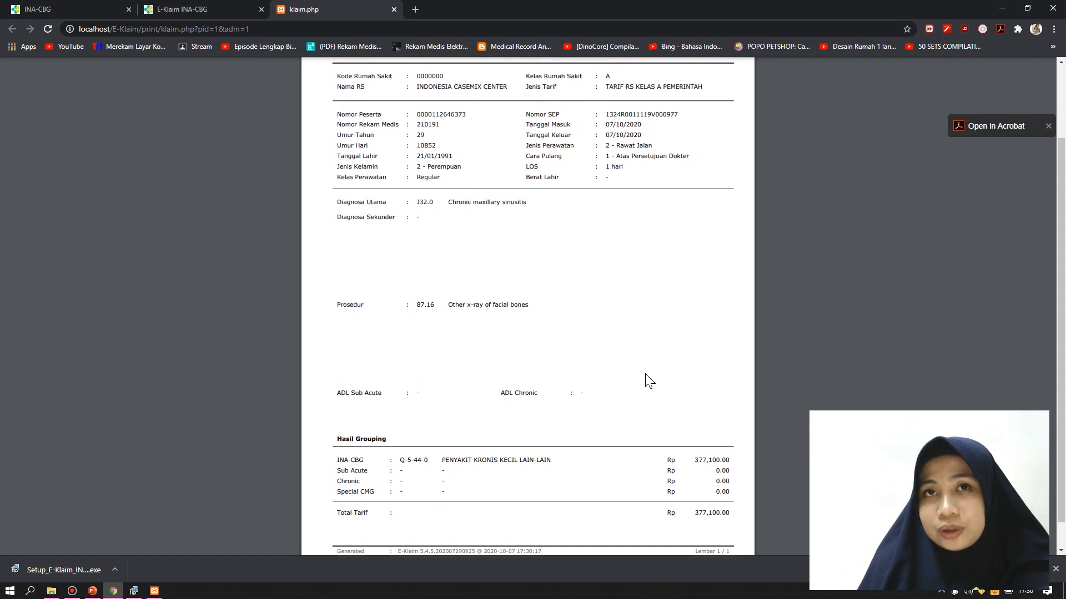
{"action": "scroll", "coordinate": [645, 375], "scroll_direction": "down", "scroll_amount": 1}
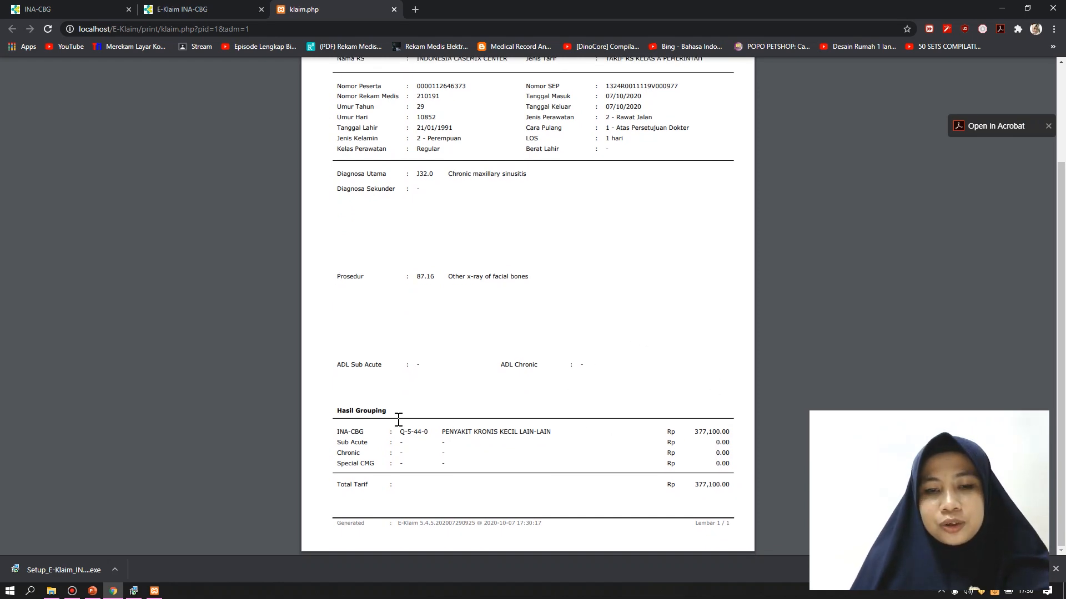
{"action": "scroll", "coordinate": [701, 378], "scroll_direction": "up", "scroll_amount": 3}
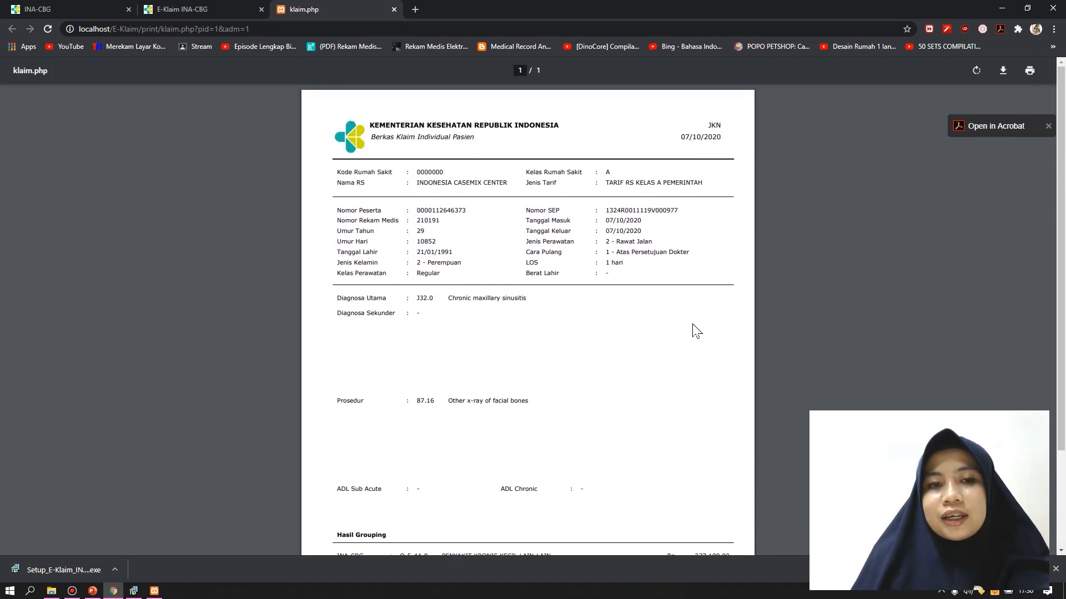
{"action": "scroll", "coordinate": [697, 331], "scroll_direction": "down", "scroll_amount": 2}
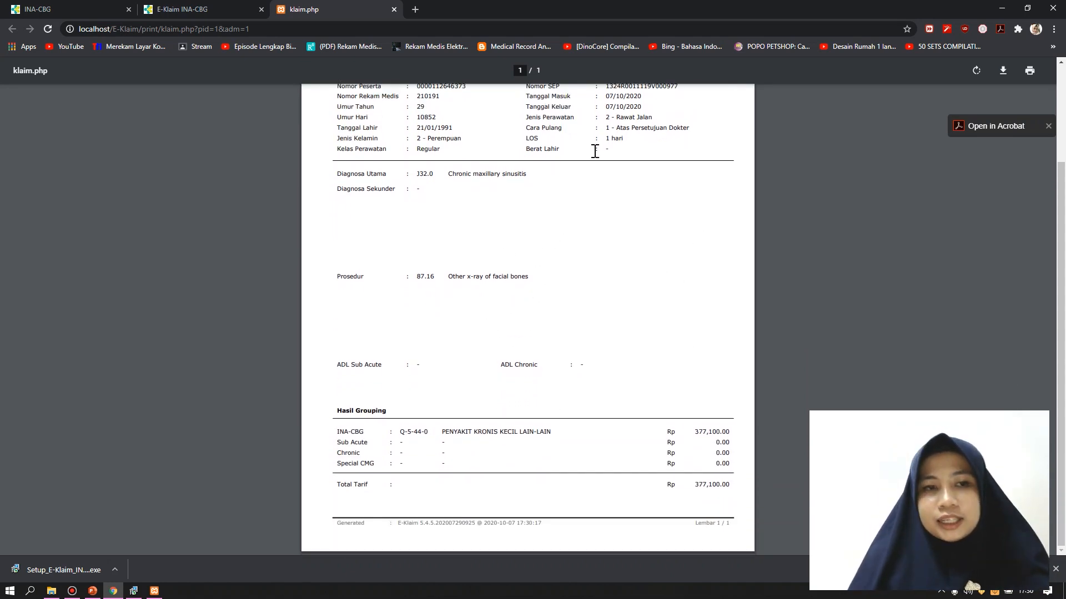
{"action": "scroll", "coordinate": [620, 339], "scroll_direction": "up", "scroll_amount": 2}
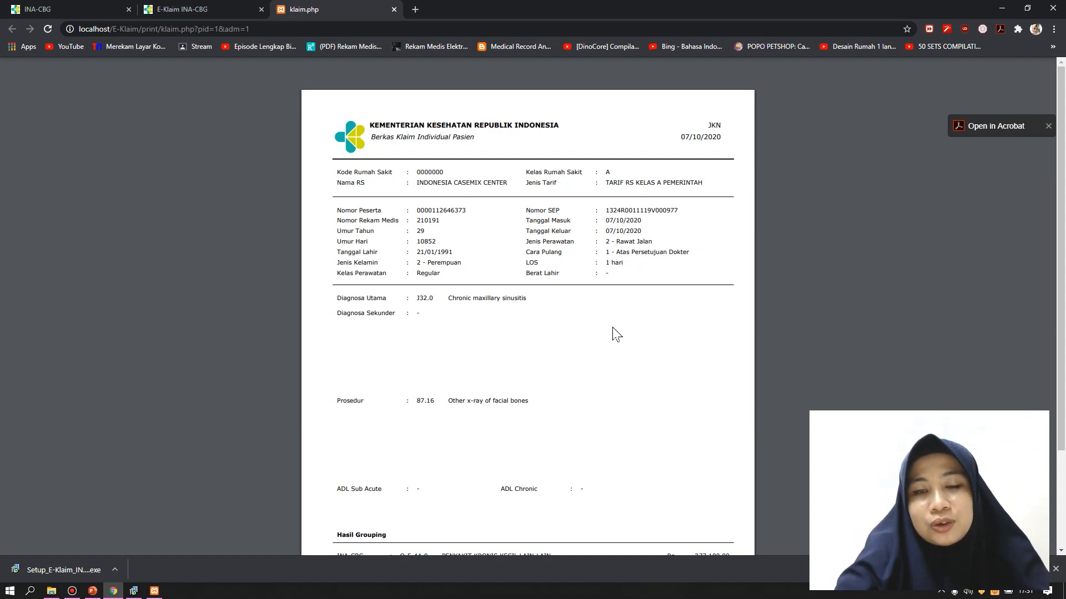
{"action": "scroll", "coordinate": [855, 370], "scroll_direction": "down", "scroll_amount": 3}
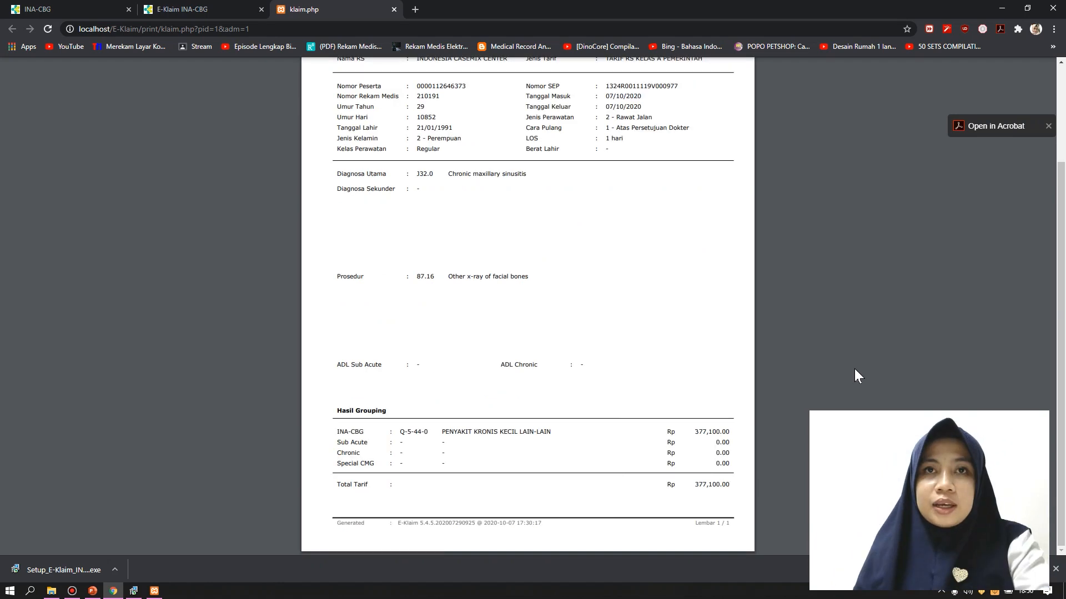